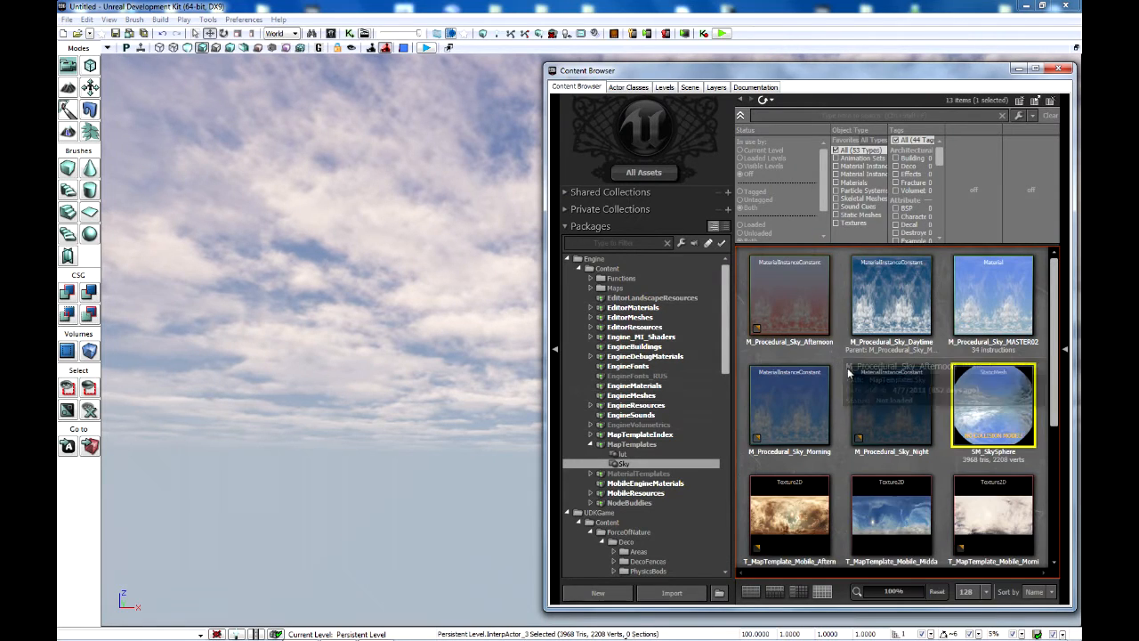
# - Open the SM_SkySphere static mesh and overlay its UV layout for UV channel 0
pyautogui.scroll(-3, 943, 441)
pyautogui.scroll(3, 946, 436)
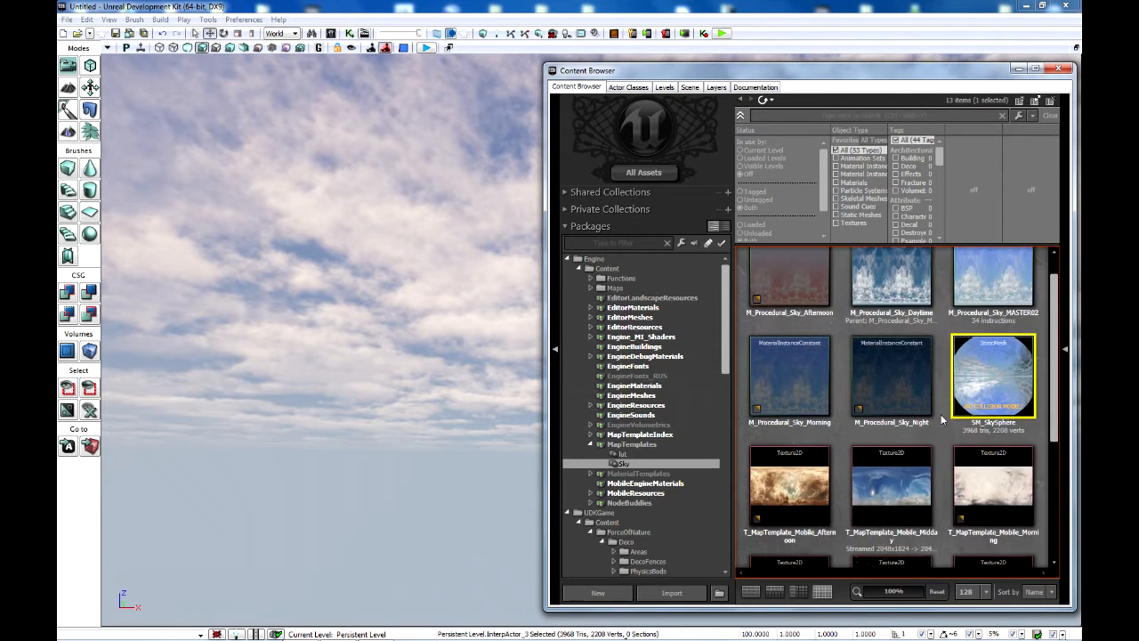
pyautogui.doubleClick(997, 369)
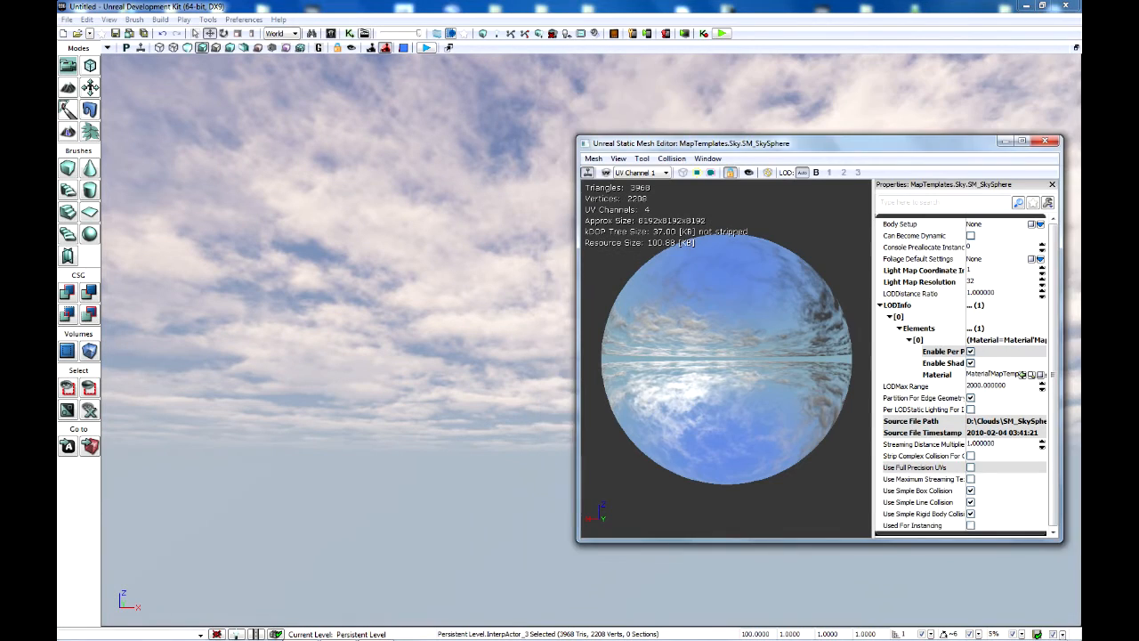
pyautogui.click(619, 158)
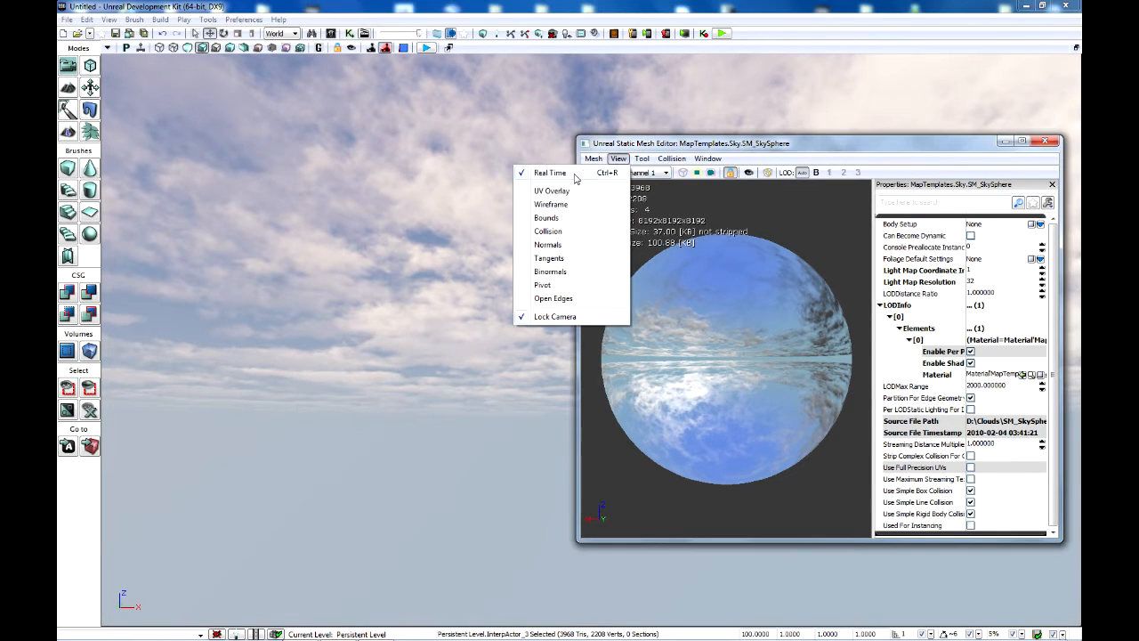
pyautogui.click(552, 178)
pyautogui.click(641, 173)
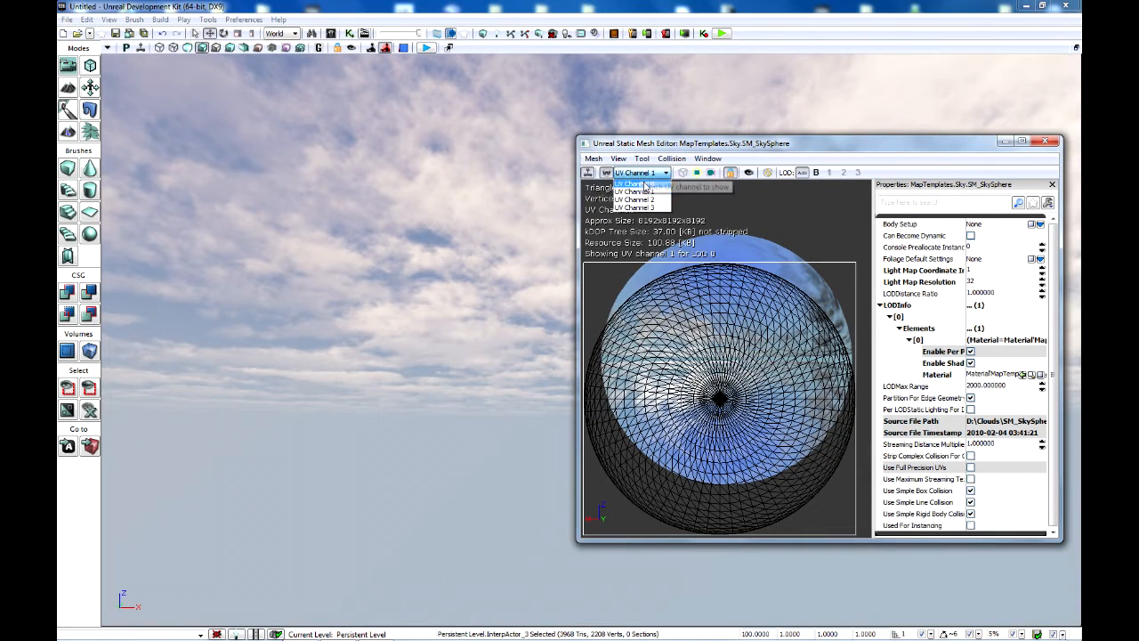
pyautogui.click(643, 184)
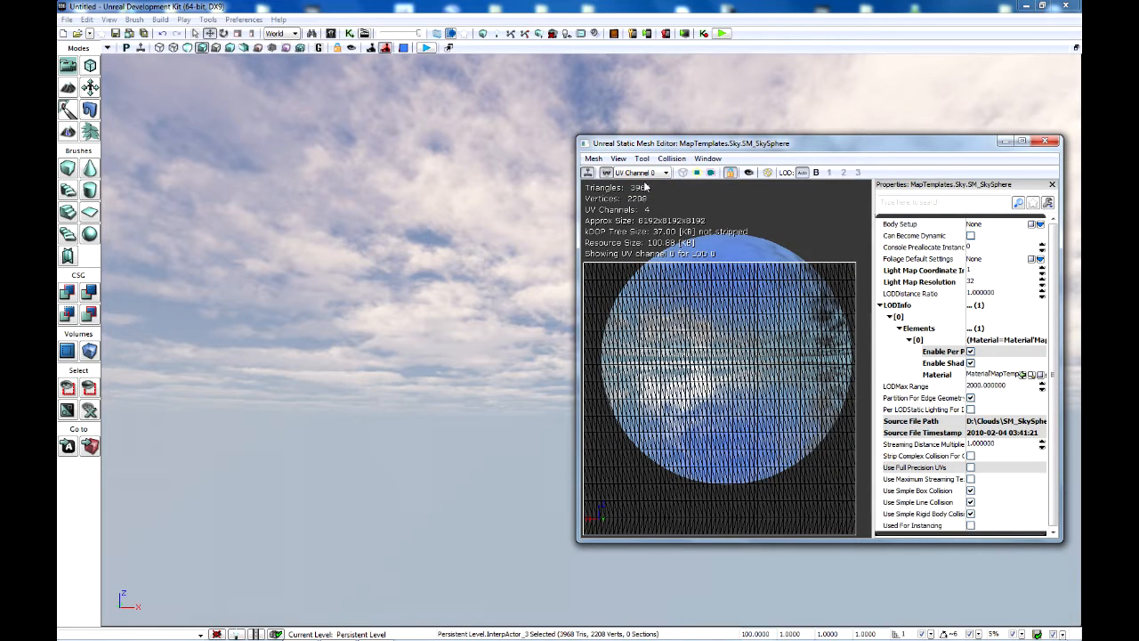
# - Inspect the sky sphere's UV layouts in channels 3, 2 and 1, ending on channel 0
pyautogui.click(663, 174)
pyautogui.click(635, 207)
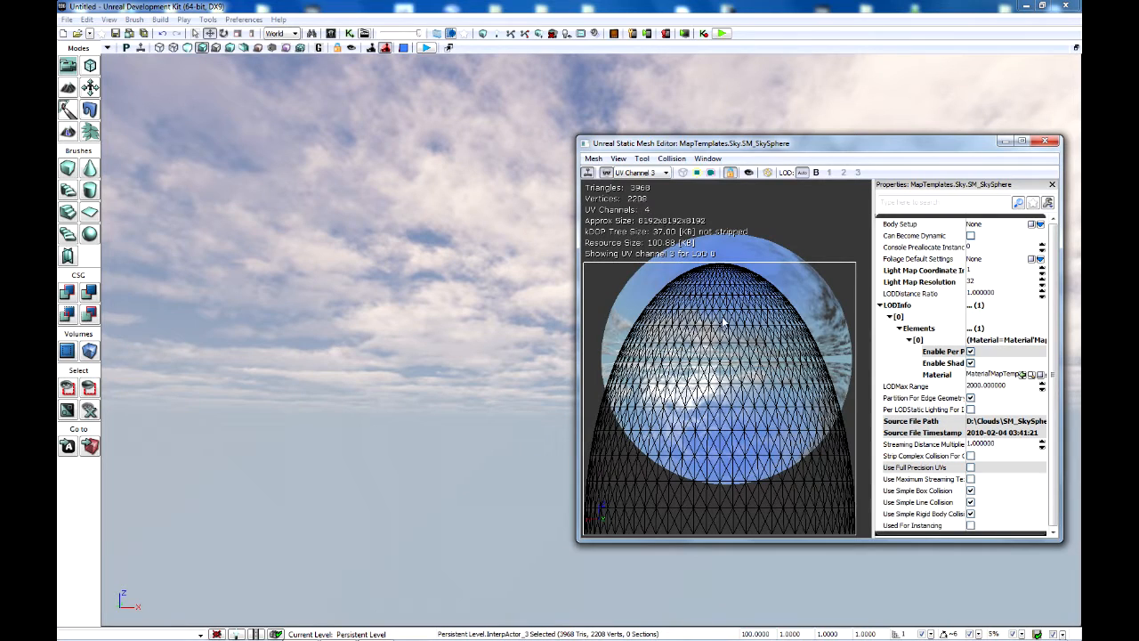
pyautogui.click(678, 172)
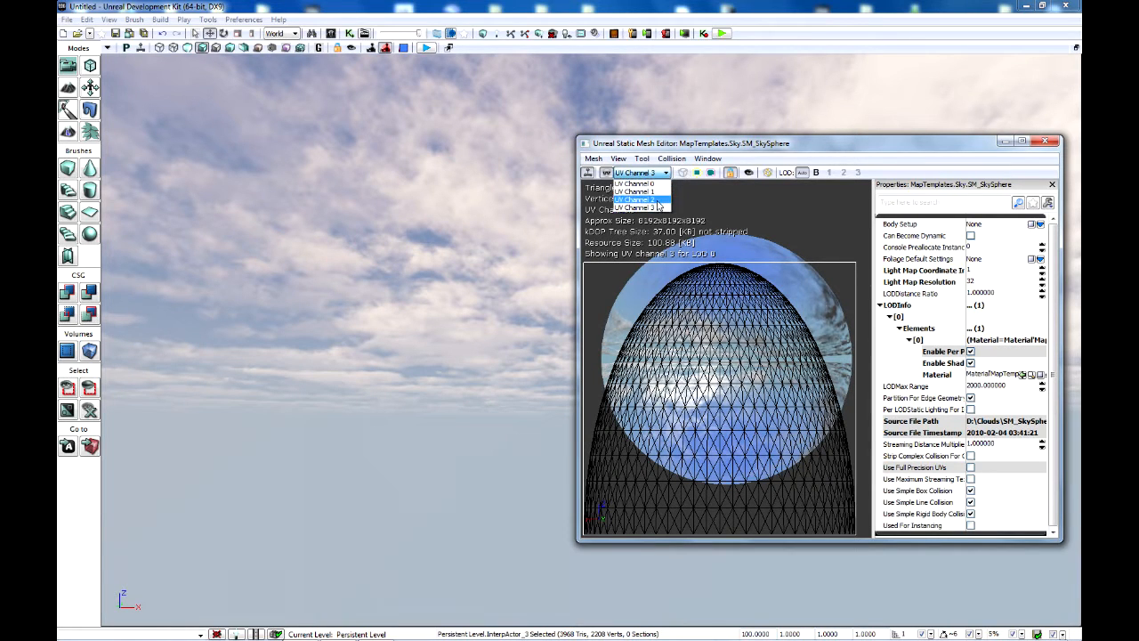
pyautogui.click(658, 200)
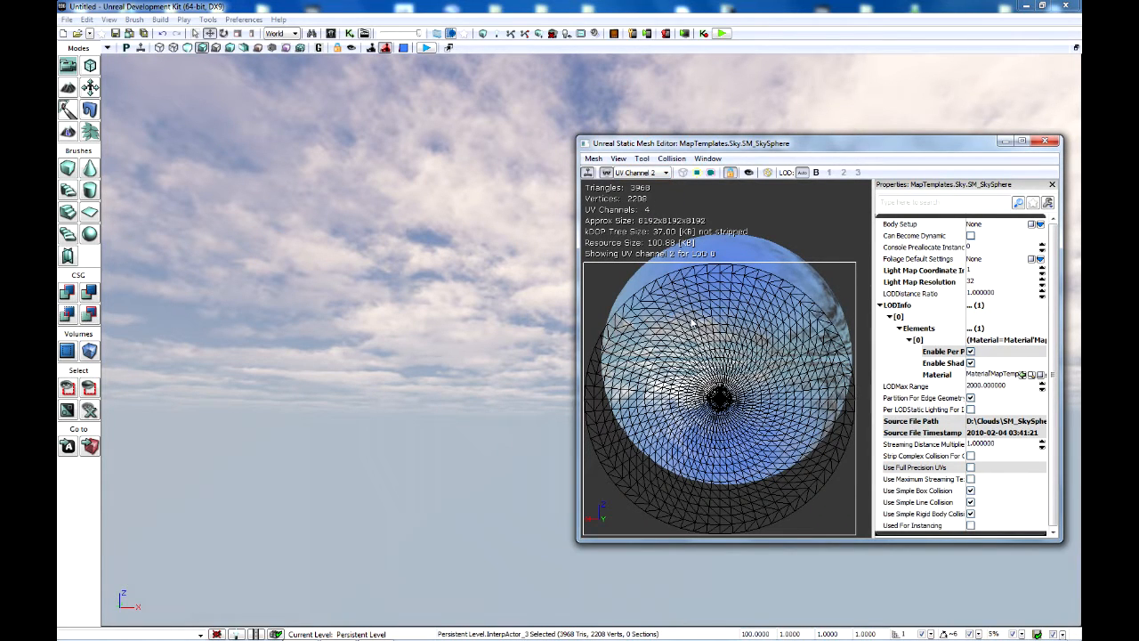
pyautogui.click(652, 173)
pyautogui.click(652, 199)
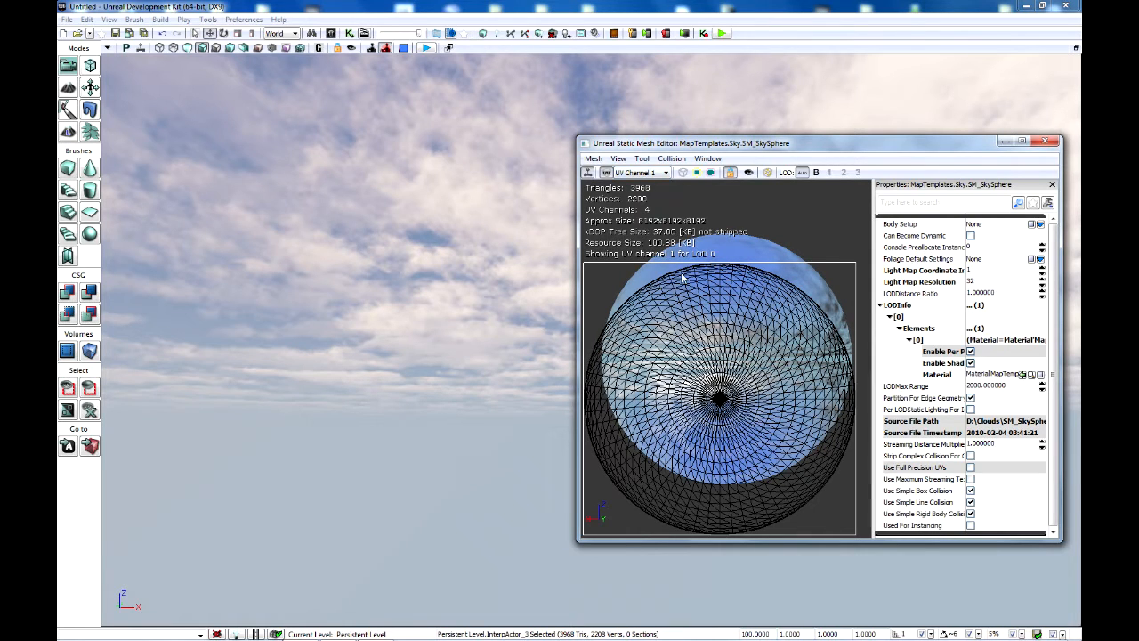
pyautogui.click(666, 173)
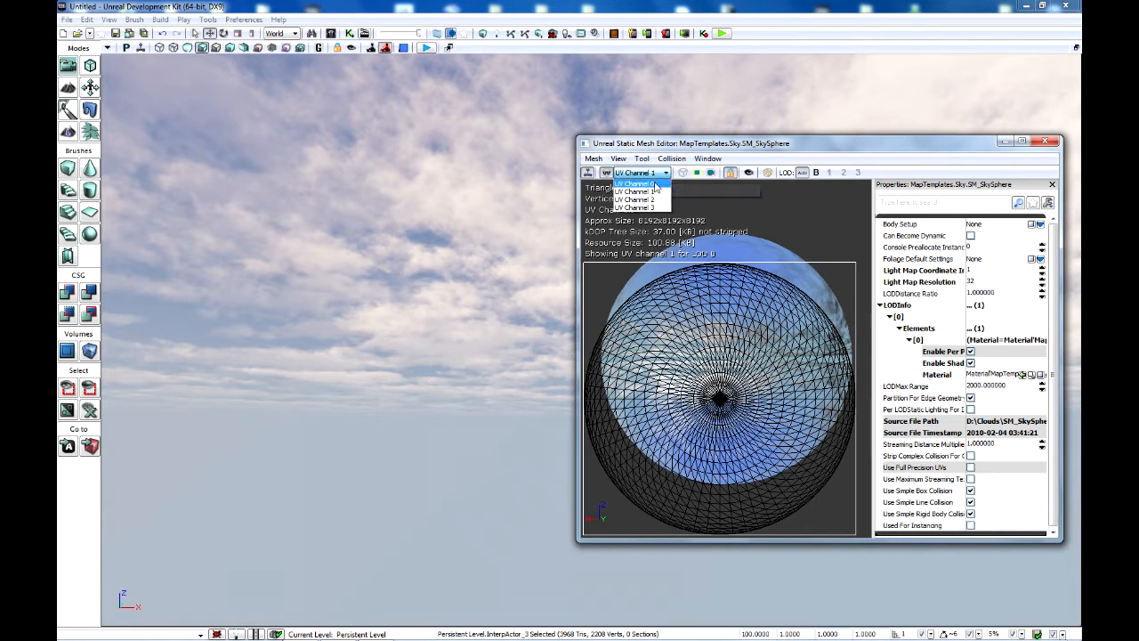
pyautogui.click(640, 188)
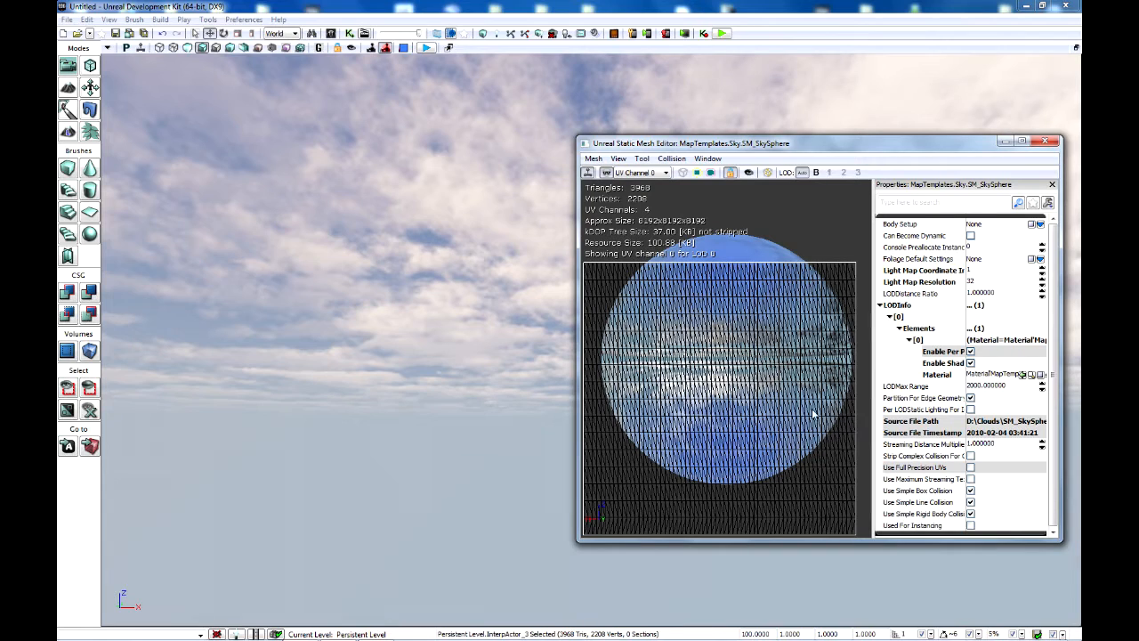
# - Compare the sky in the level with the mesh's UV channel 3 layout, and return to UV channel 0
pyautogui.moveTo(356, 338); pyautogui.dragTo(507, 333, button='right')
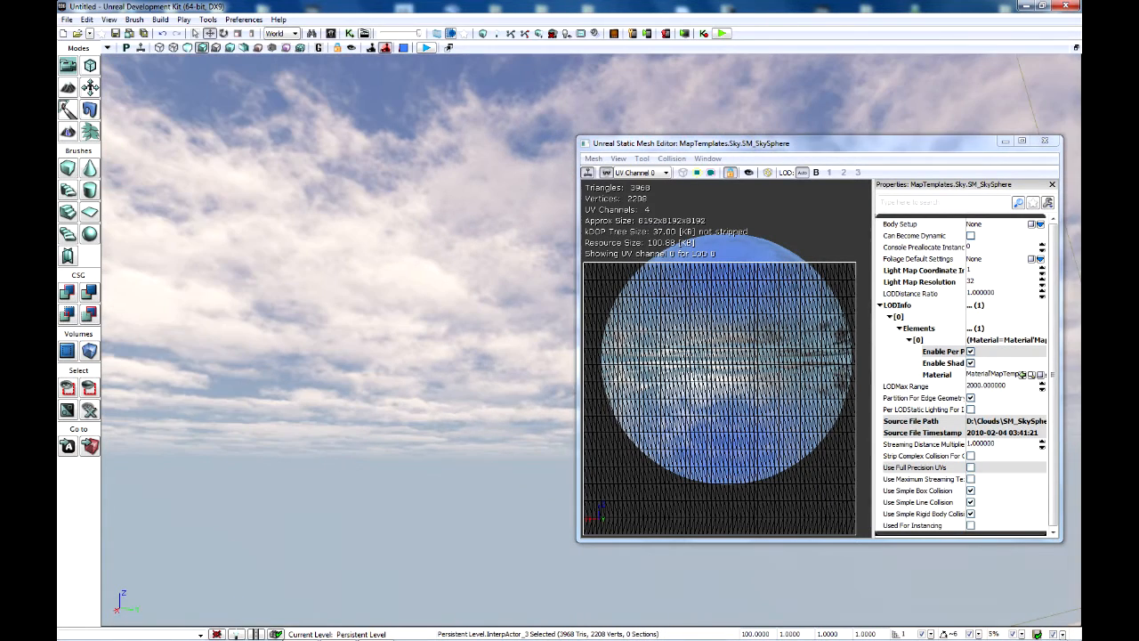
pyautogui.click(637, 172)
pyautogui.click(650, 210)
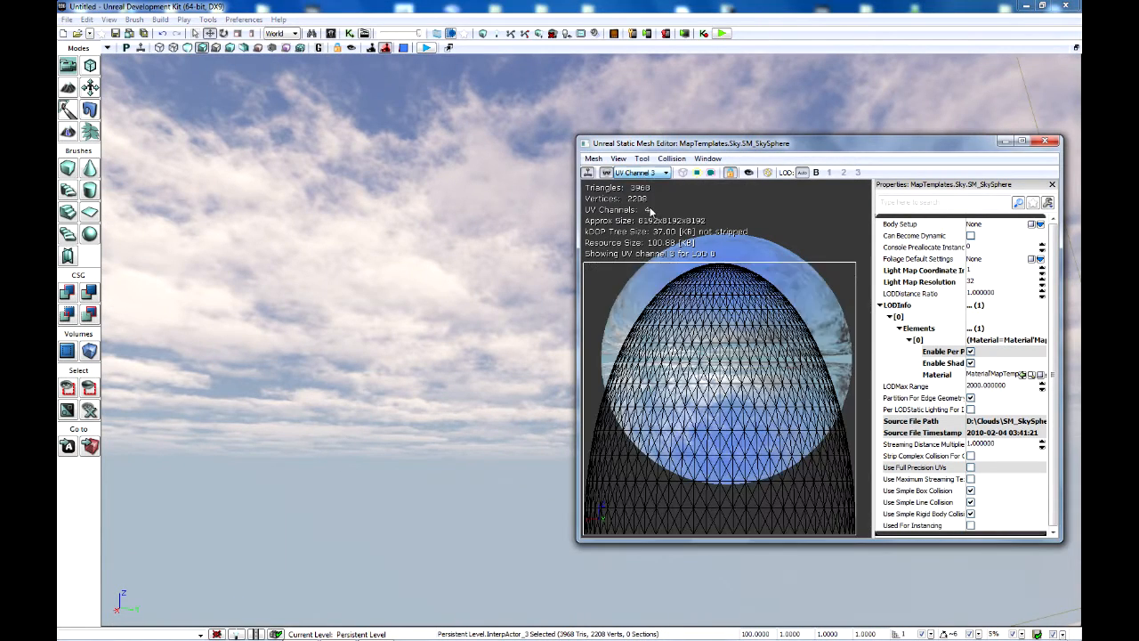
pyautogui.moveTo(499, 320); pyautogui.dragTo(516, 369, button='right')
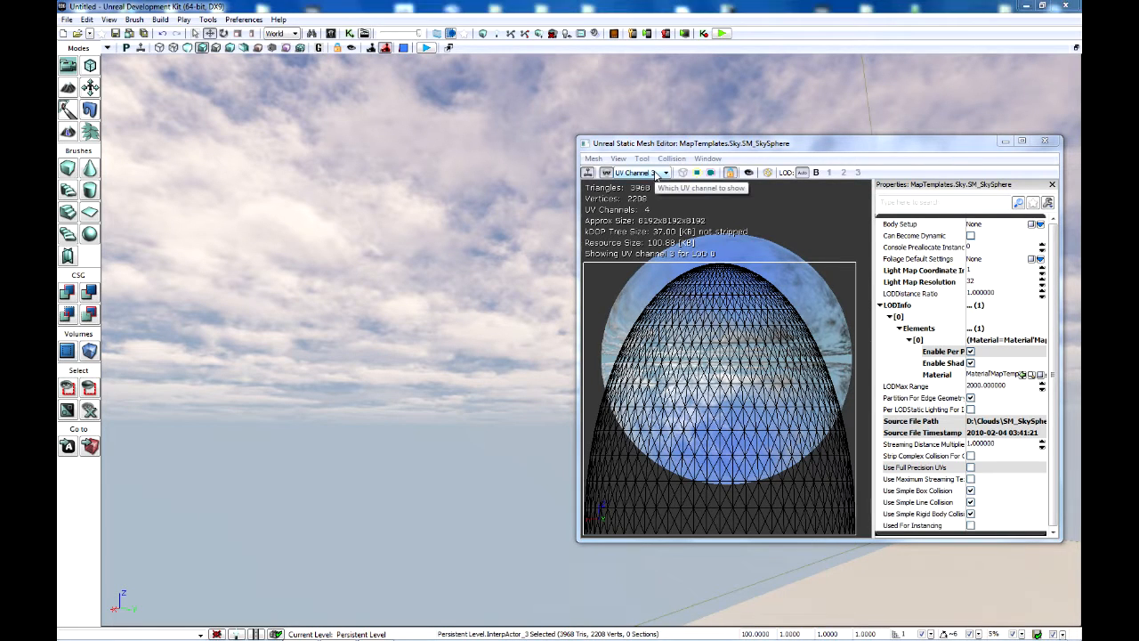
pyautogui.click(663, 172)
pyautogui.click(633, 183)
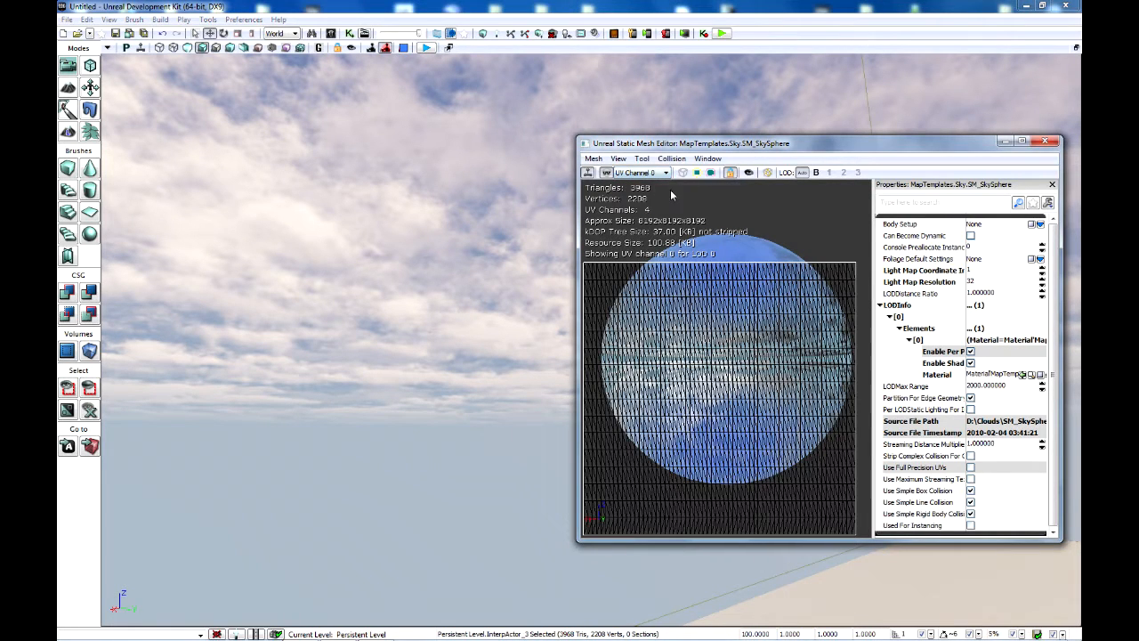
# - Close the mesh editor and examine the TexCoord node feeding the Panner in the M_Procedural_Sky_MASTER02 material
pyautogui.click(1039, 143)
pyautogui.click(329, 34)
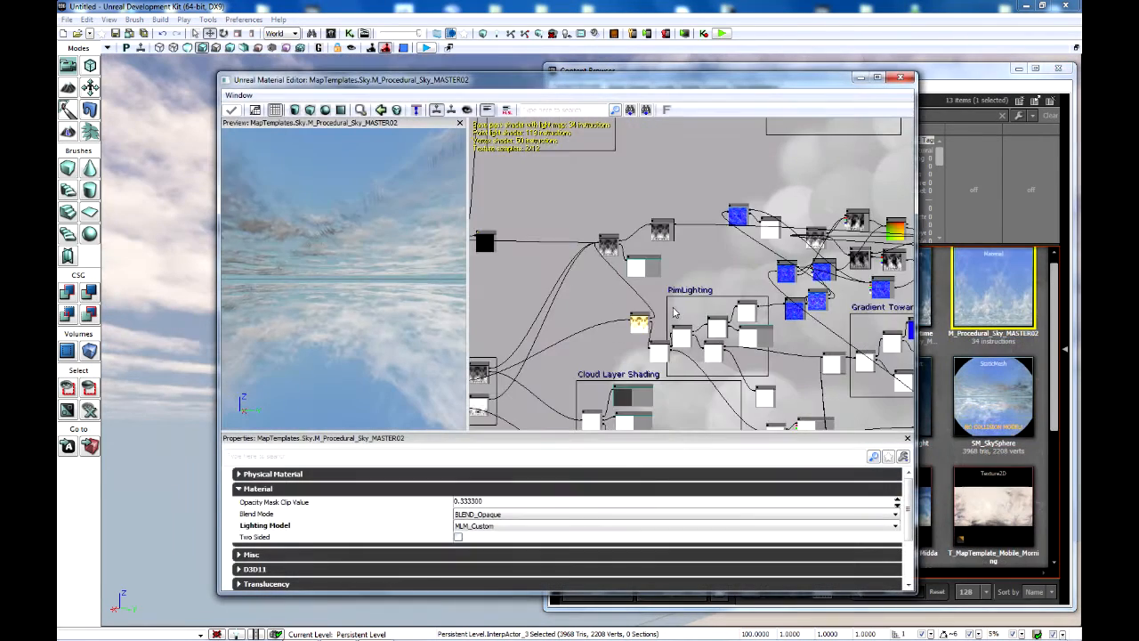
pyautogui.scroll(-3, 685, 302)
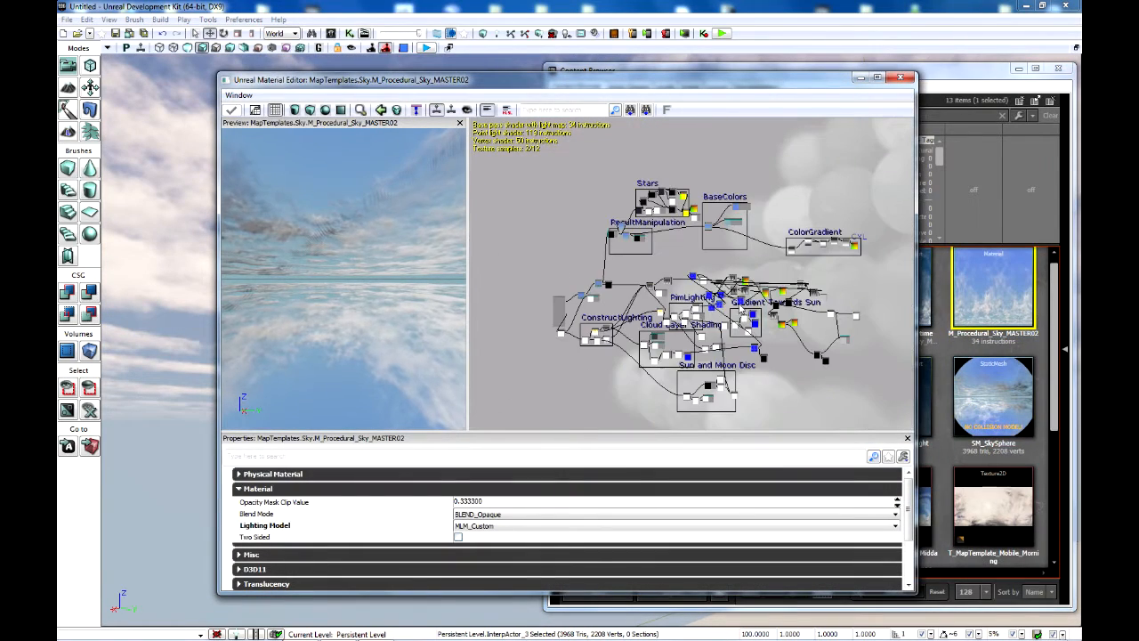
pyautogui.moveTo(725, 307); pyautogui.dragTo(668, 278)
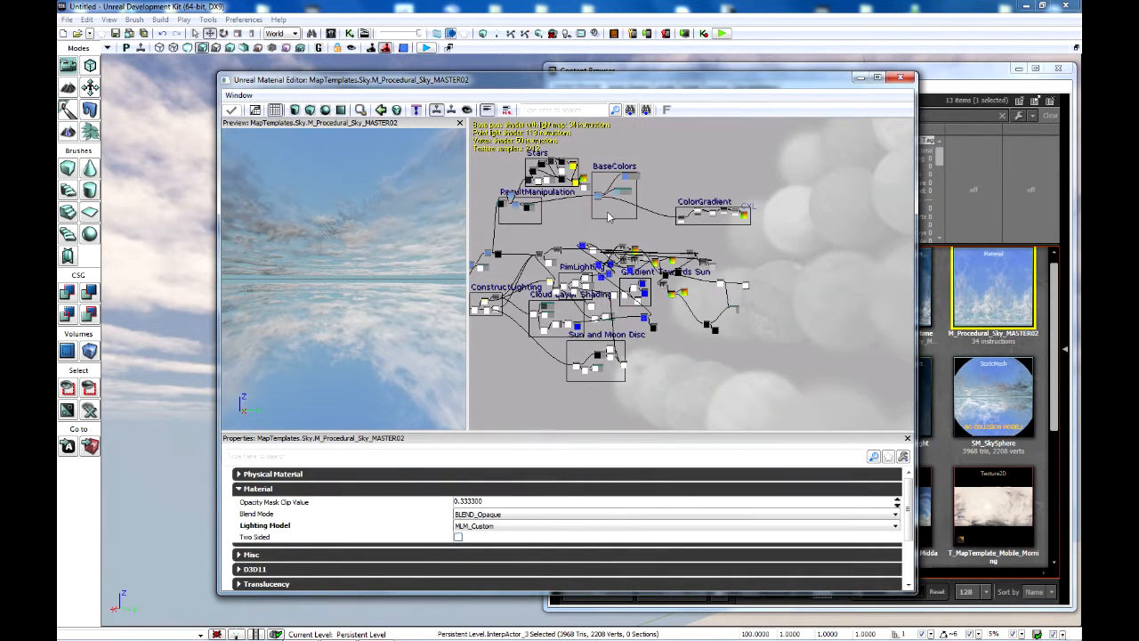
pyautogui.scroll(6, 684, 293)
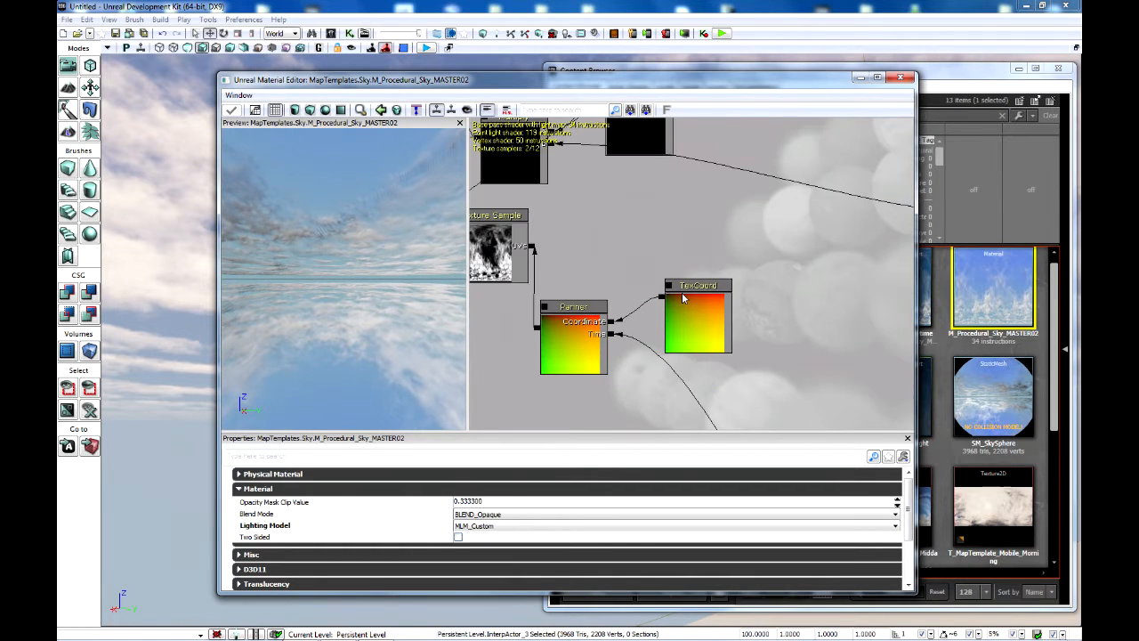
pyautogui.click(692, 313)
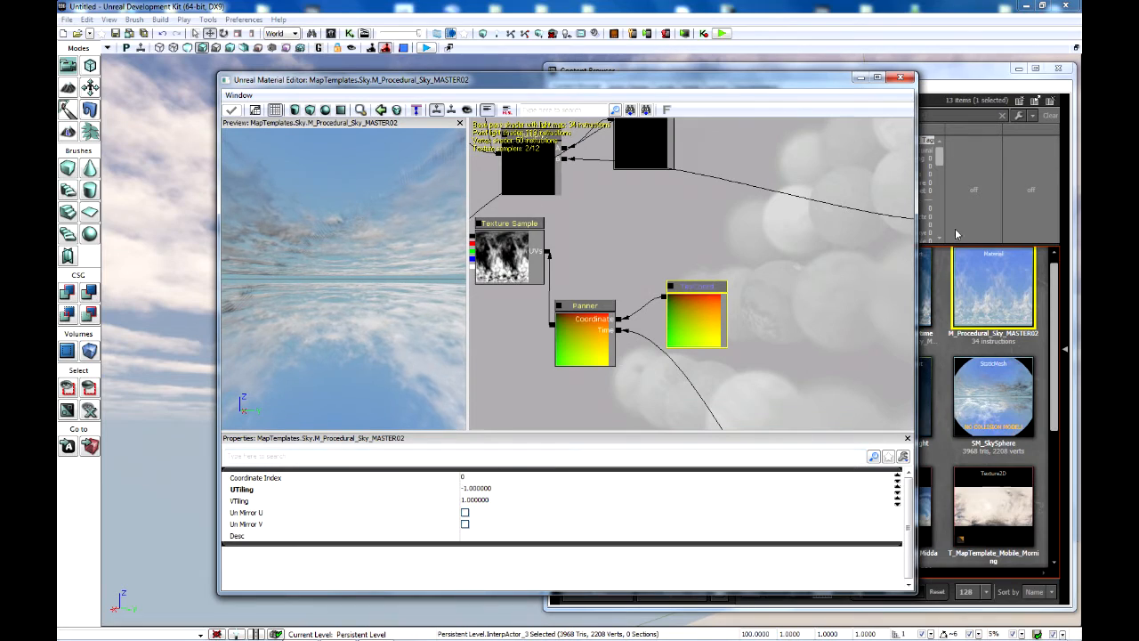
# - Reopen the SM_SkySphere mesh to compare its UV layout with the TexCoord node's coordinate index
pyautogui.click(981, 68)
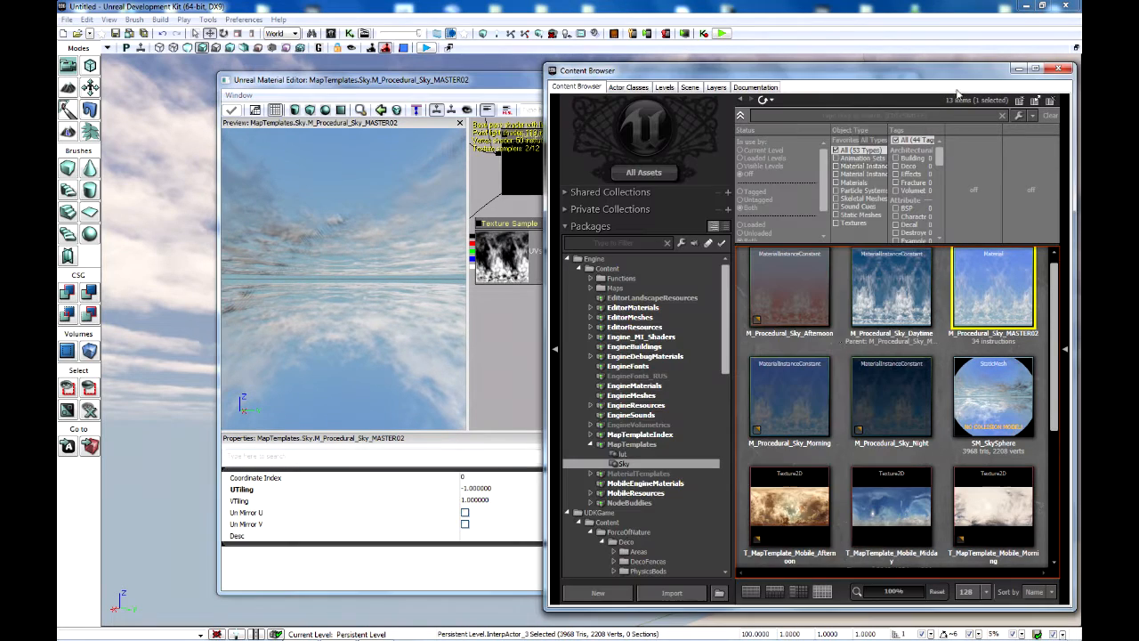
pyautogui.doubleClick(1011, 383)
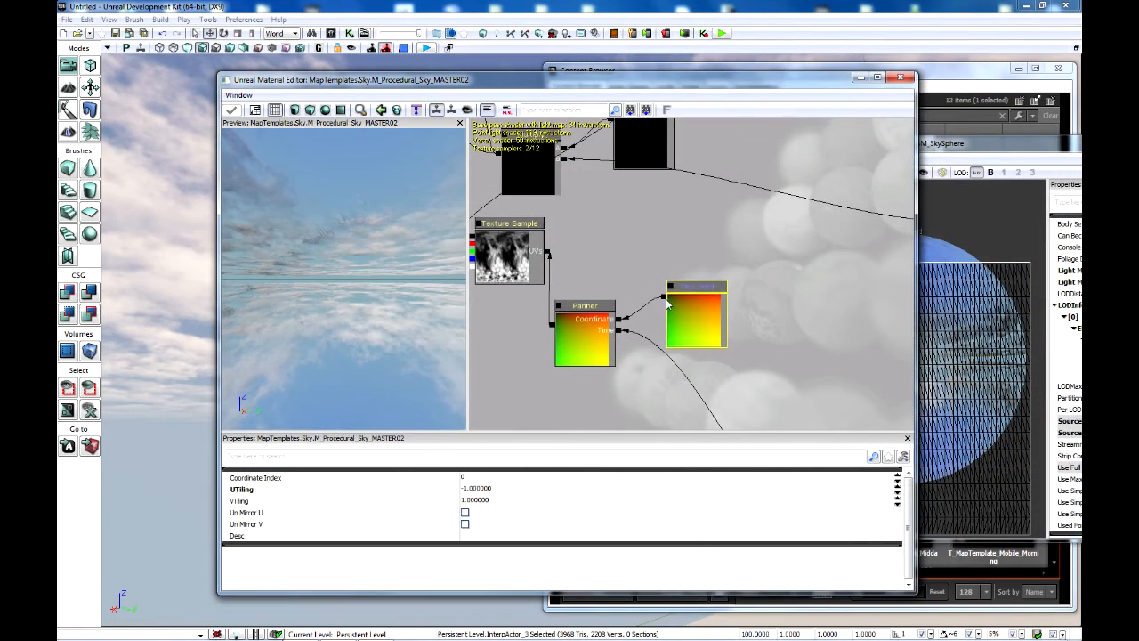
pyautogui.moveTo(948, 145); pyautogui.dragTo(843, 131)
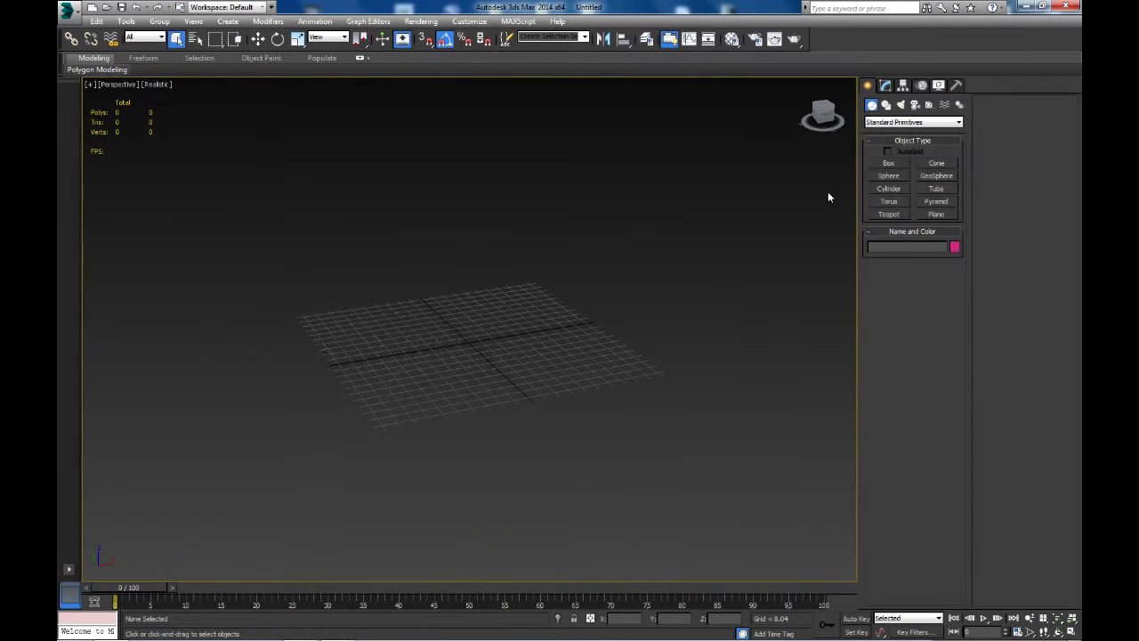
# - Switch to 3ds Max and create a sphere primitive with a radius of about 176.5 near the grid centre
pyautogui.moveTo(823, 113)
pyautogui.mouseDown()
pyautogui.moveTo(827, 97)
pyautogui.moveTo(832, 121)
pyautogui.mouseUp()
pyautogui.click(889, 177)
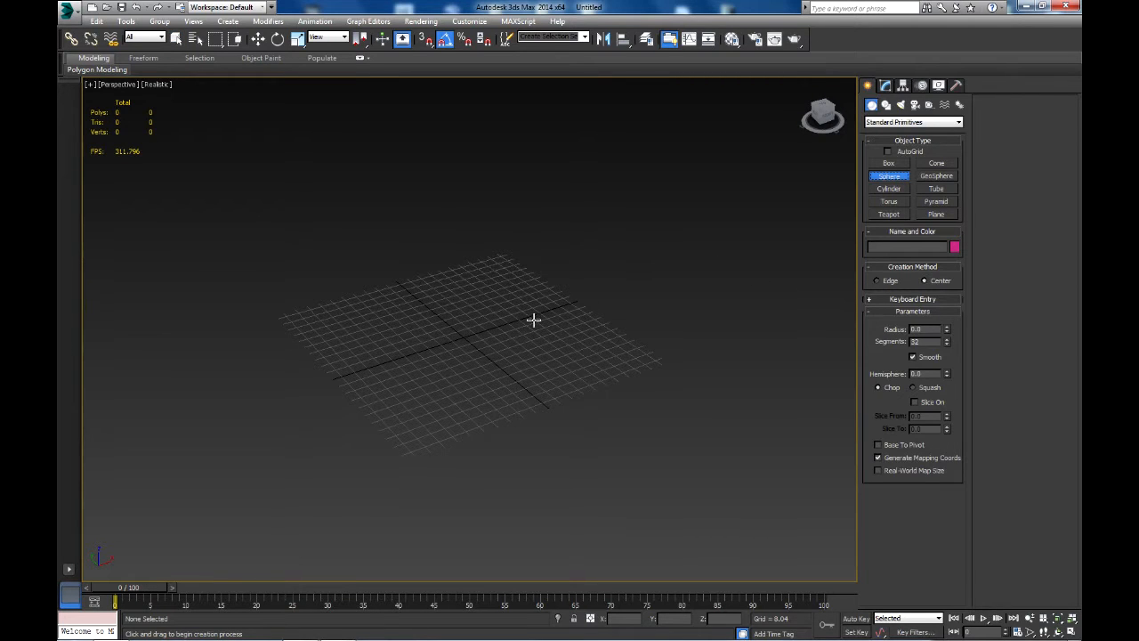
pyautogui.moveTo(470, 336); pyautogui.dragTo(550, 227)
pyautogui.scroll(-5, 475, 280)
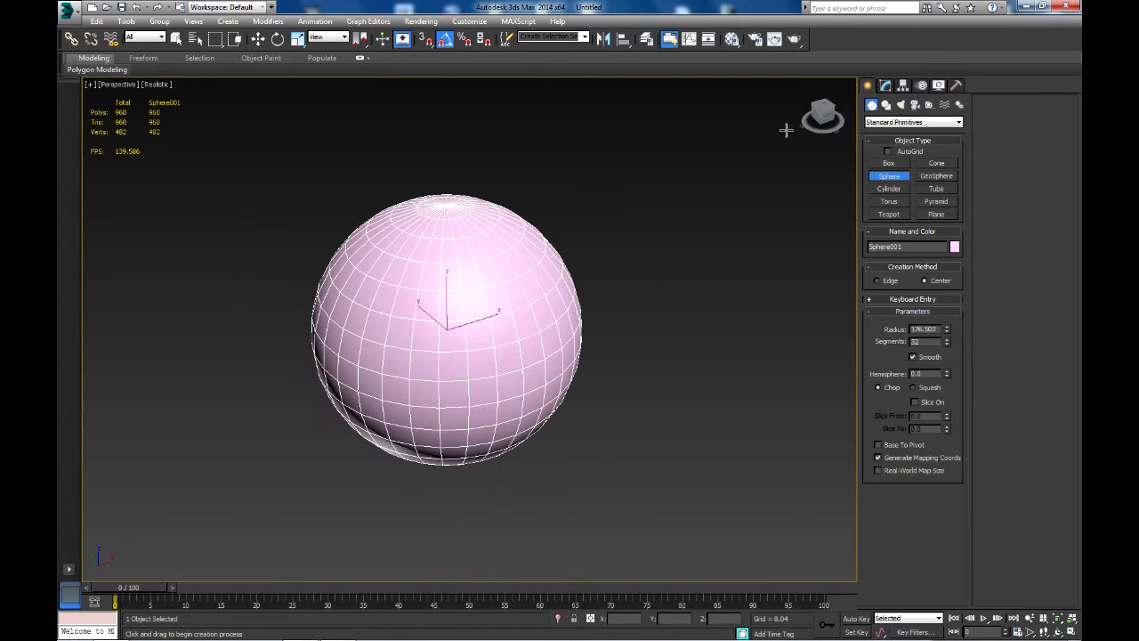
pyautogui.moveTo(823, 114)
pyautogui.mouseDown()
pyautogui.moveTo(821, 100)
pyautogui.moveTo(821, 110)
pyautogui.mouseUp()
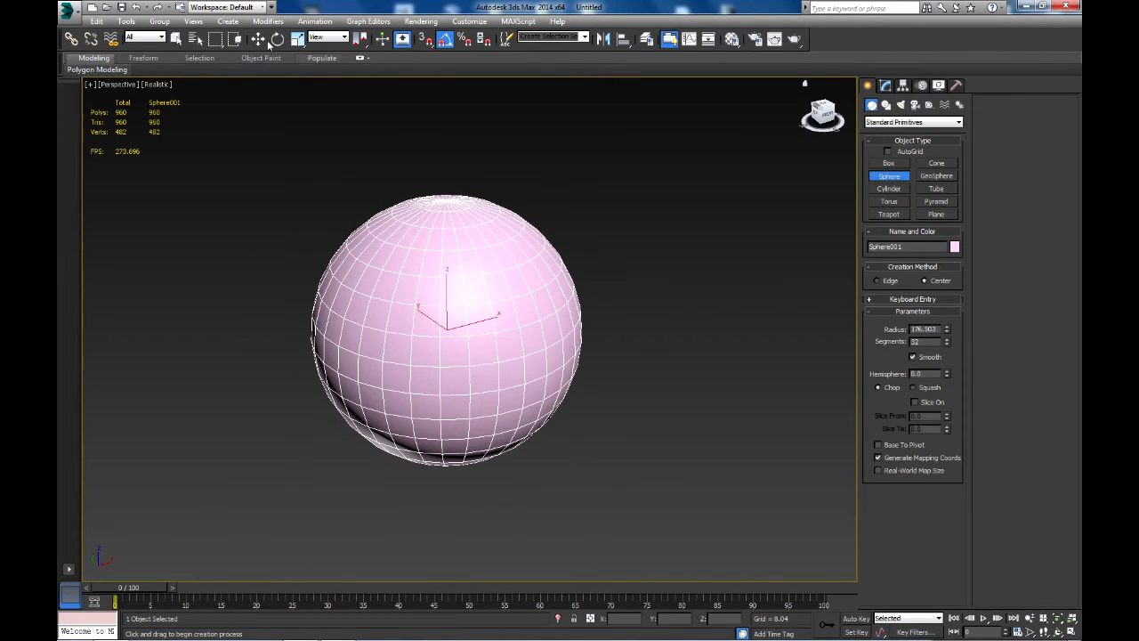
# - Move the sphere to the world origin by setting its X and Y positions to 0
pyautogui.click(257, 39)
pyautogui.rightClick(645, 619)
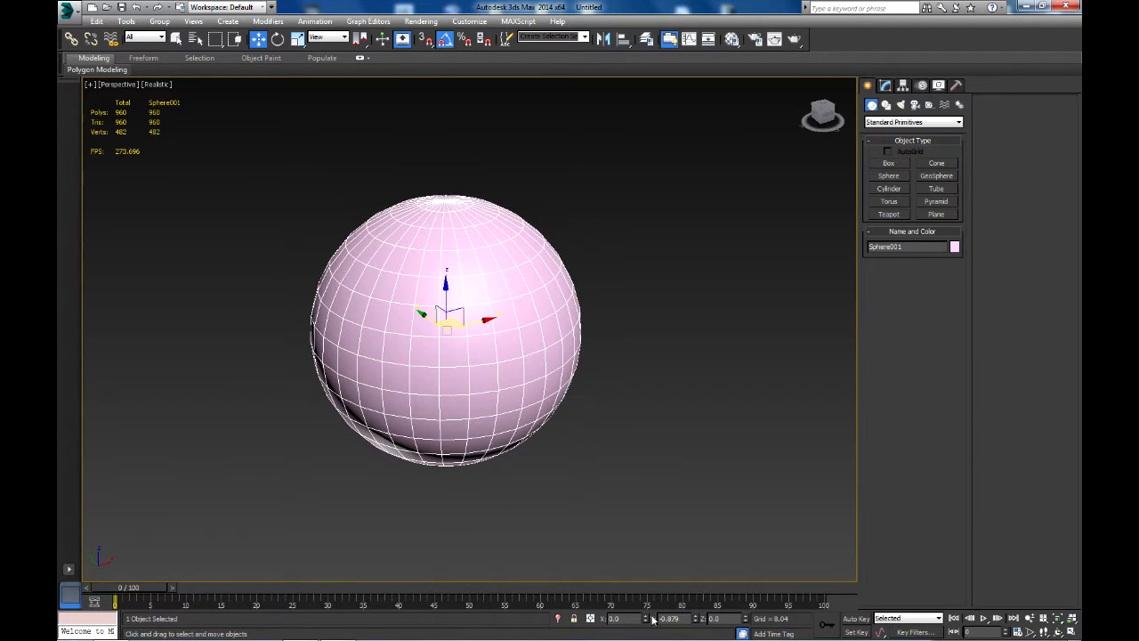
pyautogui.rightClick(695, 620)
pyautogui.press('z')
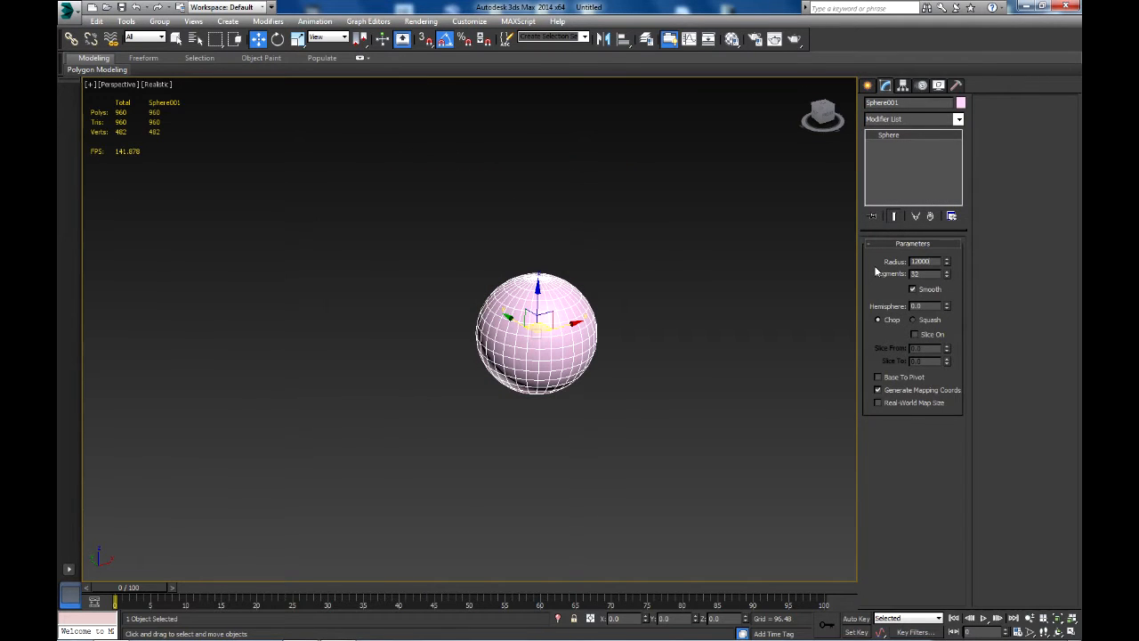
# - Set the sphere's radius to 12000 and its segments to 72
pyautogui.press('Tab')
pyautogui.press('z')
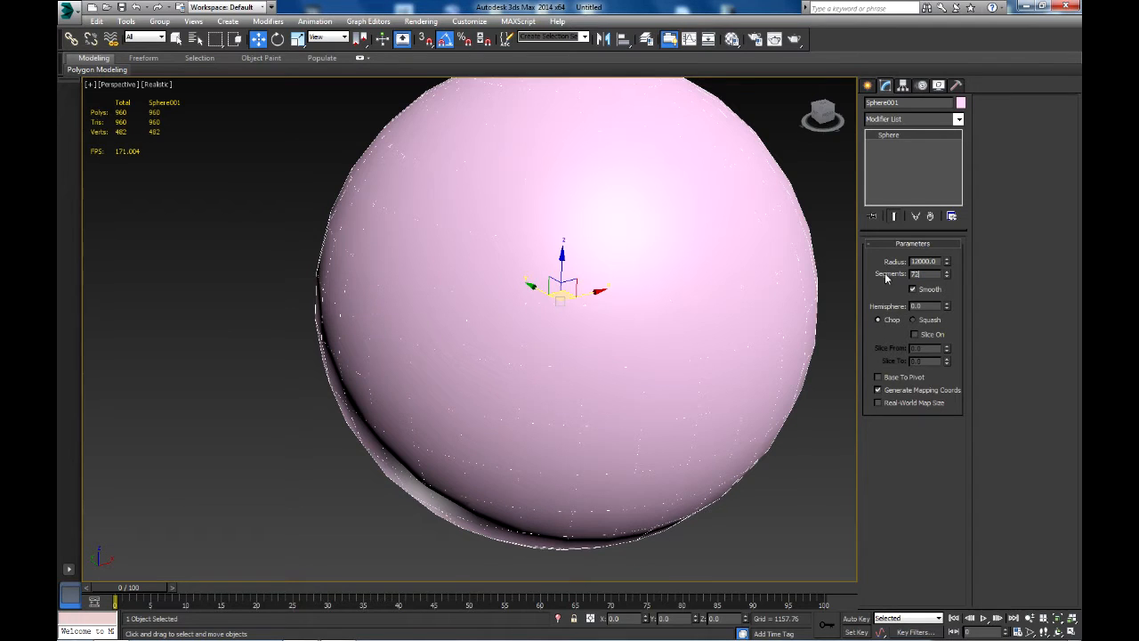
pyautogui.write('72')
pyautogui.press('Return')
# - Assign the 01 - Default material to the sphere and rename the object Moon
pyautogui.click(731, 38)
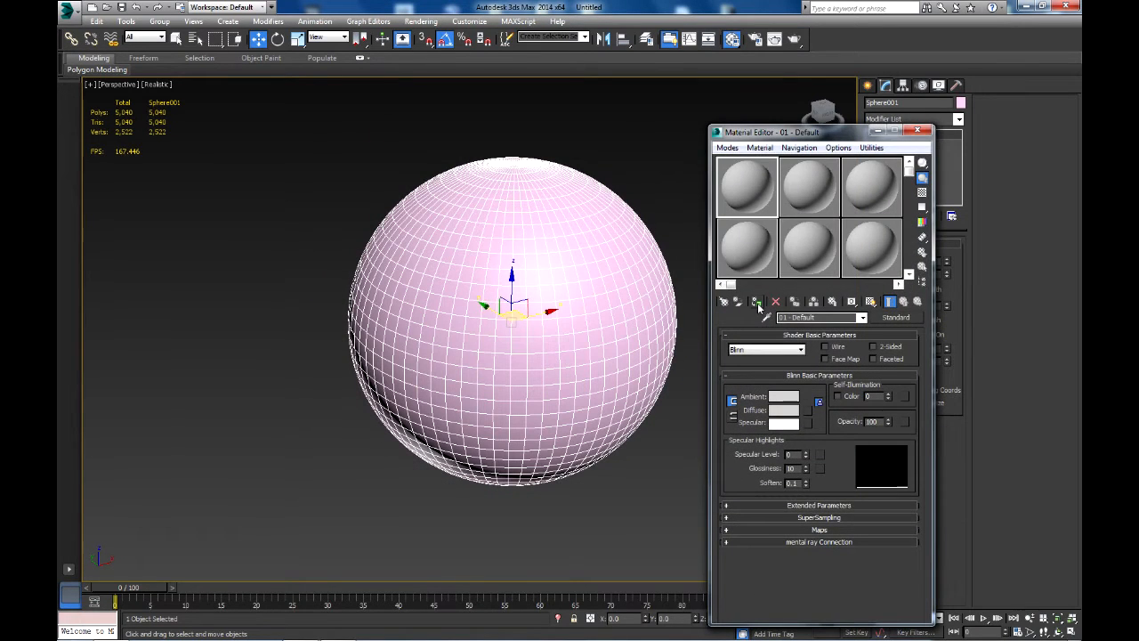
pyautogui.click(755, 302)
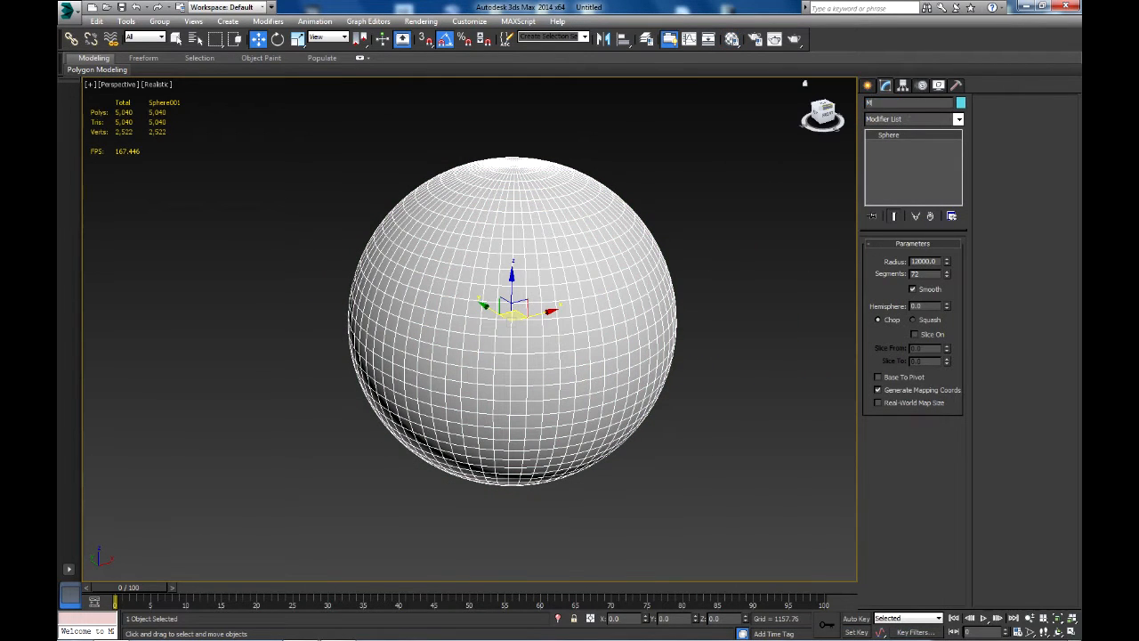
# - Convert the Moon sphere to an Editable Poly
pyautogui.rightClick(556, 306)
pyautogui.moveTo(605, 396)
pyautogui.click(717, 425)
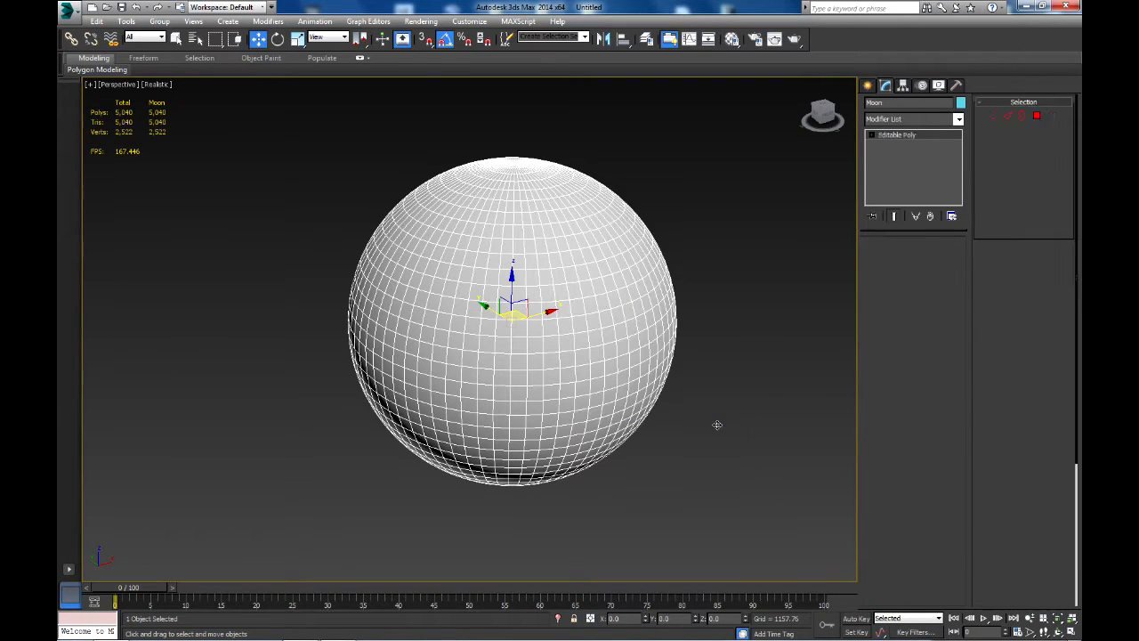
# - Select all polygons in the lower half of Moon in the Front view and delete them, leaving a dome
pyautogui.click(925, 258)
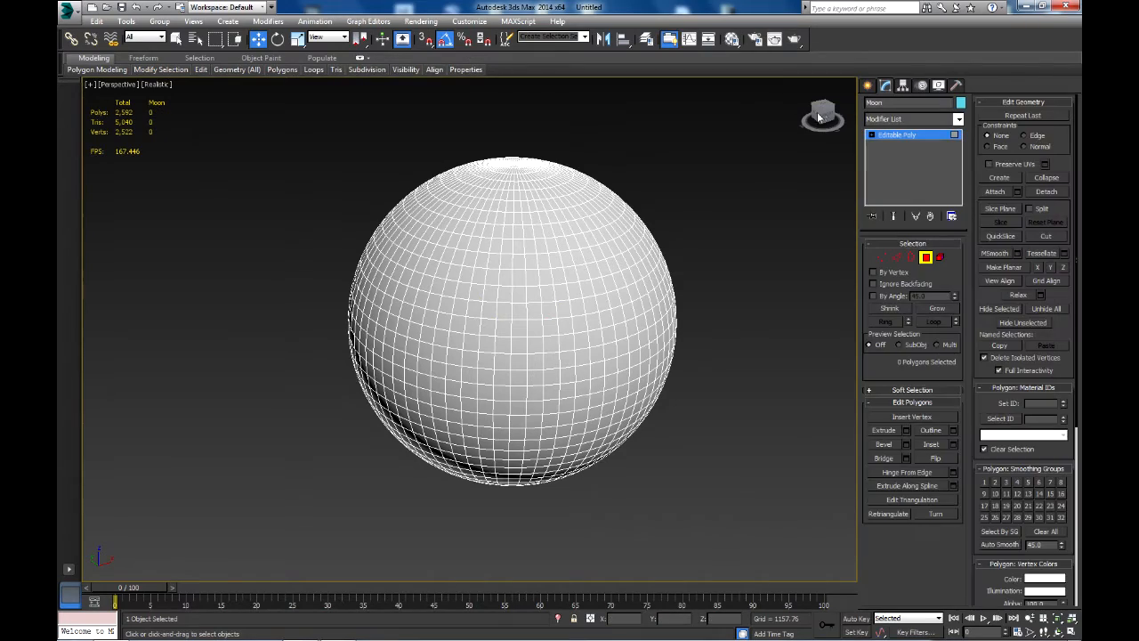
pyautogui.press('f')
pyautogui.moveTo(367, 461); pyautogui.dragTo(345, 503, button='middle')
pyautogui.moveTo(639, 457); pyautogui.dragTo(643, 455)
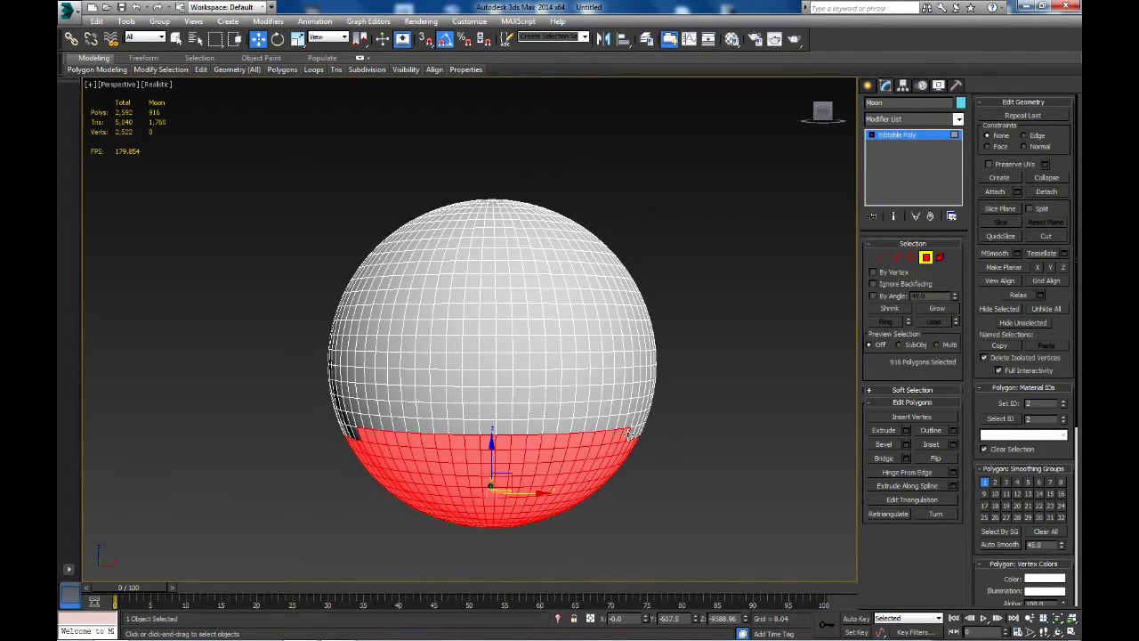
pyautogui.hotkey('alt', 'w')
pyautogui.scroll(-15, 680, 232)
pyautogui.scroll(3, 632, 279)
pyautogui.moveTo(632, 279); pyautogui.dragTo(553, 285, button='middle')
pyautogui.moveTo(703, 216); pyautogui.dragTo(786, 198)
pyautogui.press('Delete')
pyautogui.moveTo(690, 185); pyautogui.dragTo(697, 194, button='middle')
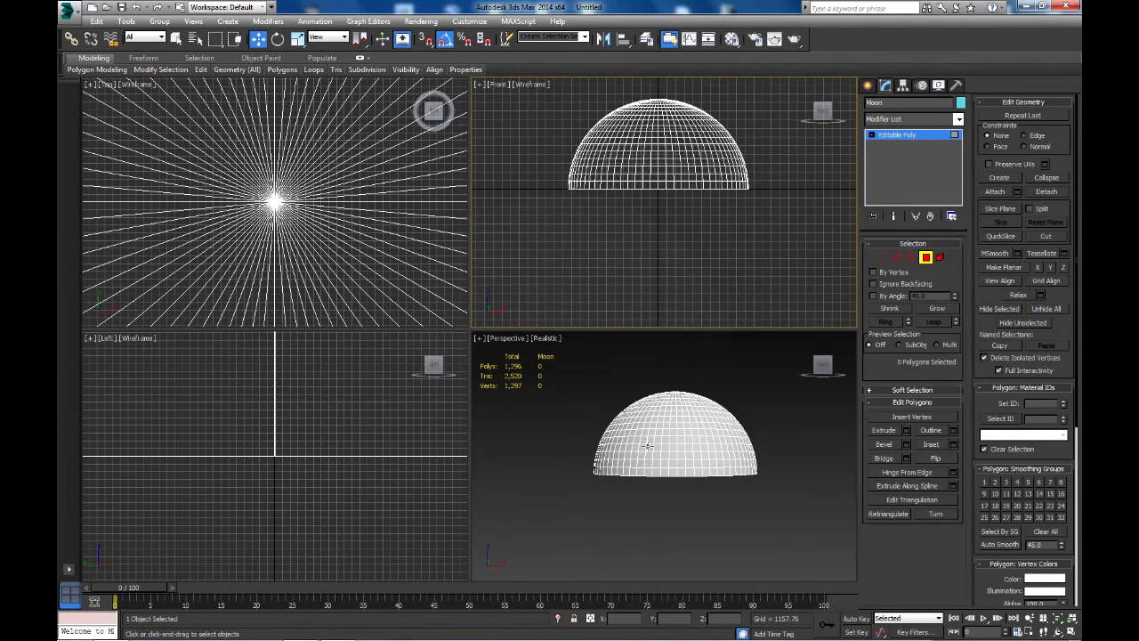
# - Select all polygons of the Moon dome and flip their normals to face inward
pyautogui.hotkey('alt', 'w')
pyautogui.moveTo(318, 104); pyautogui.dragTo(731, 369)
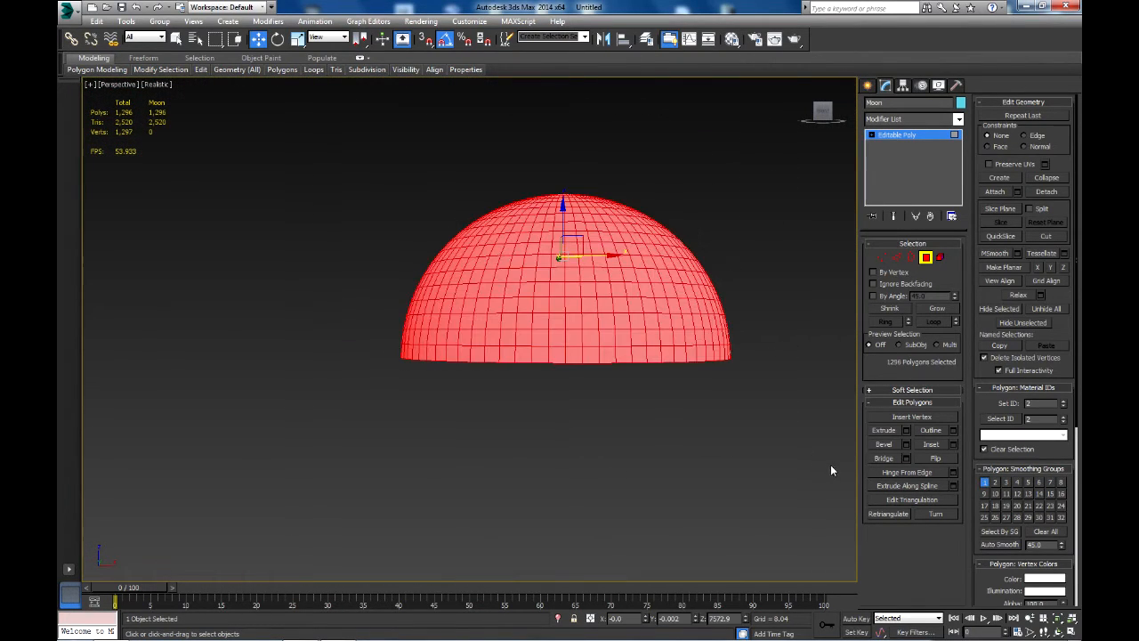
pyautogui.click(936, 459)
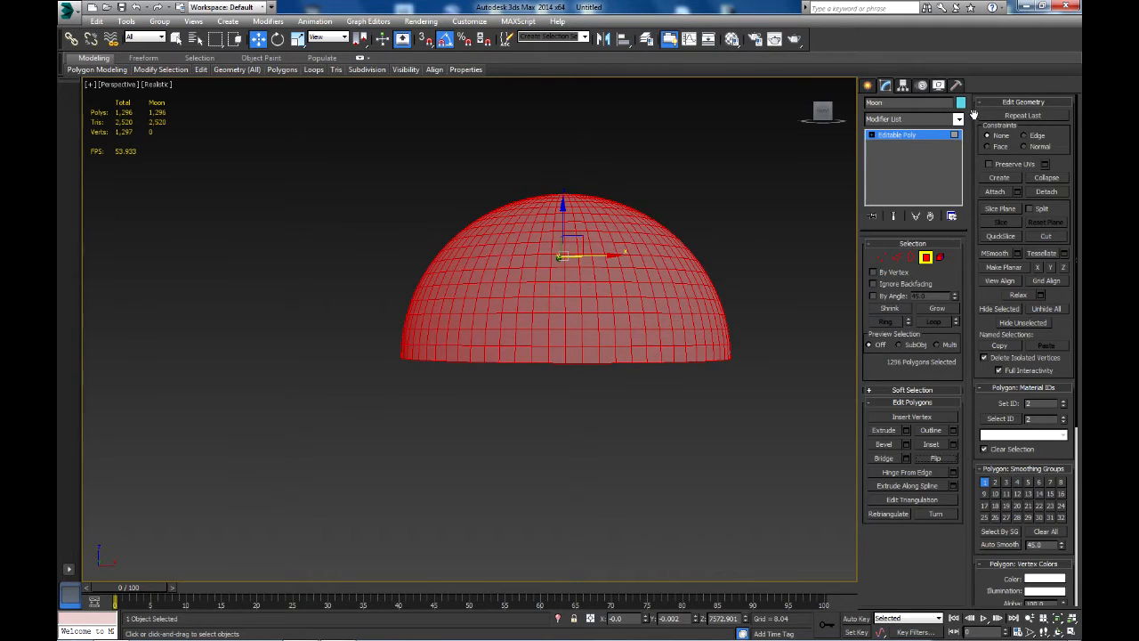
# - Enable Backface Cull on the Moon dome, return to Polygon level and clear the polygon selection
pyautogui.click(937, 84)
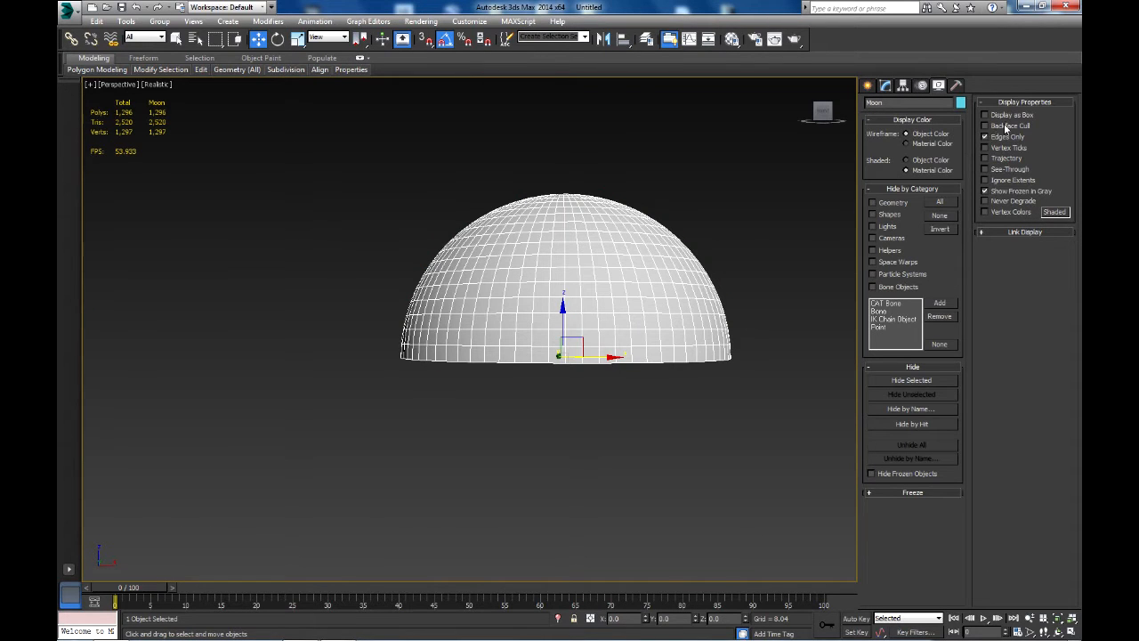
pyautogui.click(985, 125)
pyautogui.click(867, 85)
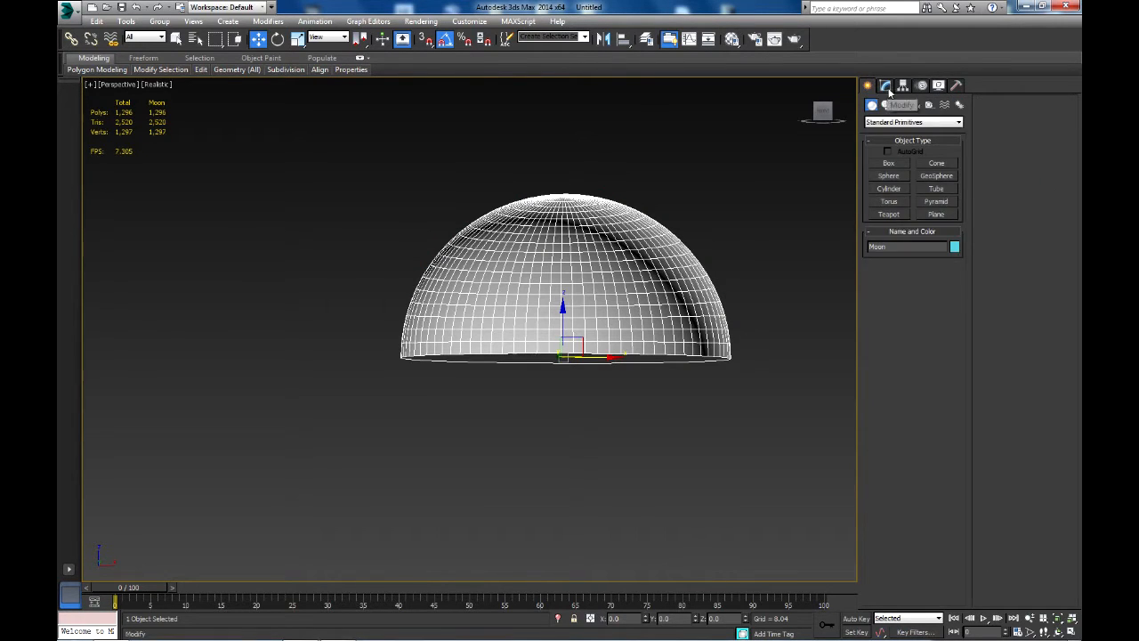
pyautogui.click(885, 85)
pyautogui.click(925, 257)
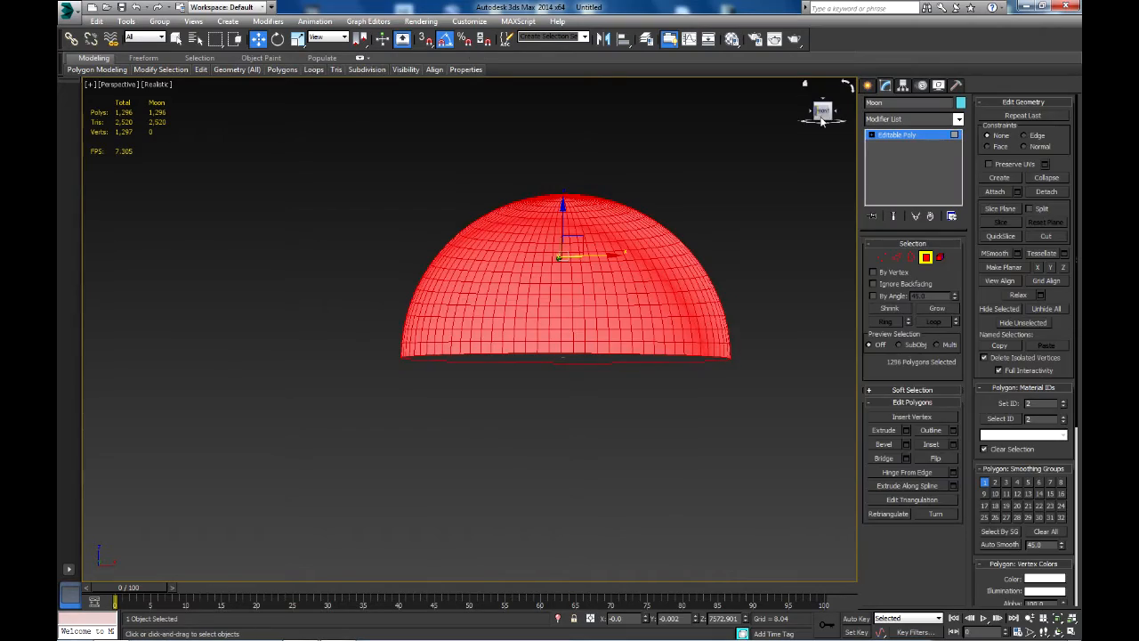
pyautogui.moveTo(821, 110); pyautogui.dragTo(821, 114)
pyautogui.click(779, 259)
# - Select a single polygon in the middle of the dome's lower part, as seen from the Left side
pyautogui.moveTo(749, 311)
pyautogui.mouseDown(button='middle')
pyautogui.moveTo(703, 303)
pyautogui.moveTo(719, 279)
pyautogui.moveTo(756, 298)
pyautogui.mouseUp(button='middle')
pyautogui.scroll(3, 702, 302)
pyautogui.scroll(-3, 743, 305)
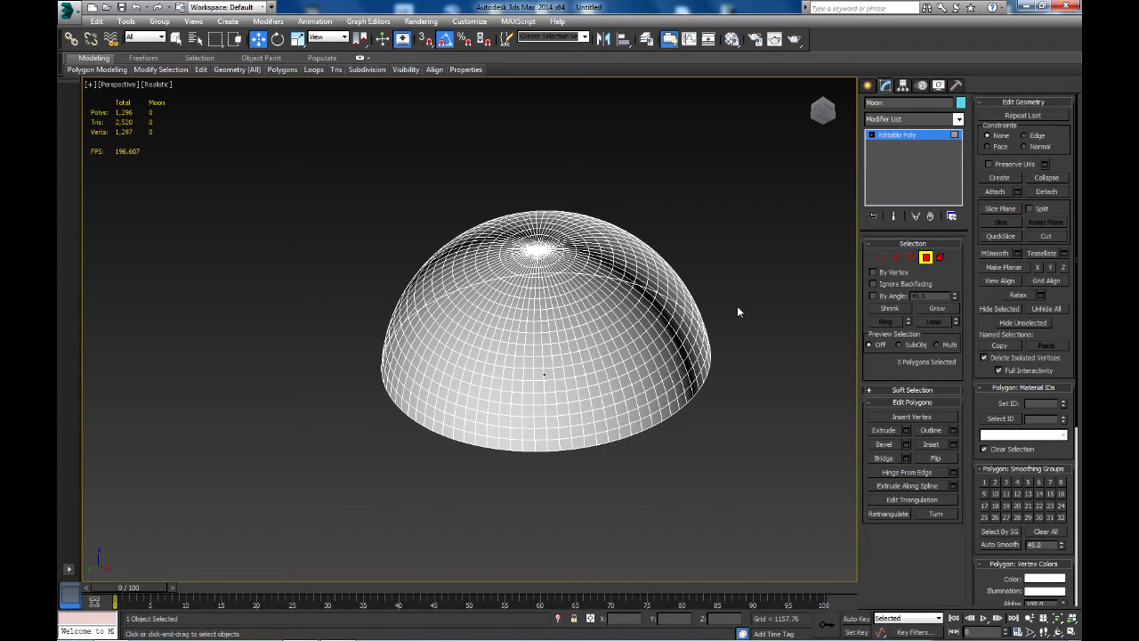
pyautogui.moveTo(819, 114); pyautogui.dragTo(813, 126)
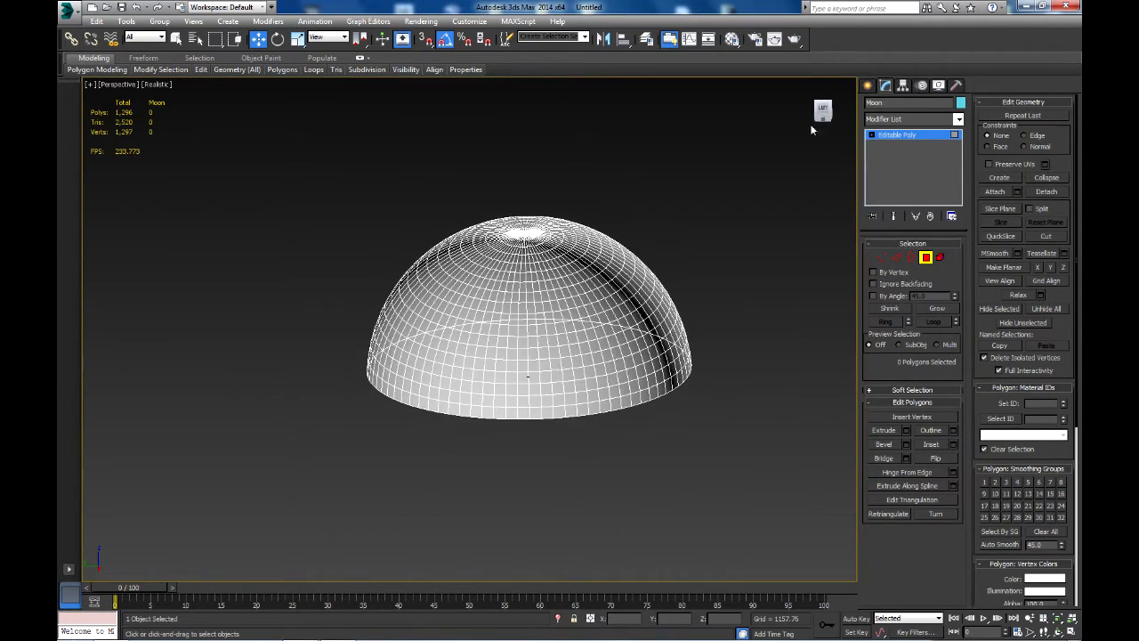
pyautogui.scroll(5, 501, 397)
pyautogui.moveTo(500, 397)
pyautogui.mouseDown(button='middle')
pyautogui.moveTo(521, 383)
pyautogui.moveTo(487, 394)
pyautogui.moveTo(508, 376)
pyautogui.mouseUp(button='middle')
pyautogui.scroll(2, 508, 376)
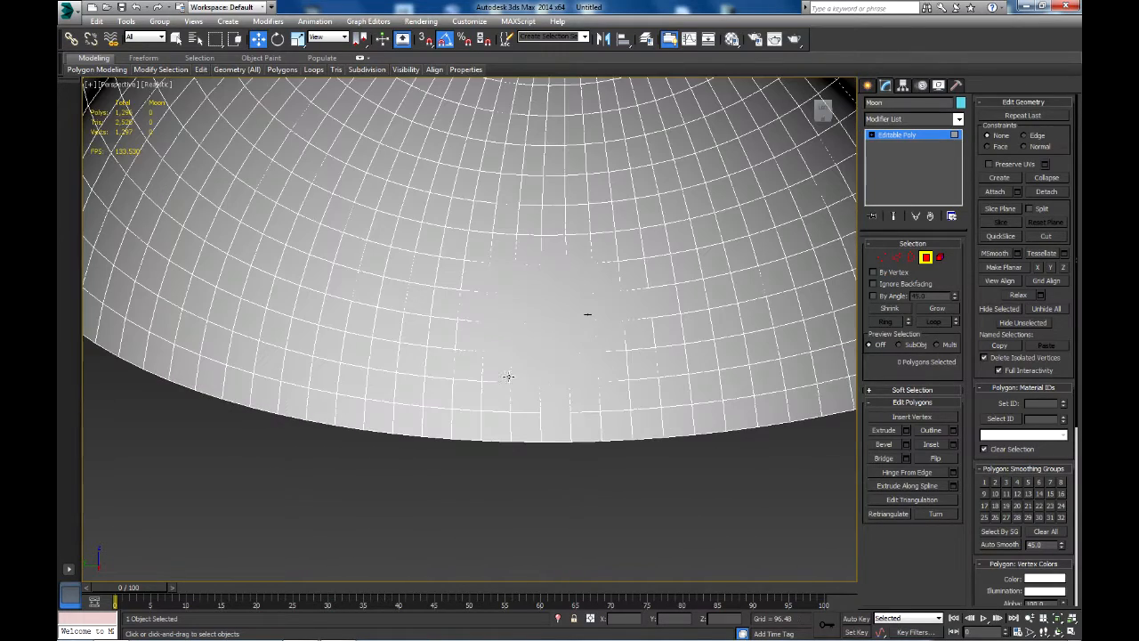
pyautogui.click(557, 281)
pyautogui.scroll(-6, 611, 282)
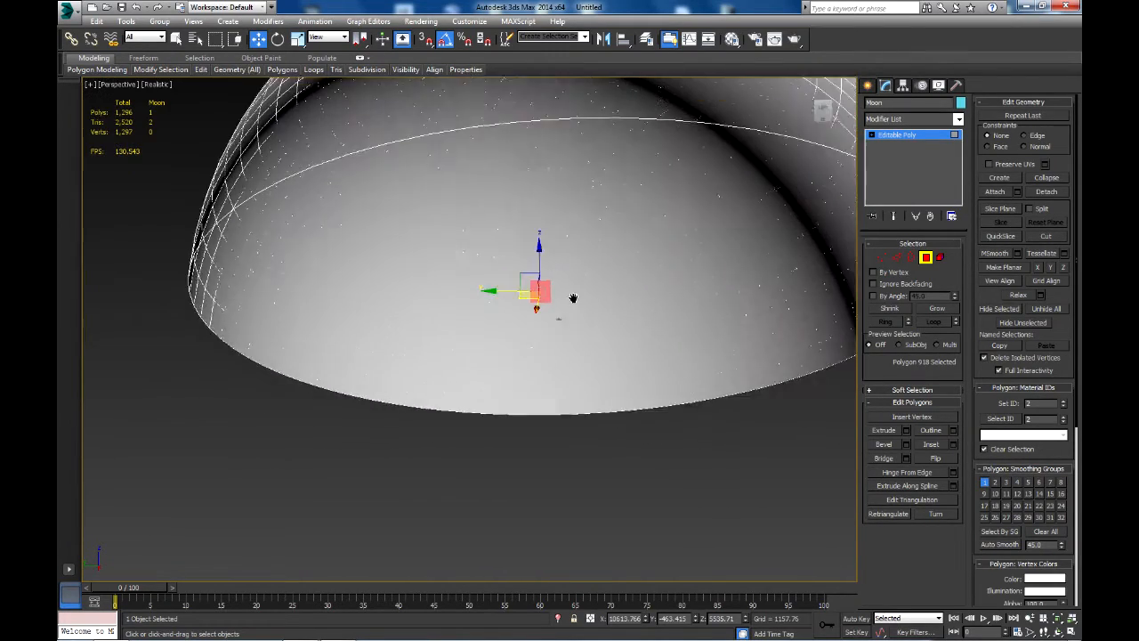
# - Examine the selected polygon's position and orientation on the dome from several angles, both far away and close up
pyautogui.moveTo(825, 114); pyautogui.dragTo(752, 93)
pyautogui.keyDown('alt'); pyautogui.moveTo(534, 293); pyautogui.dragTo(584, 292, button='middle'); pyautogui.keyUp('alt')
pyautogui.scroll(-3, 497, 305)
pyautogui.moveTo(496, 306); pyautogui.dragTo(500, 294, button='middle')
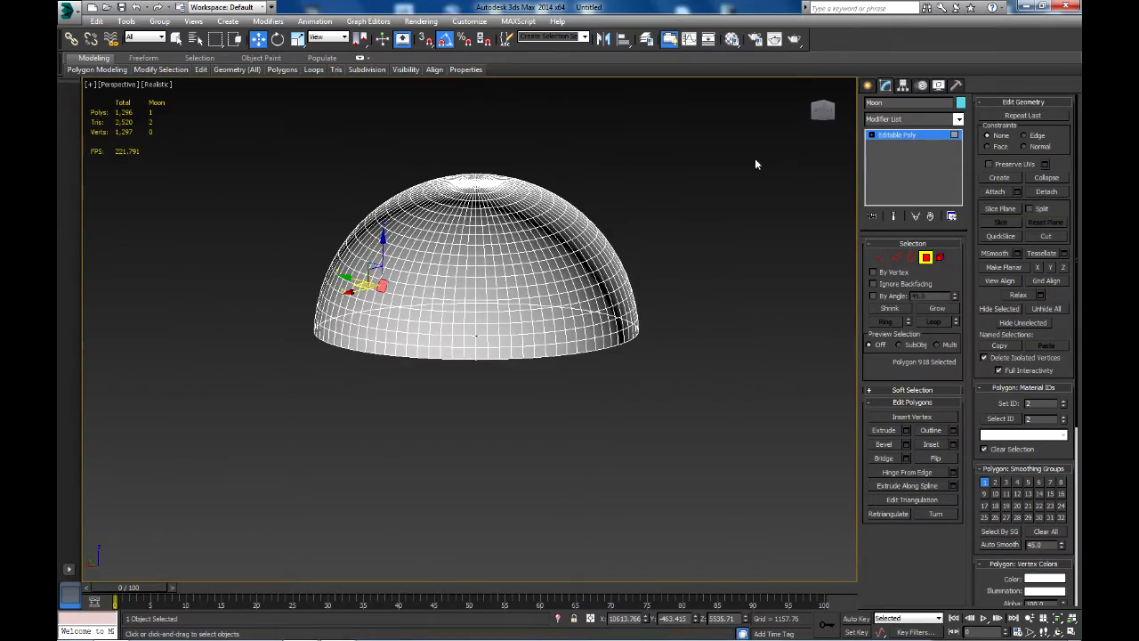
pyautogui.moveTo(823, 118)
pyautogui.mouseDown()
pyautogui.moveTo(868, 128)
pyautogui.moveTo(841, 128)
pyautogui.mouseUp()
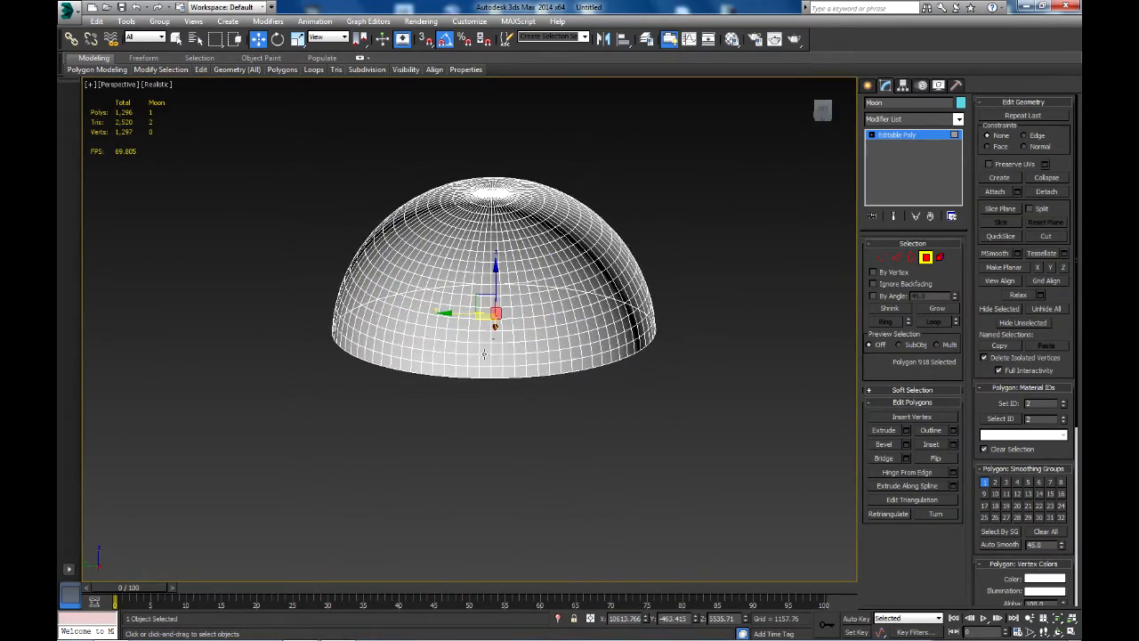
pyautogui.scroll(5, 516, 329)
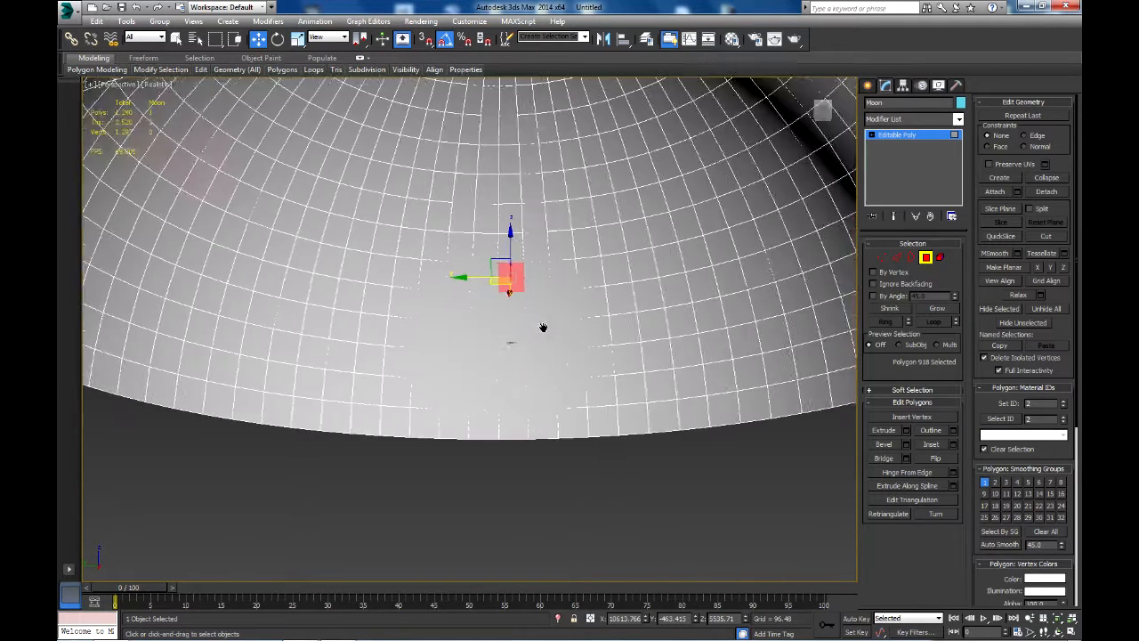
pyautogui.scroll(2, 523, 310)
pyautogui.scroll(-3, 508, 312)
pyautogui.scroll(2, 523, 312)
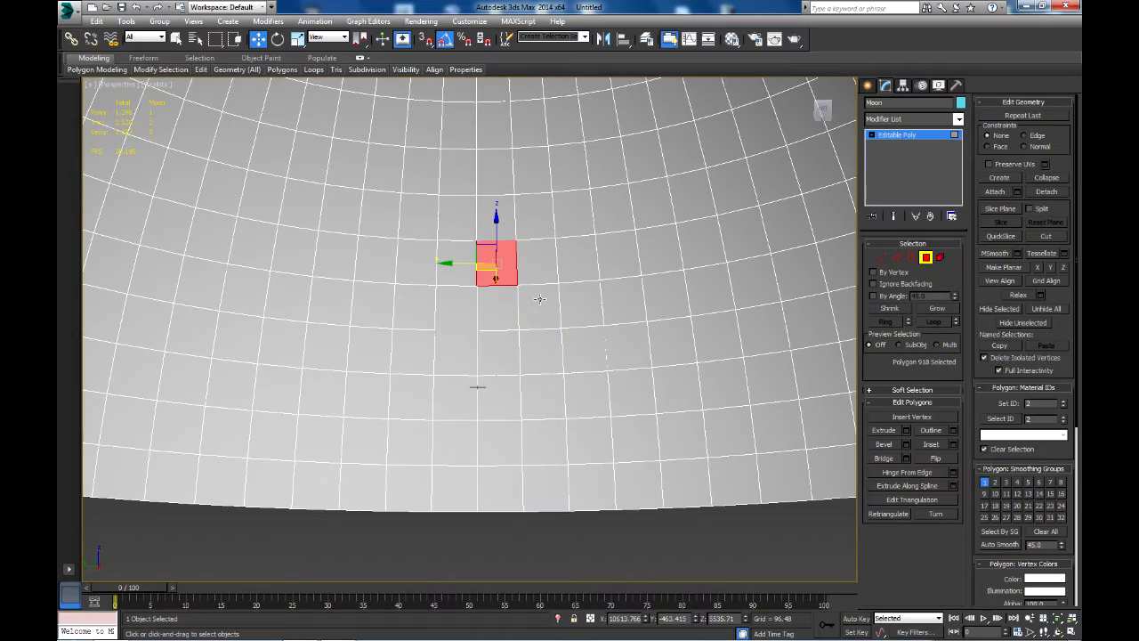
pyautogui.scroll(3, 538, 299)
pyautogui.moveTo(822, 117); pyautogui.dragTo(828, 124)
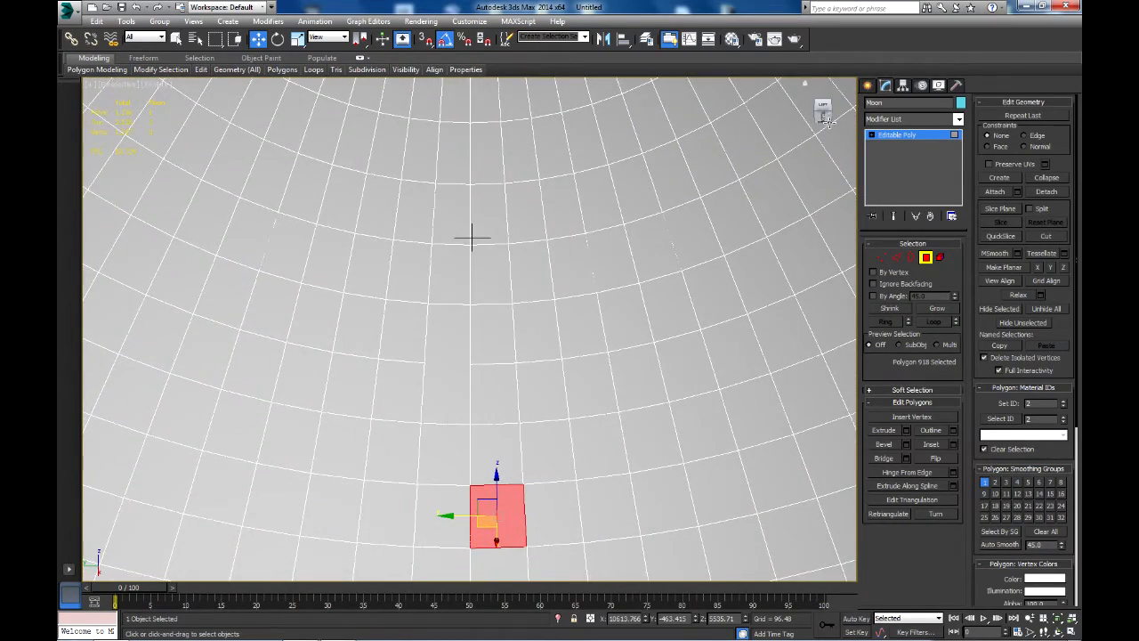
pyautogui.keyDown('alt'); pyautogui.moveTo(472, 236); pyautogui.dragTo(475, 301, button='middle'); pyautogui.keyUp('alt')
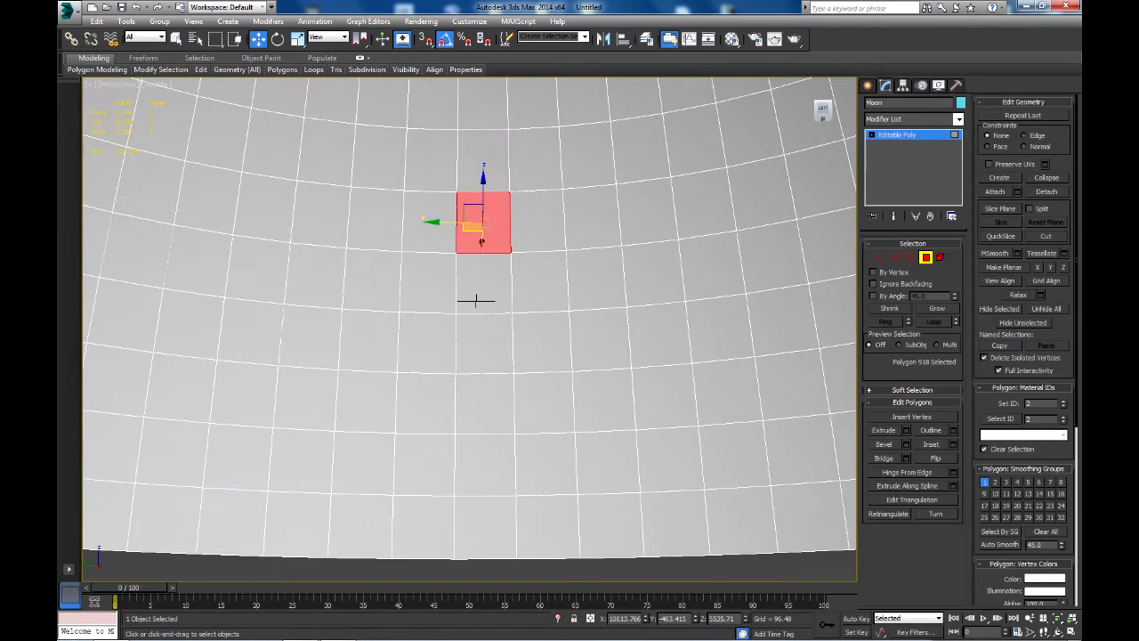
# - Add an Unwrap UVW modifier to the selected polygon and move its UVs to map channel 4
pyautogui.click(957, 120)
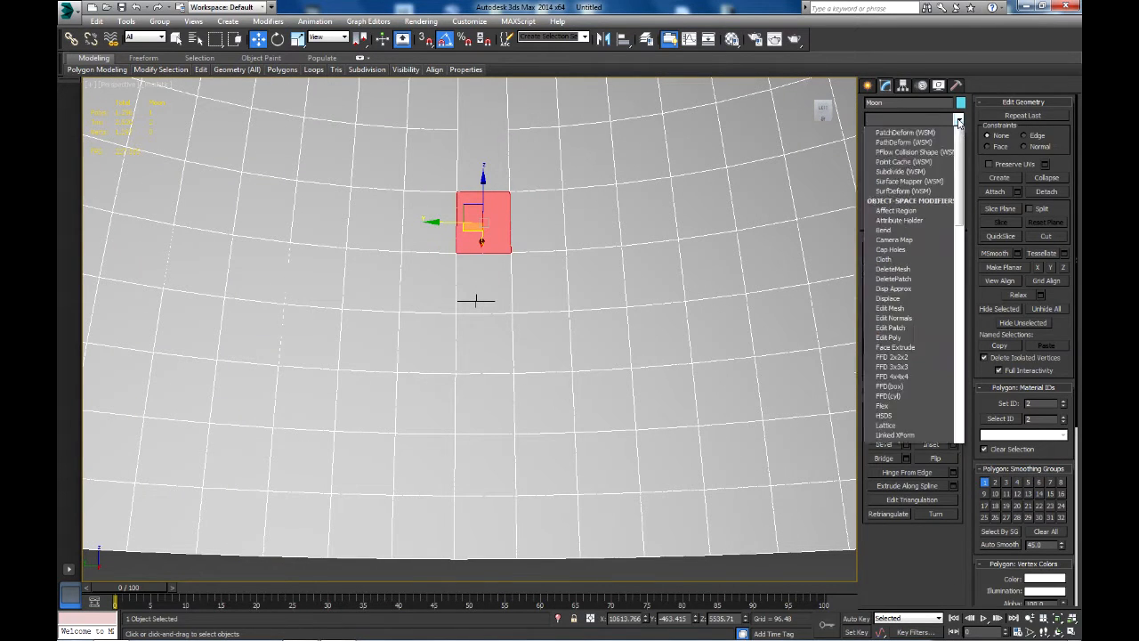
pyautogui.moveTo(959, 165); pyautogui.dragTo(956, 484)
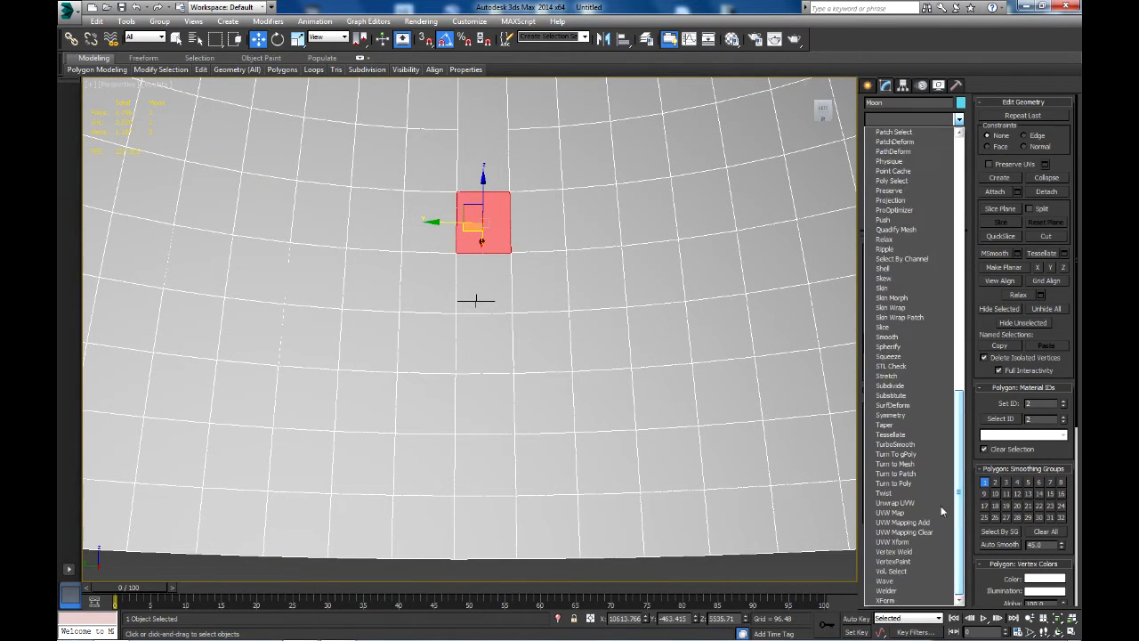
pyautogui.click(895, 502)
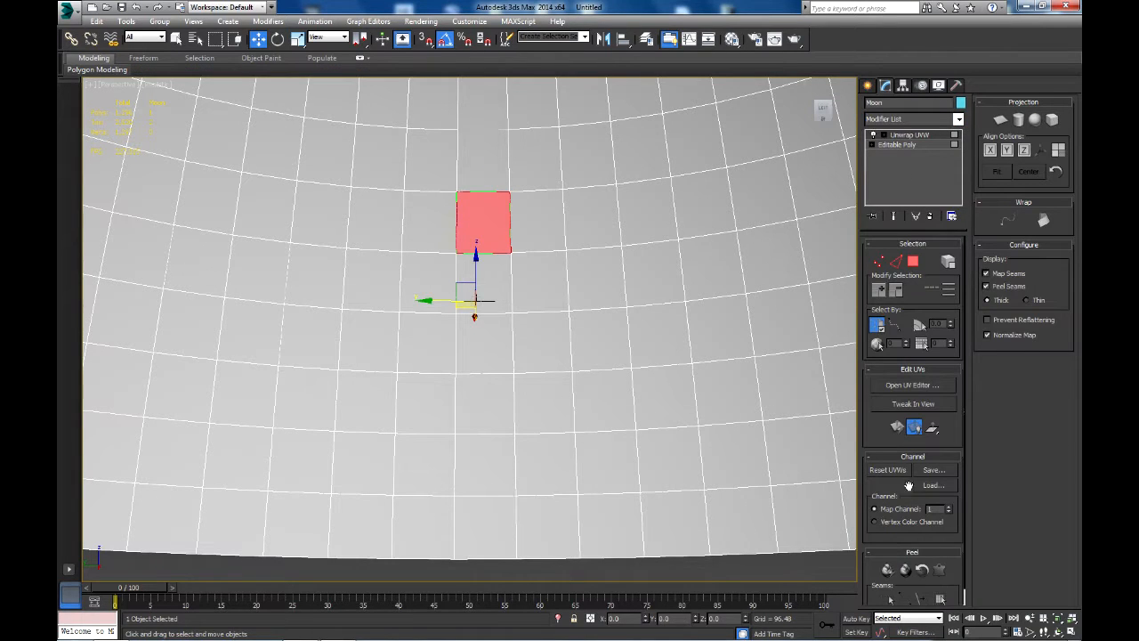
pyautogui.click(885, 135)
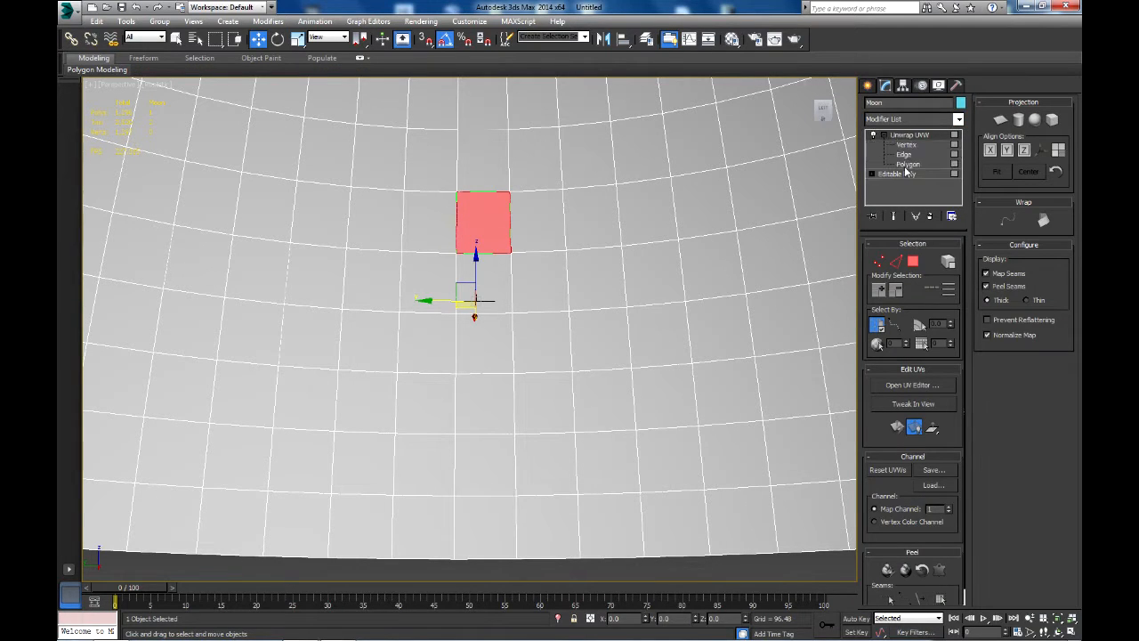
pyautogui.click(907, 164)
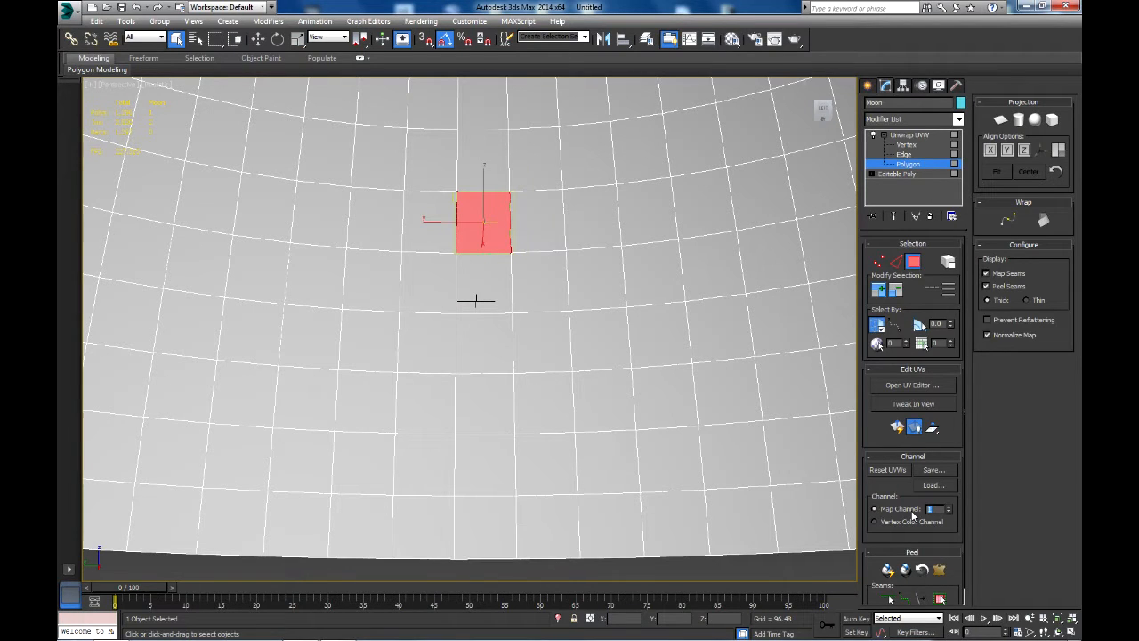
pyautogui.press('Return')
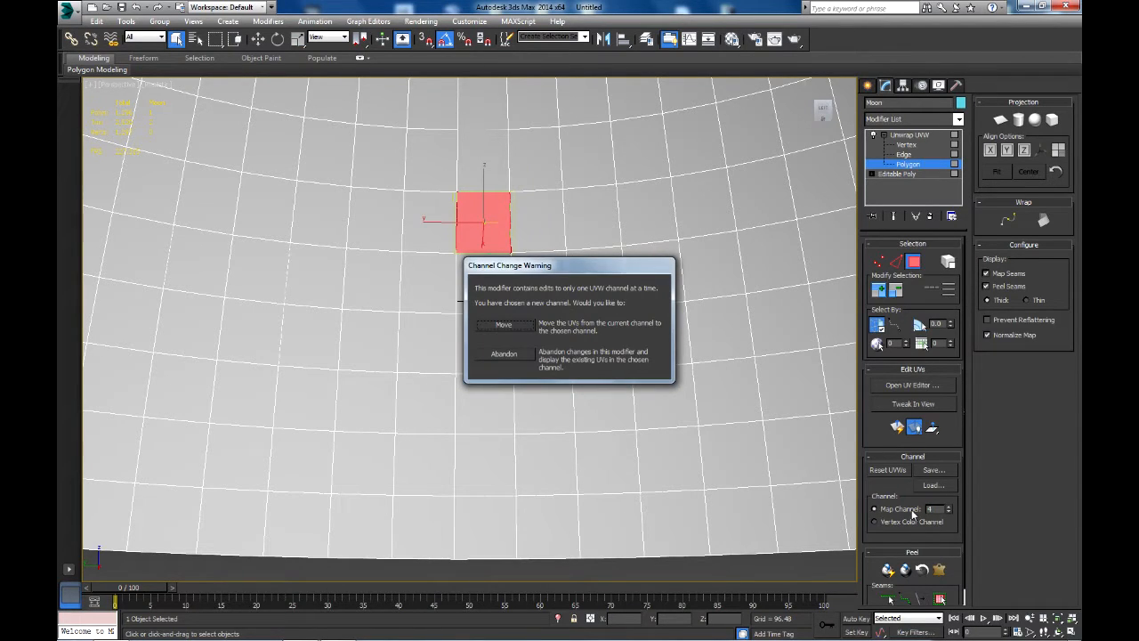
pyautogui.click(504, 323)
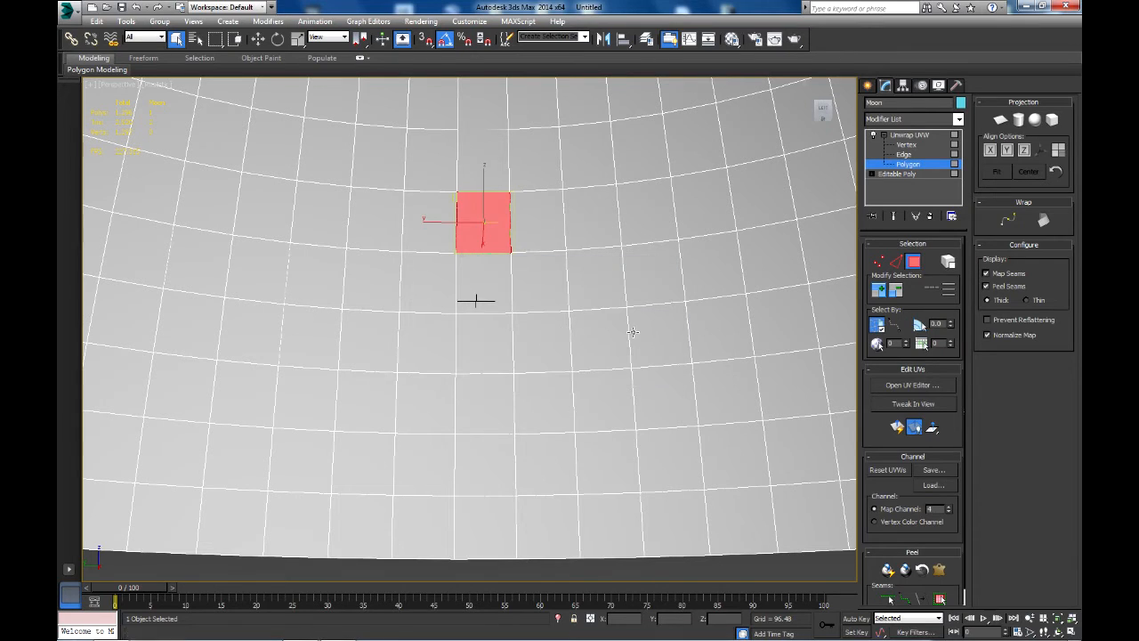
# - Open the UV editor and apply a planar projection aligned to the view to the selected polygon
pyautogui.click(919, 385)
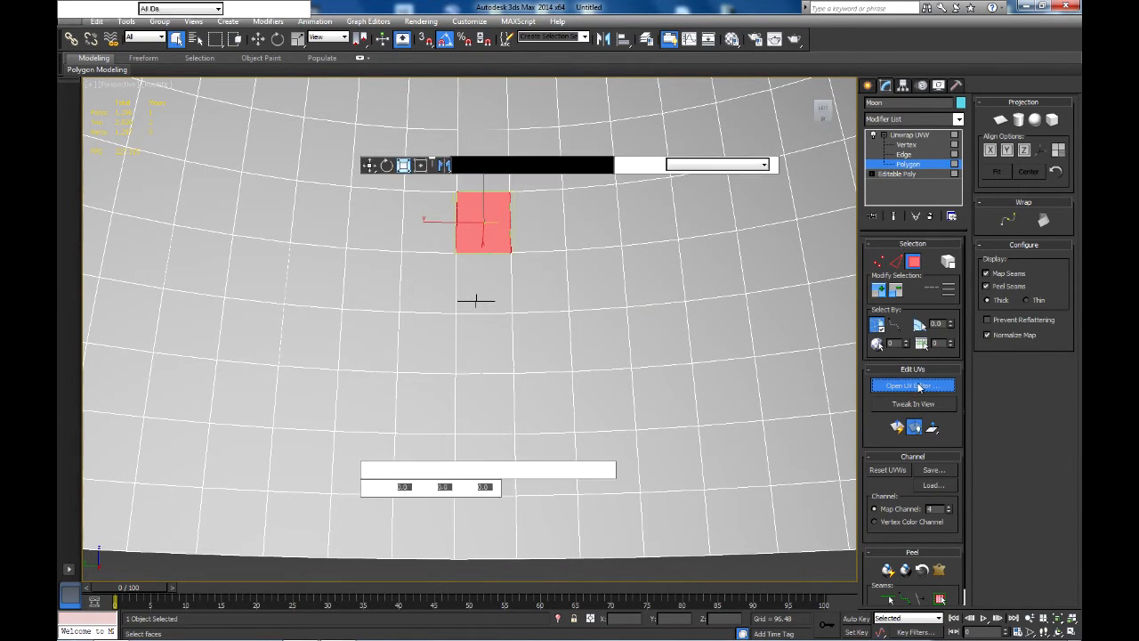
pyautogui.click(1007, 118)
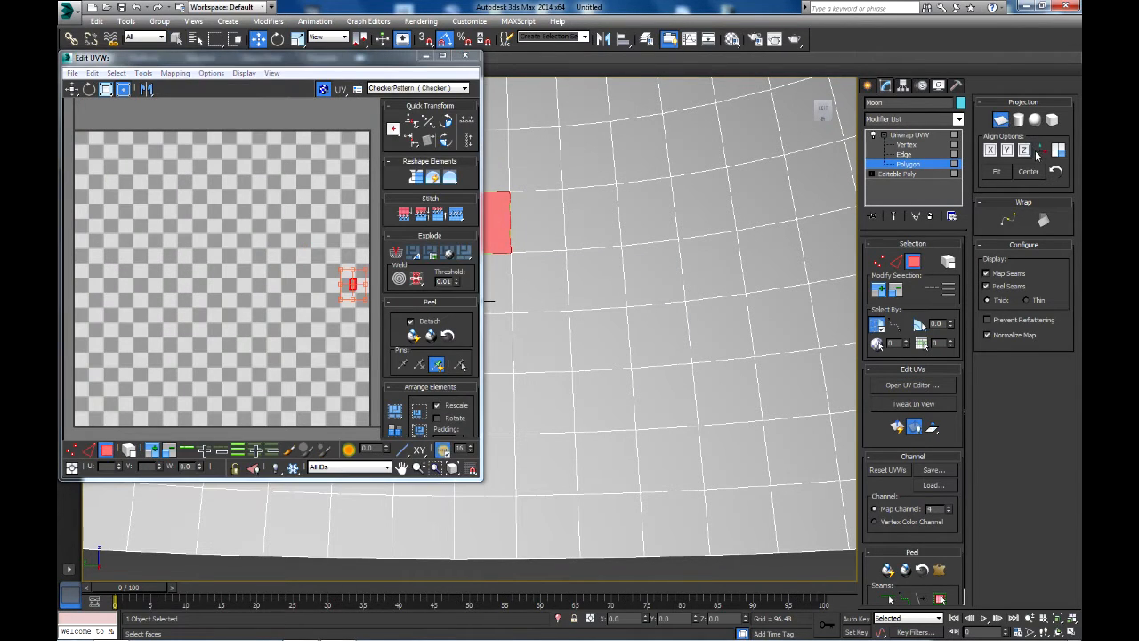
pyautogui.click(1059, 151)
pyautogui.moveTo(578, 241); pyautogui.dragTo(829, 248, button='middle')
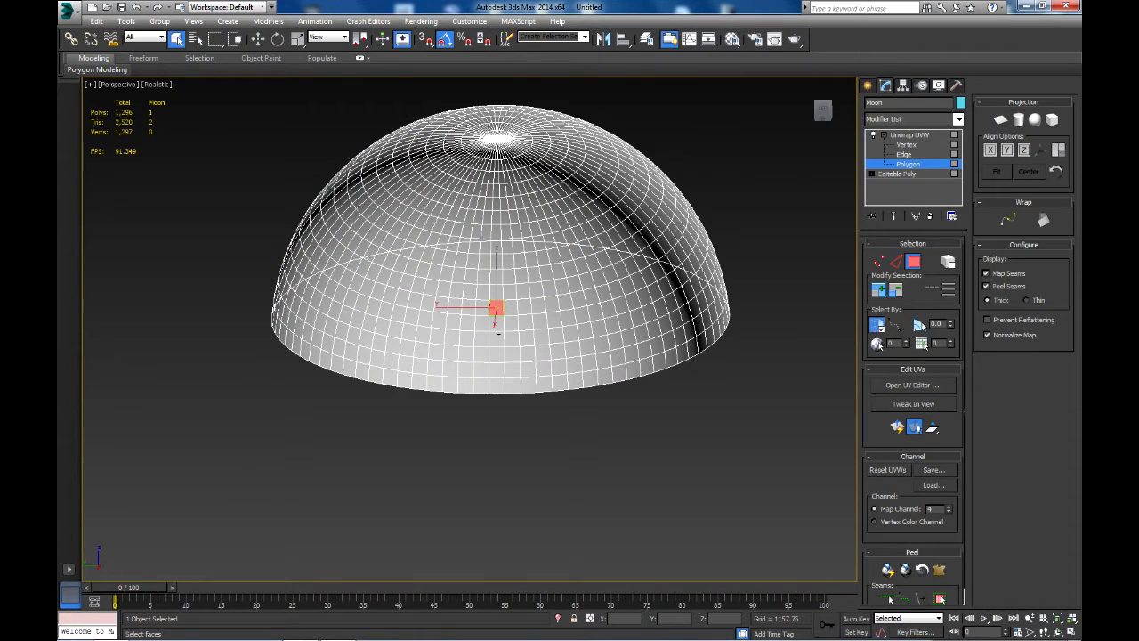
# - Add a Poly Select modifier above Unwrap UVW and select all polygons of the dome
pyautogui.click(959, 121)
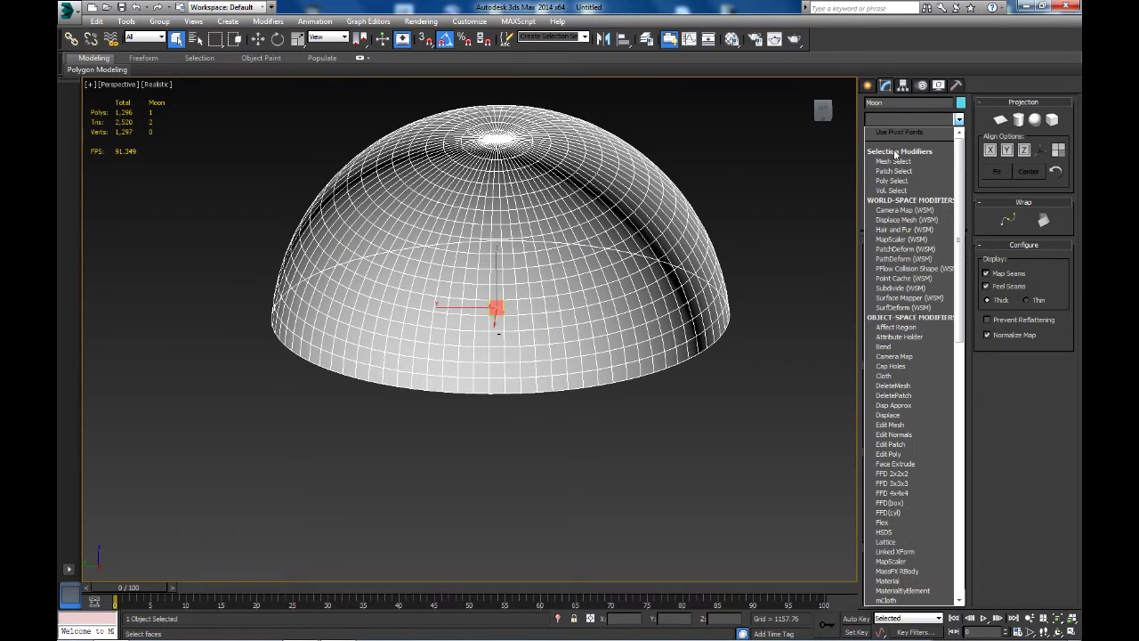
pyautogui.click(893, 183)
pyautogui.click(925, 257)
pyautogui.click(495, 308)
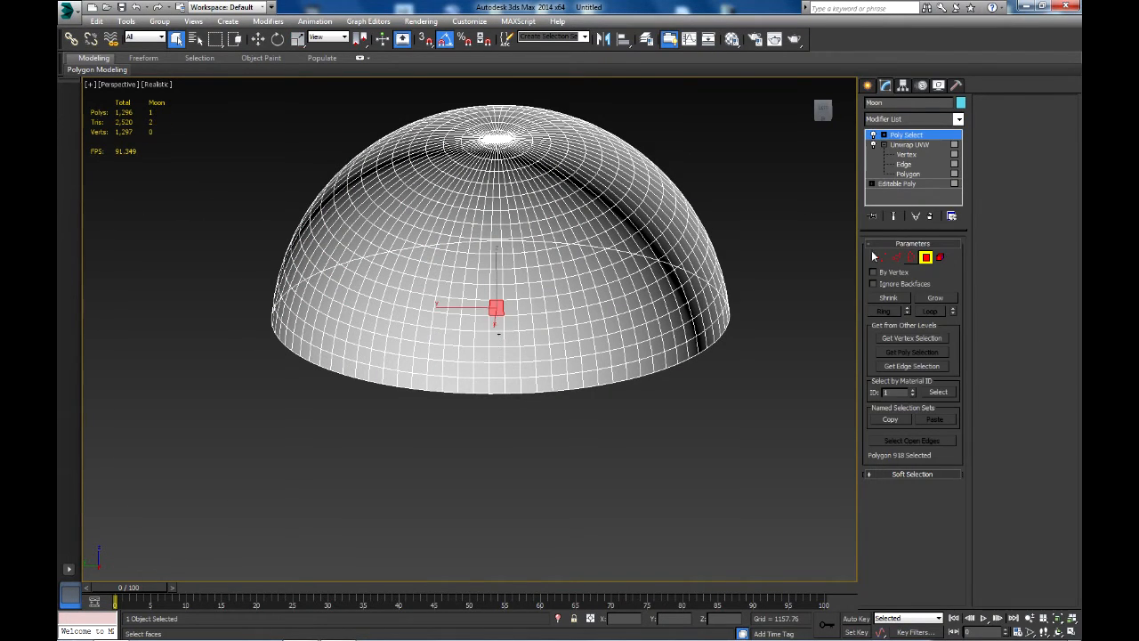
pyautogui.scroll(-5, 726, 237)
pyautogui.moveTo(617, 234); pyautogui.dragTo(783, 391)
pyautogui.scroll(6, 668, 241)
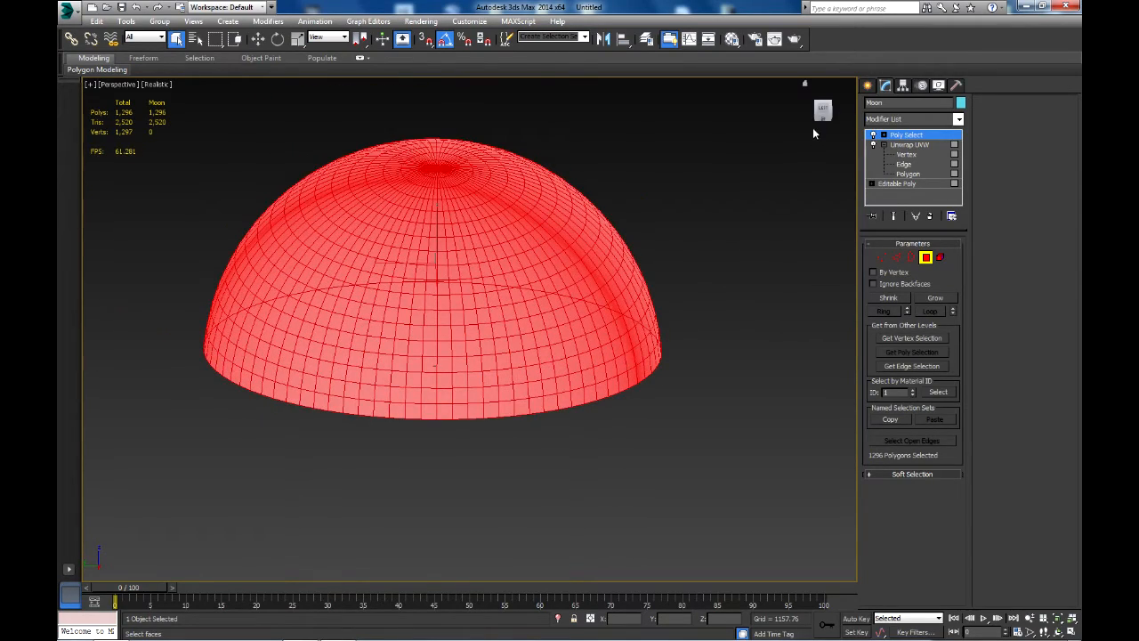
# - Add a second Unwrap UVW modifier for the whole dome and open its UV editor
pyautogui.moveTo(821, 110); pyautogui.dragTo(626, 224)
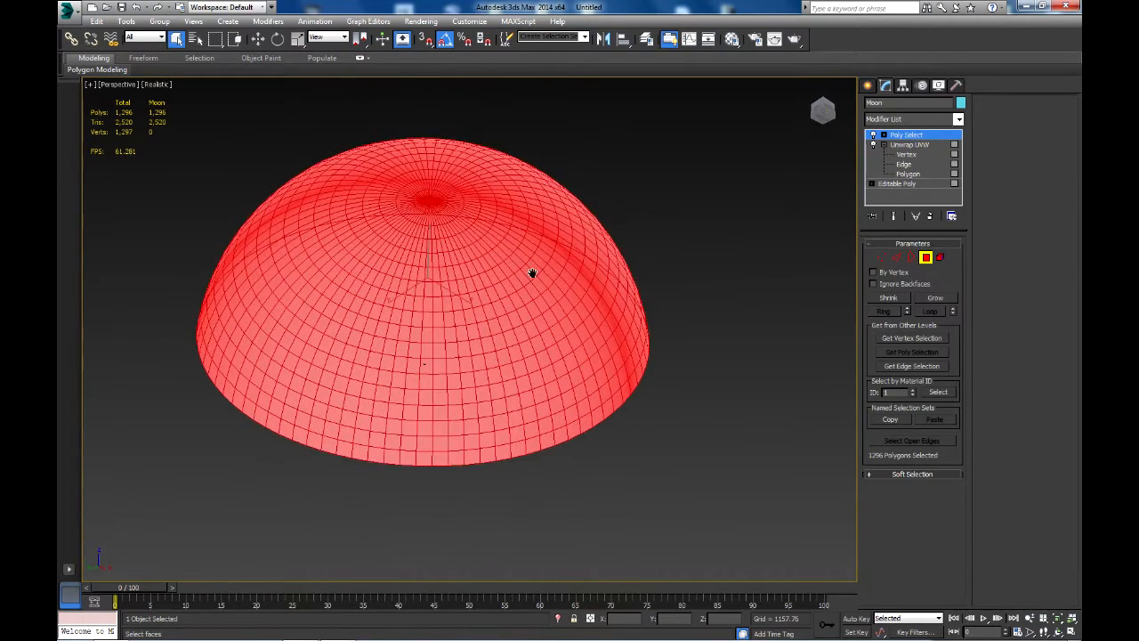
pyautogui.moveTo(532, 271); pyautogui.dragTo(582, 268, button='middle')
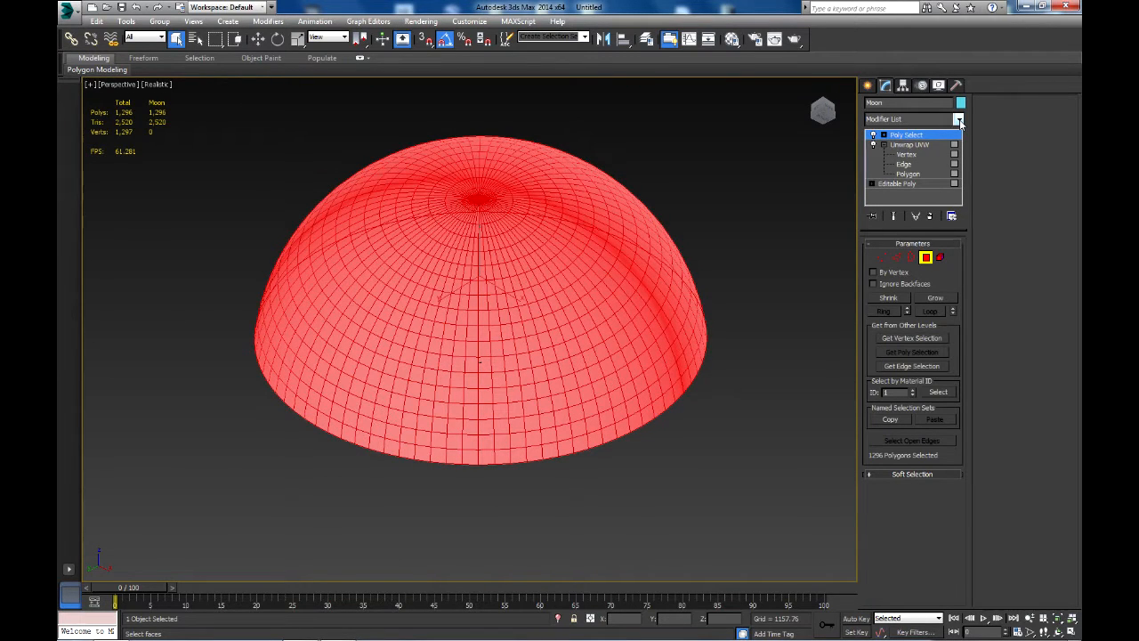
pyautogui.click(959, 119)
pyautogui.scroll(-15, 913, 400)
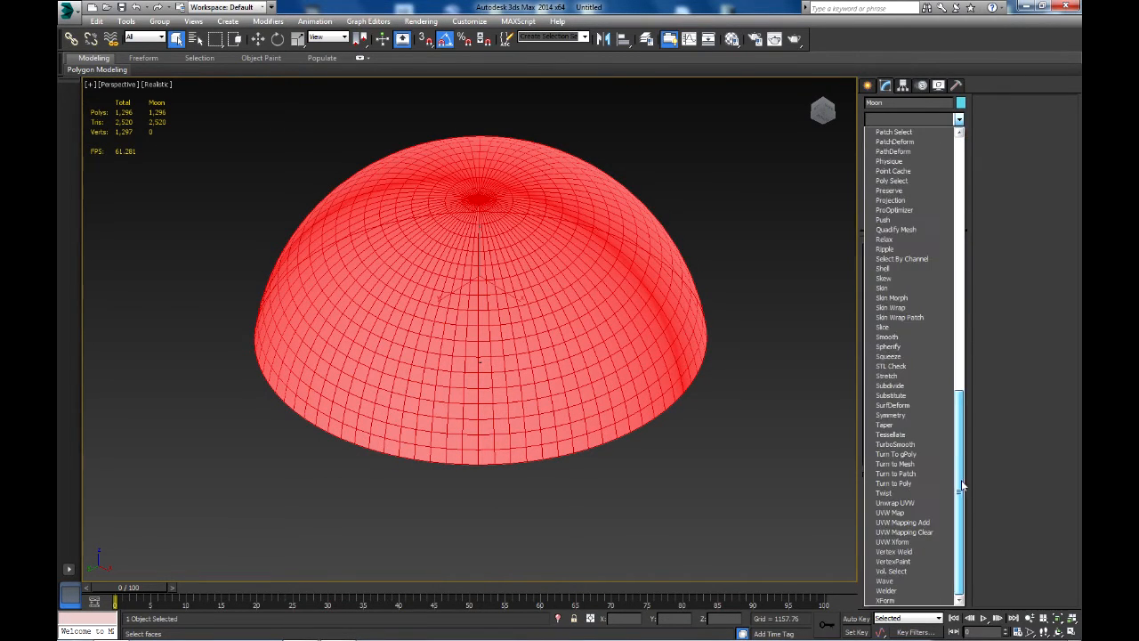
pyautogui.click(914, 504)
pyautogui.click(917, 385)
# - Scale the UVs of all dome polygons to reach the lower corner of the UV tile on channel 1, and close the UV editor
pyautogui.click(901, 146)
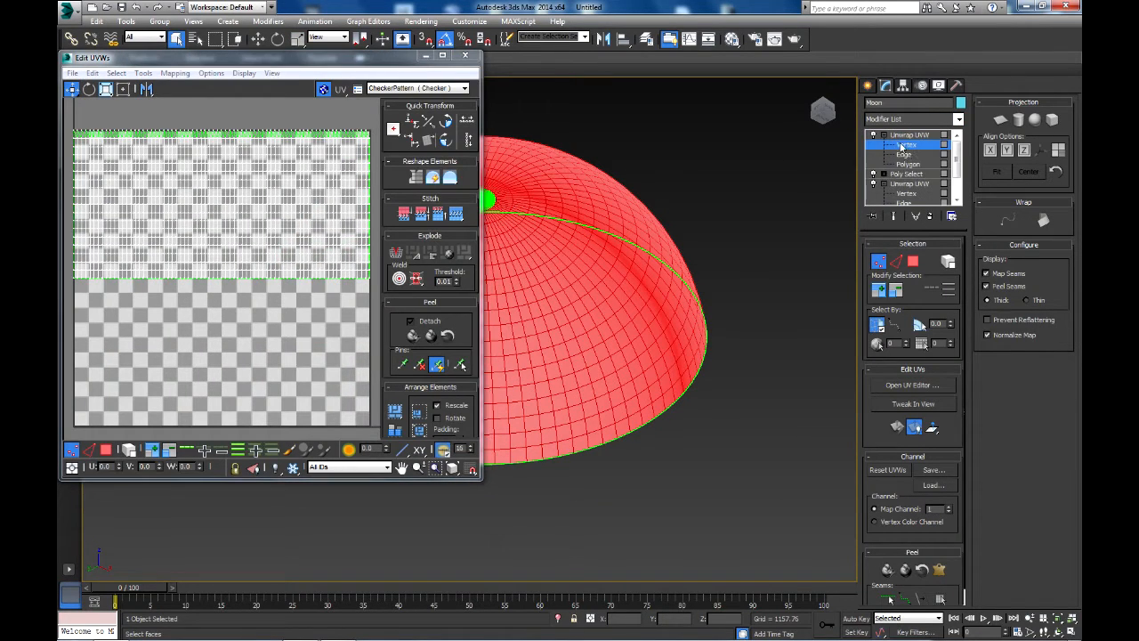
pyautogui.click(907, 164)
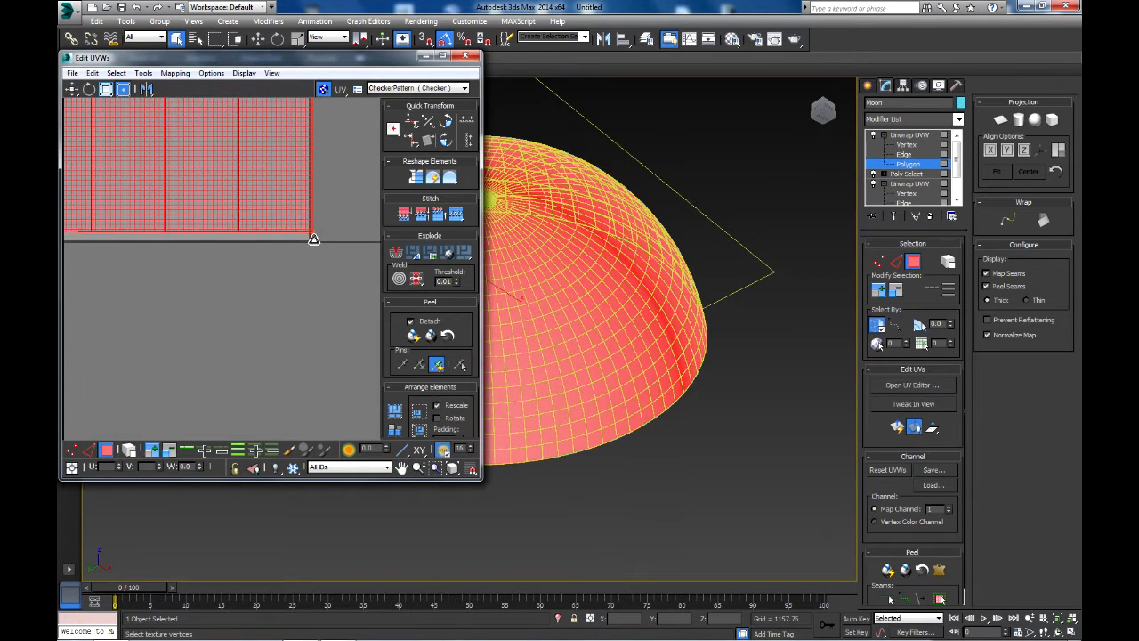
pyautogui.moveTo(314, 241); pyautogui.dragTo(312, 243)
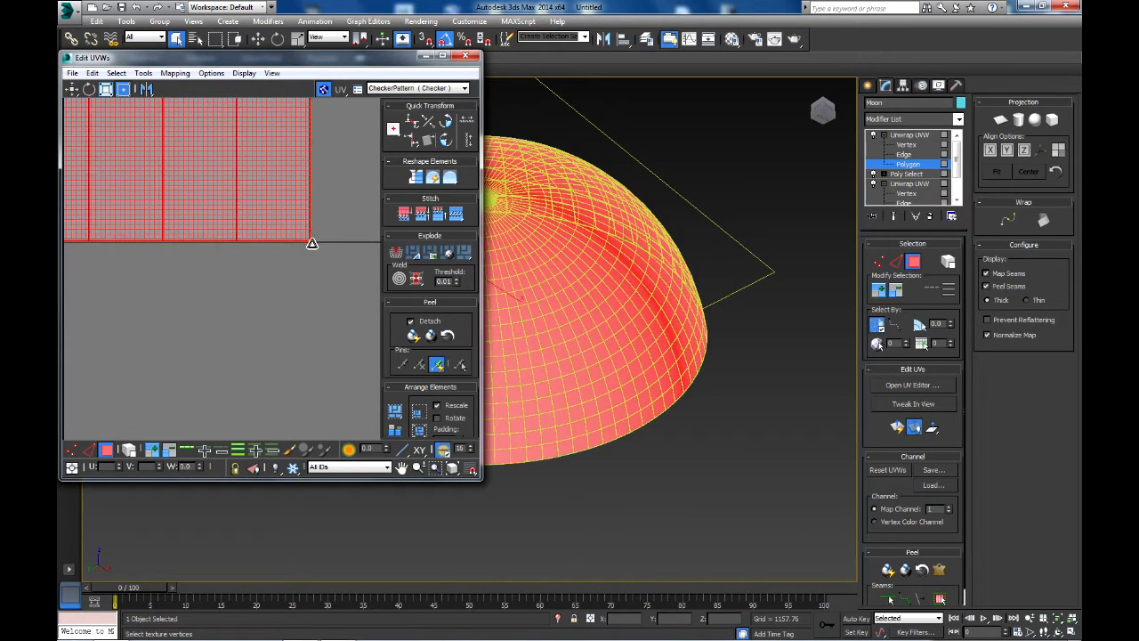
pyautogui.scroll(6, 310, 253)
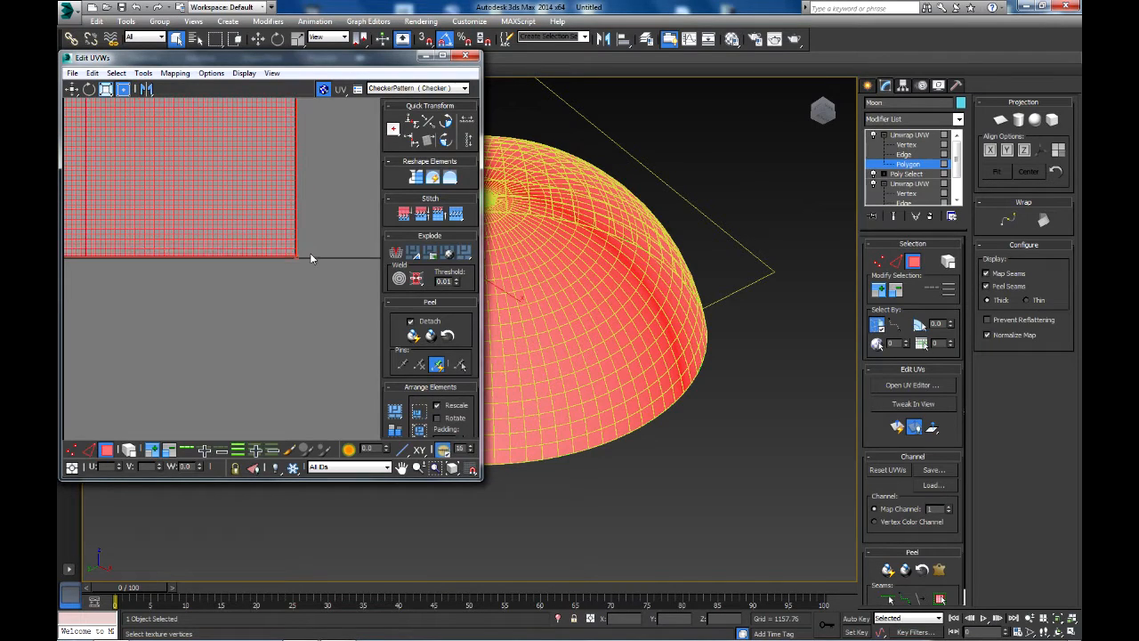
pyautogui.moveTo(221, 273); pyautogui.dragTo(211, 282)
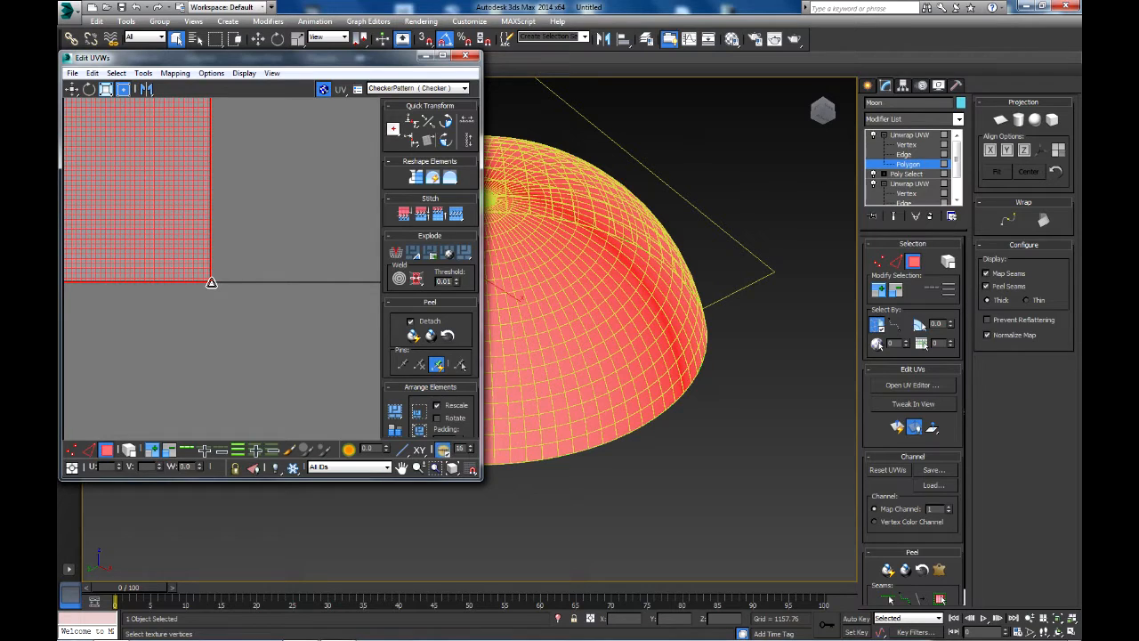
pyautogui.click(465, 56)
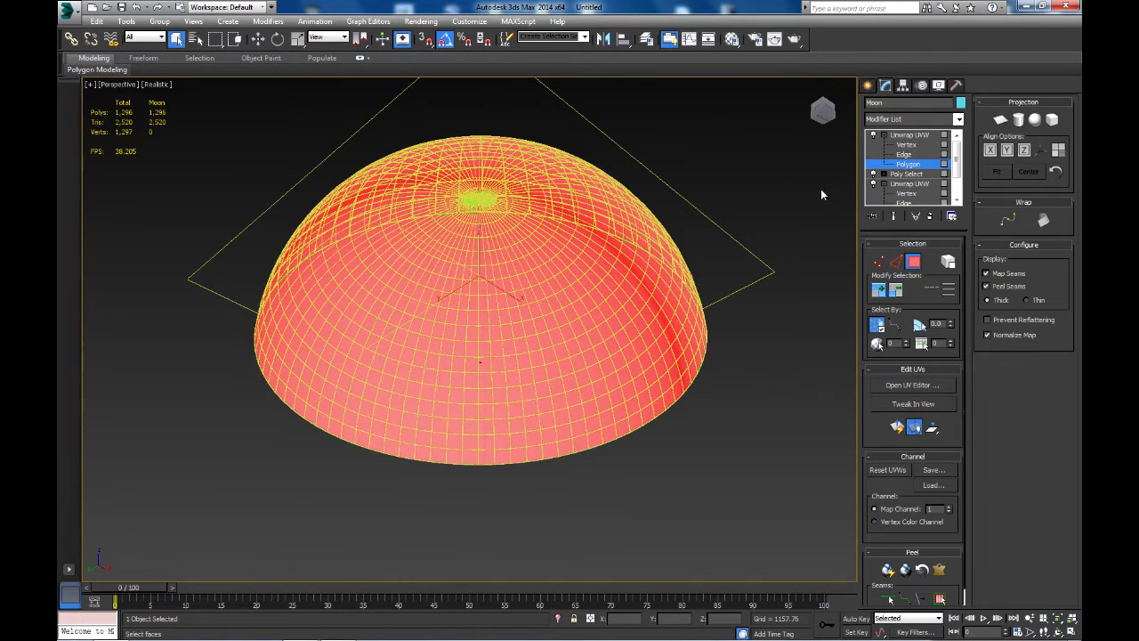
# - Add a third Unwrap UVW modifier on top of the stack and move its UVs to map channel 2
pyautogui.click(900, 134)
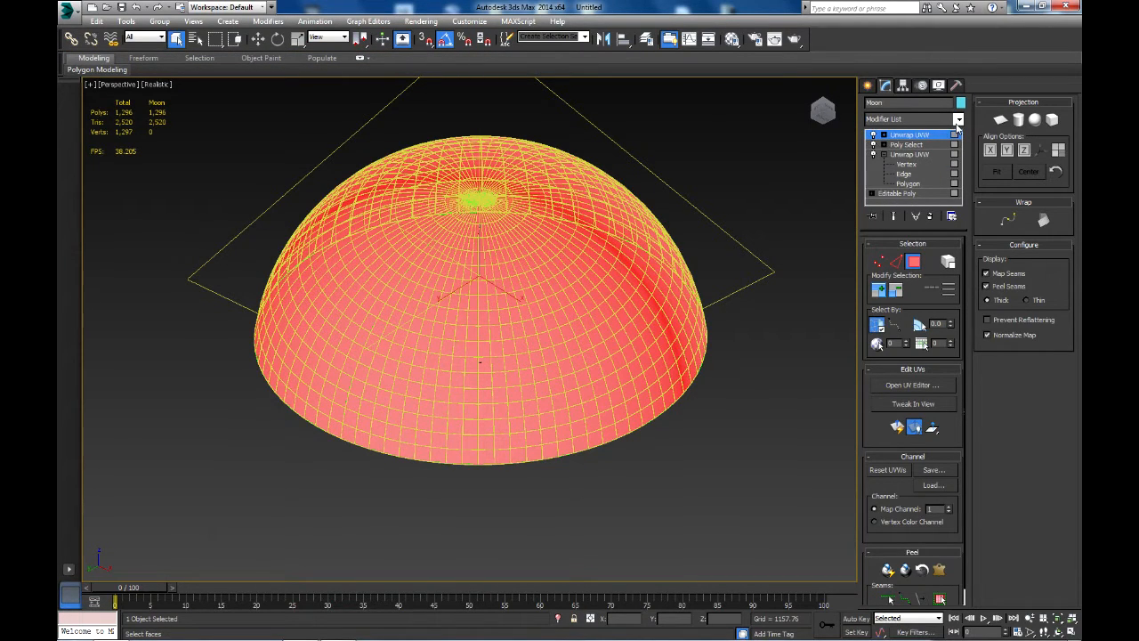
pyautogui.click(957, 119)
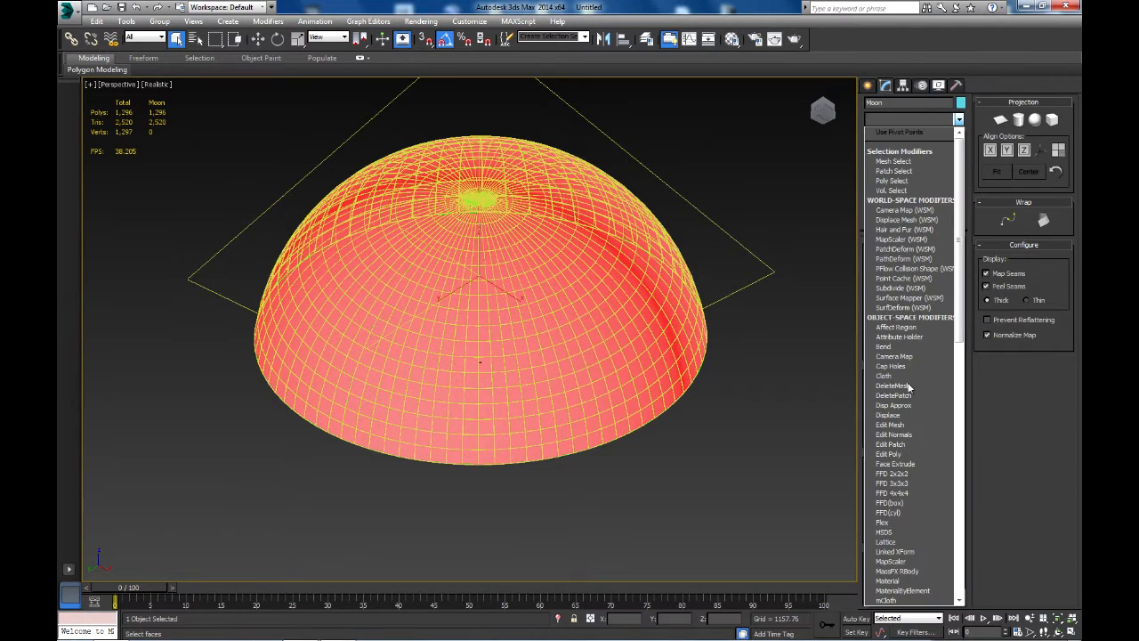
pyautogui.scroll(-10, 957, 290)
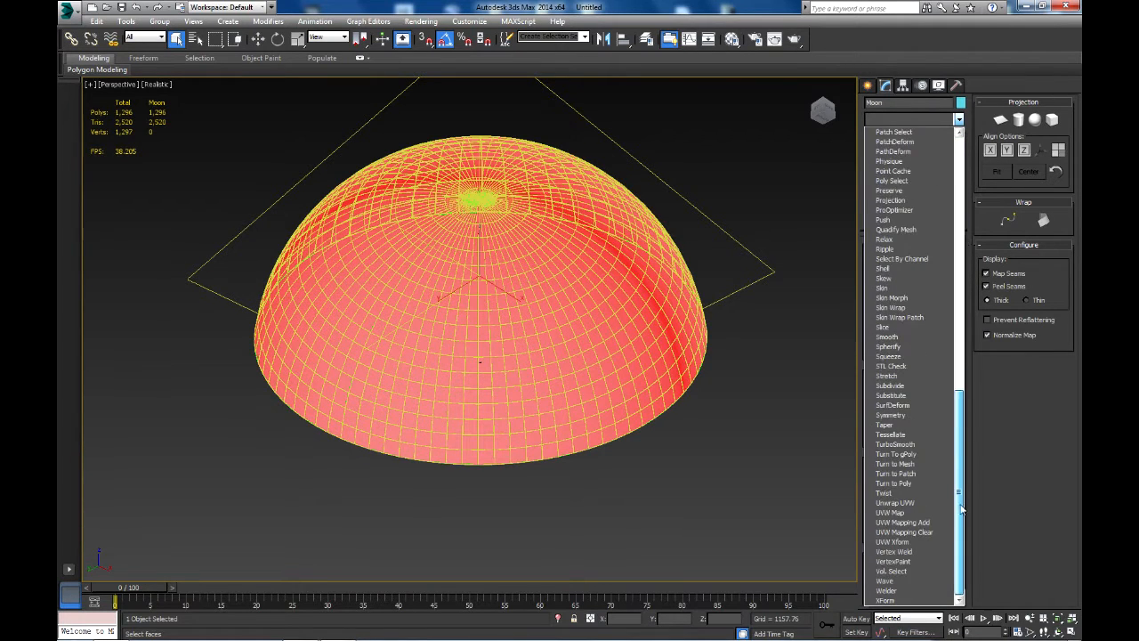
pyautogui.click(898, 503)
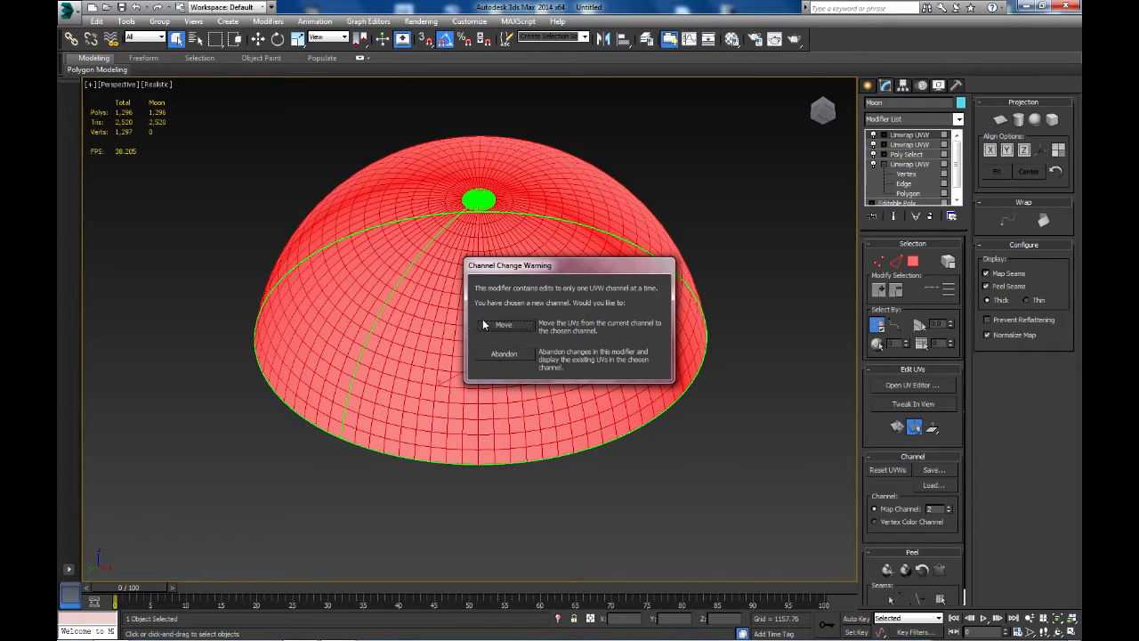
pyautogui.click(503, 325)
# - Apply a planar projection to all dome polygons on channel 2 and check the layout in the UV editor
pyautogui.click(873, 135)
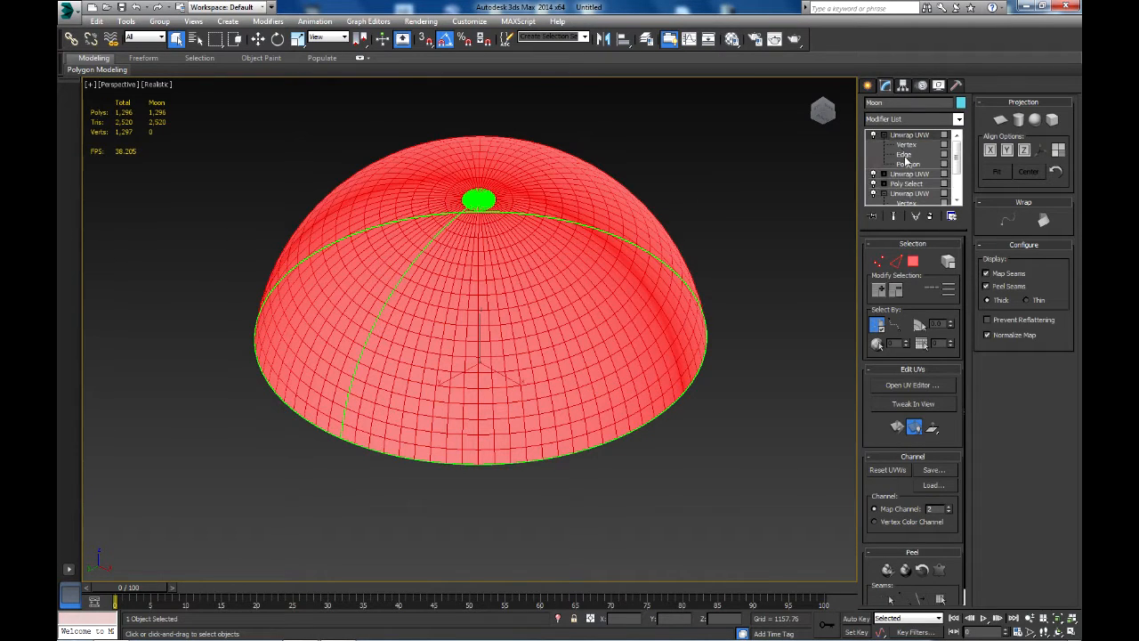
pyautogui.click(907, 165)
pyautogui.click(1001, 119)
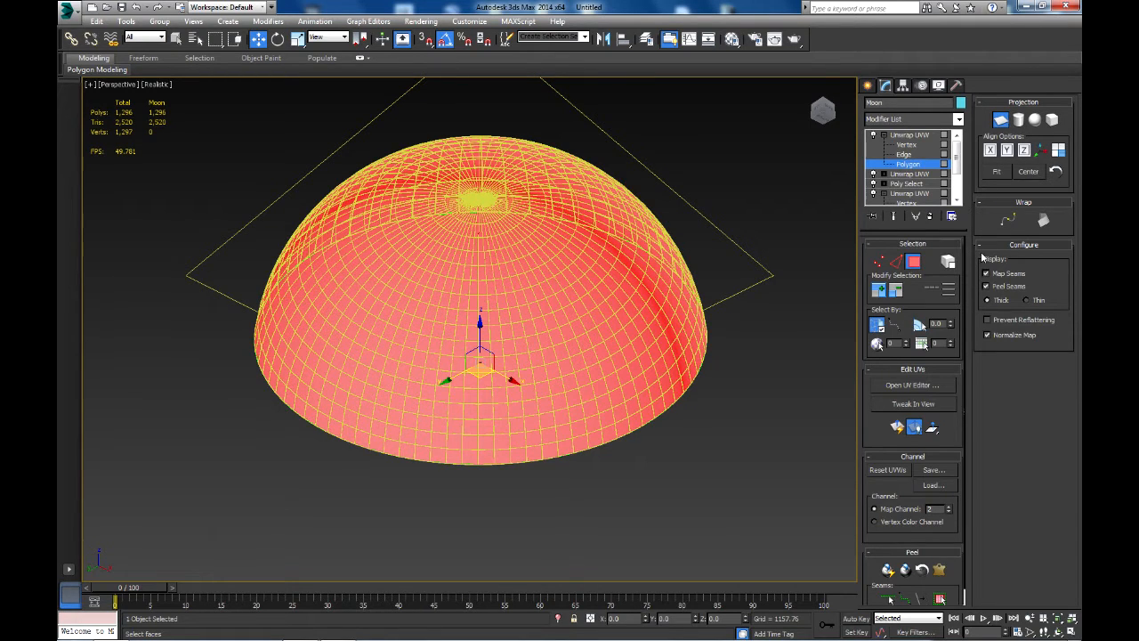
pyautogui.click(916, 385)
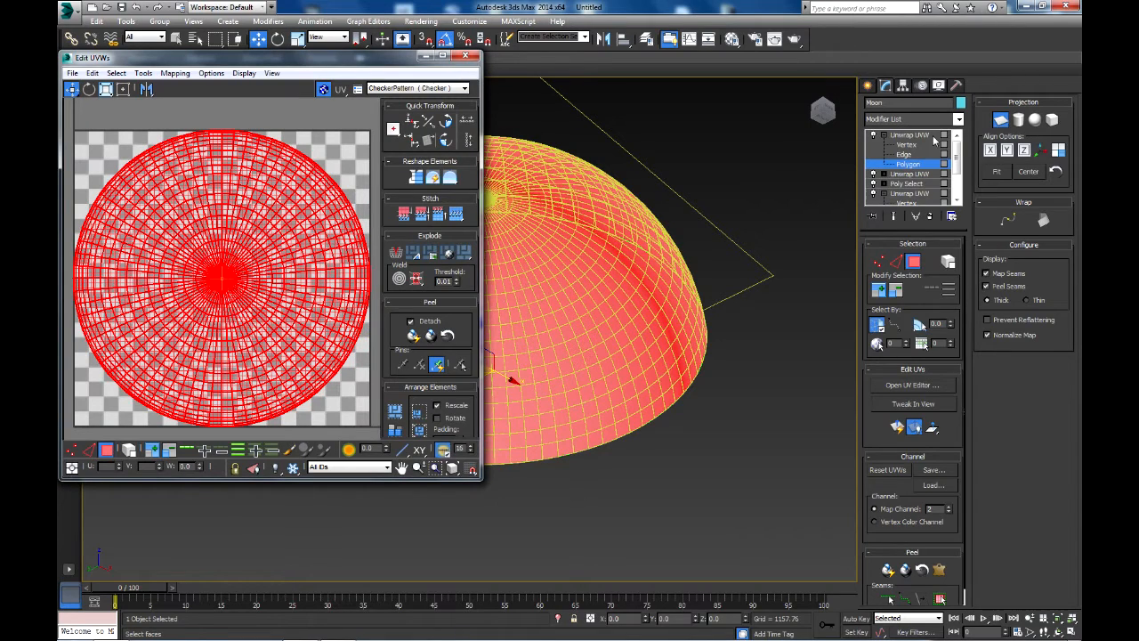
pyautogui.click(462, 57)
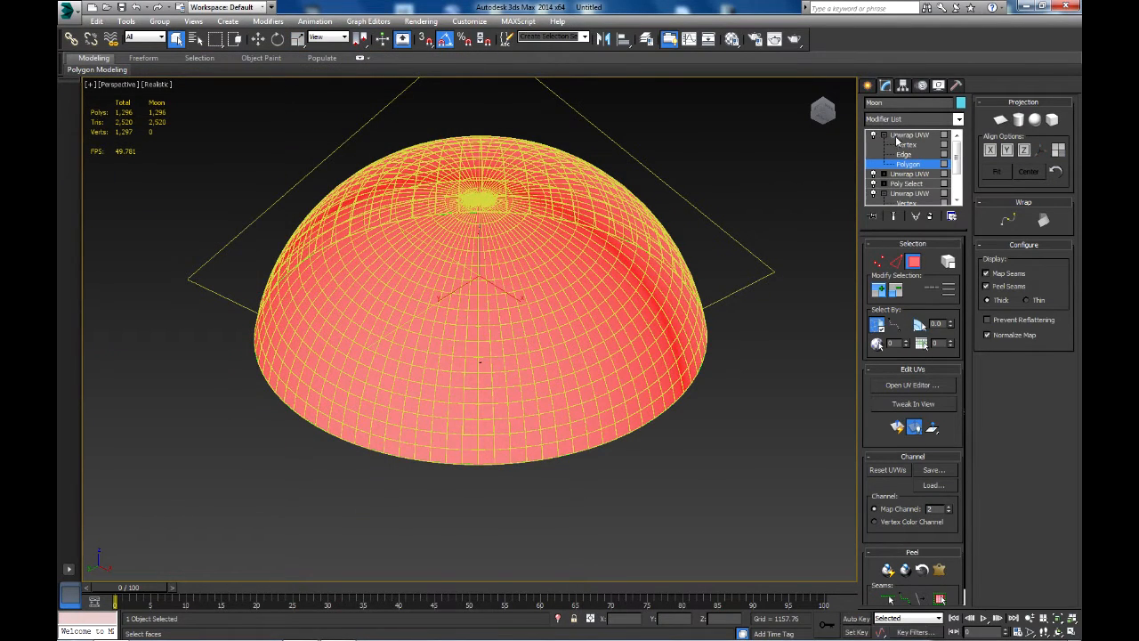
# - Add a fourth Unwrap UVW modifier to the dome and move its UVs to map channel 3
pyautogui.click(910, 134)
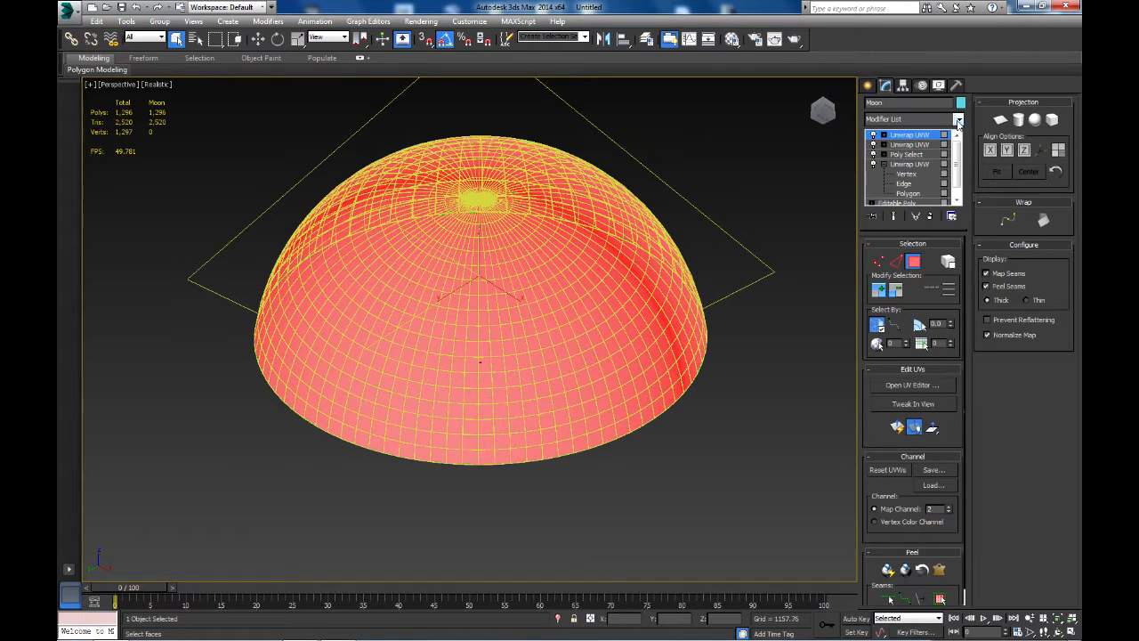
pyautogui.click(958, 121)
pyautogui.moveTo(958, 163); pyautogui.dragTo(954, 426)
pyautogui.click(895, 501)
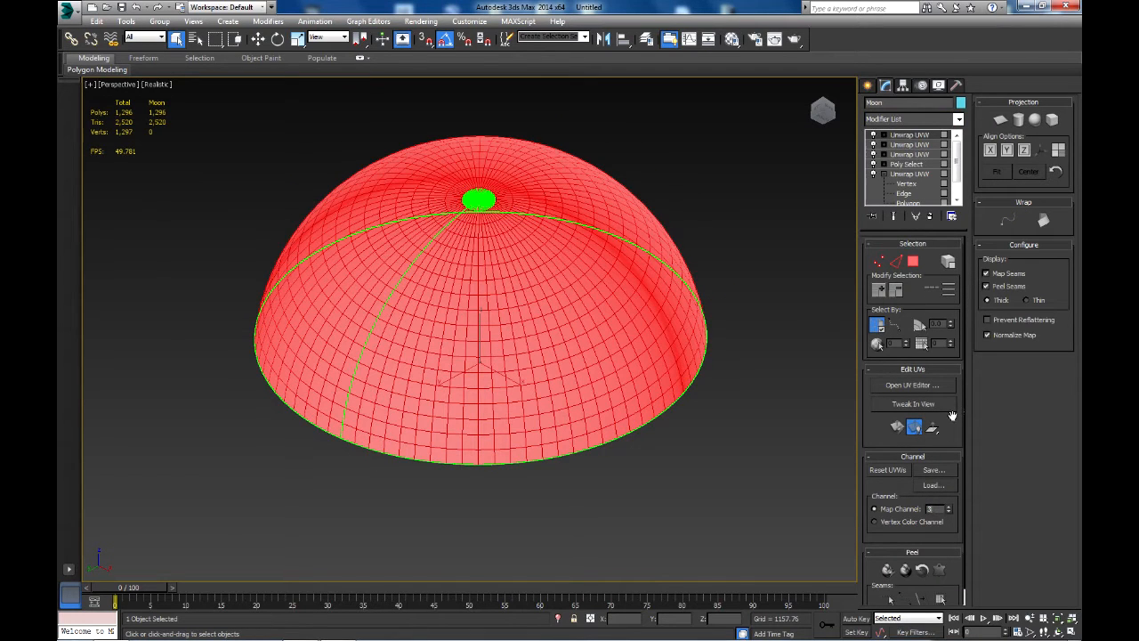
pyautogui.click(888, 386)
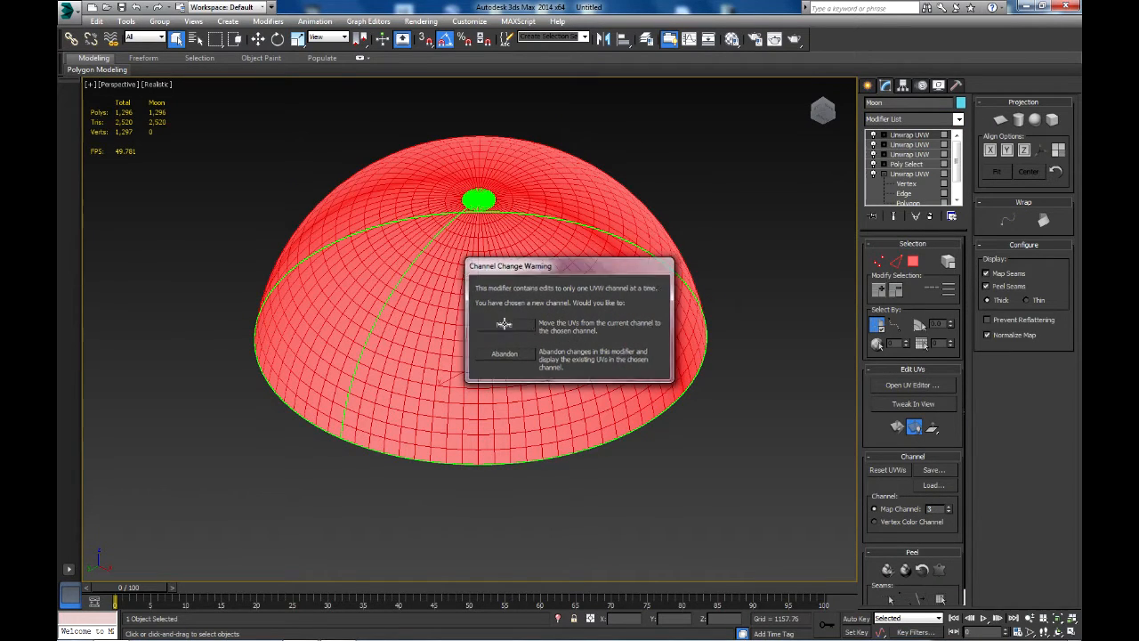
pyautogui.click(481, 324)
# - Apply a planar projection to all dome polygons on channel 3 and open the UV editor
pyautogui.click(908, 163)
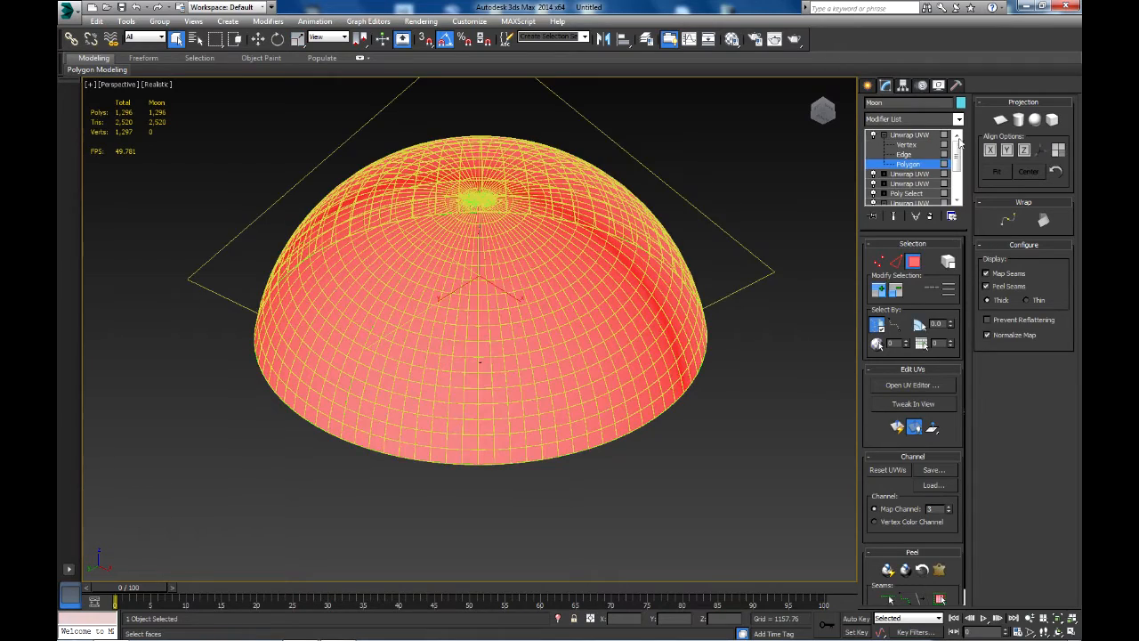
pyautogui.click(999, 122)
pyautogui.click(915, 385)
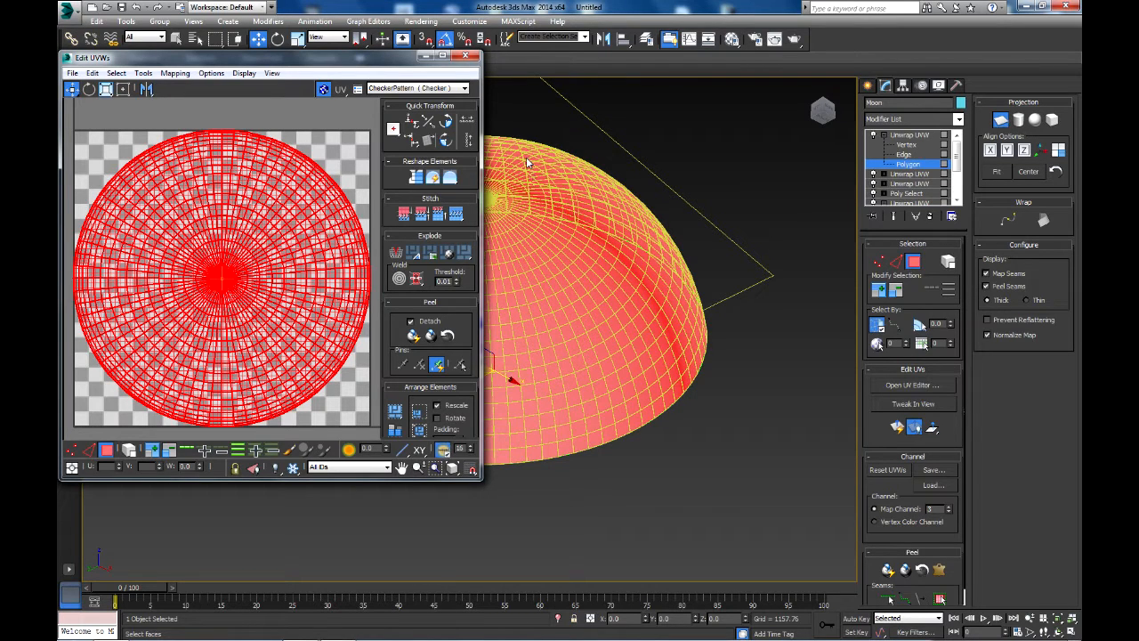
# - Try relaxing the channel 3 UVs with Relax By Polygon Angles, and undo the relaxation
pyautogui.click(822, 111)
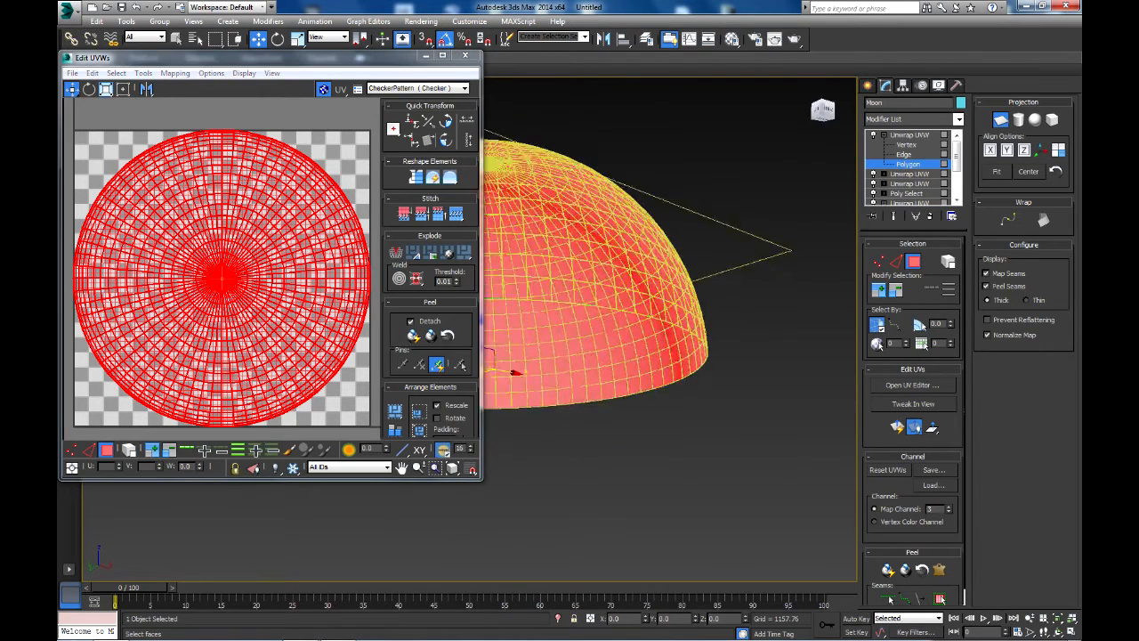
pyautogui.click(145, 73)
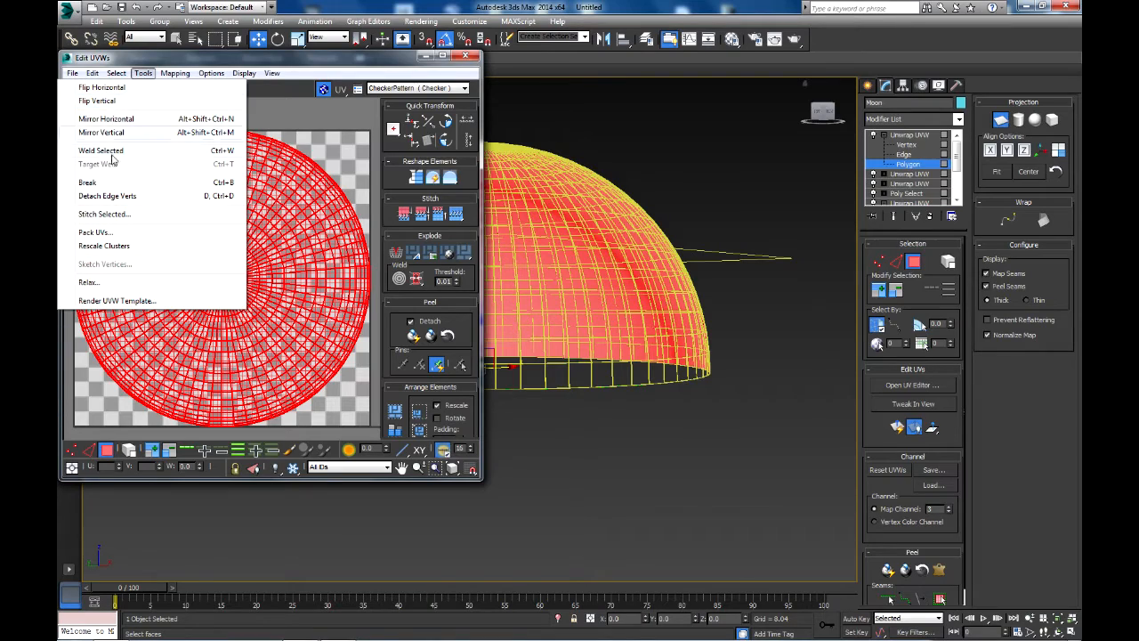
pyautogui.click(105, 283)
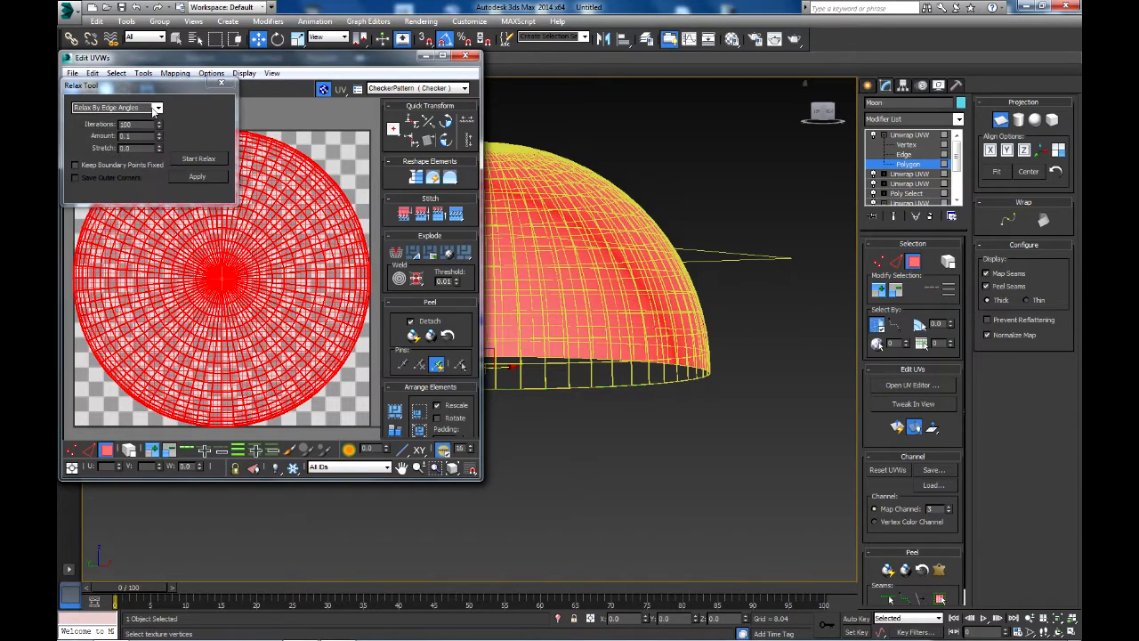
pyautogui.click(156, 107)
pyautogui.click(111, 118)
pyautogui.click(198, 158)
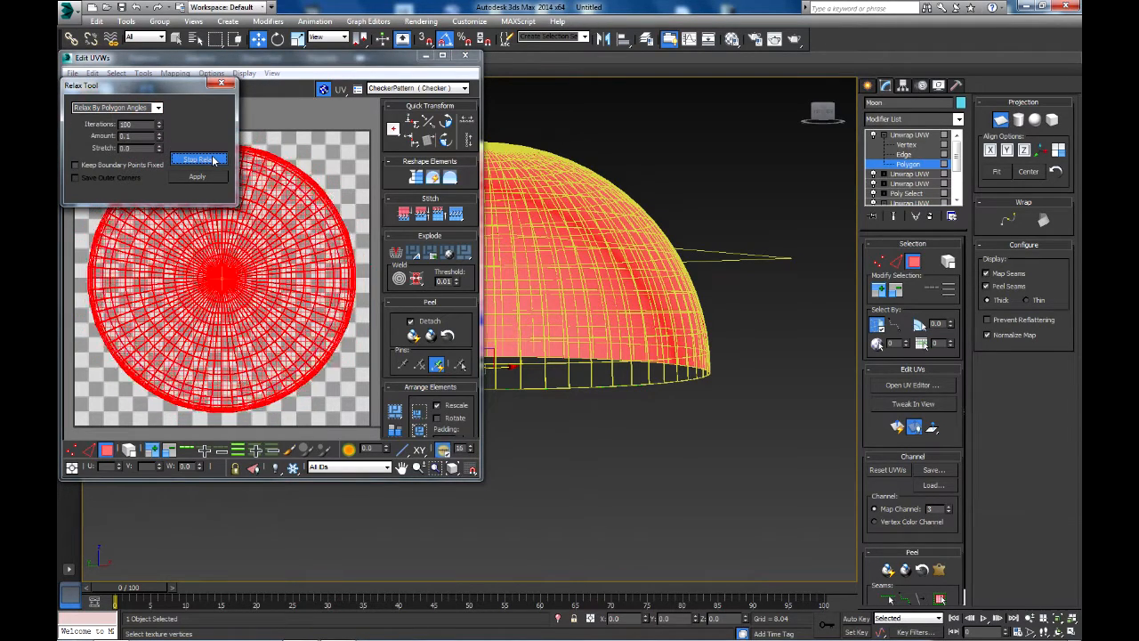
pyautogui.click(213, 161)
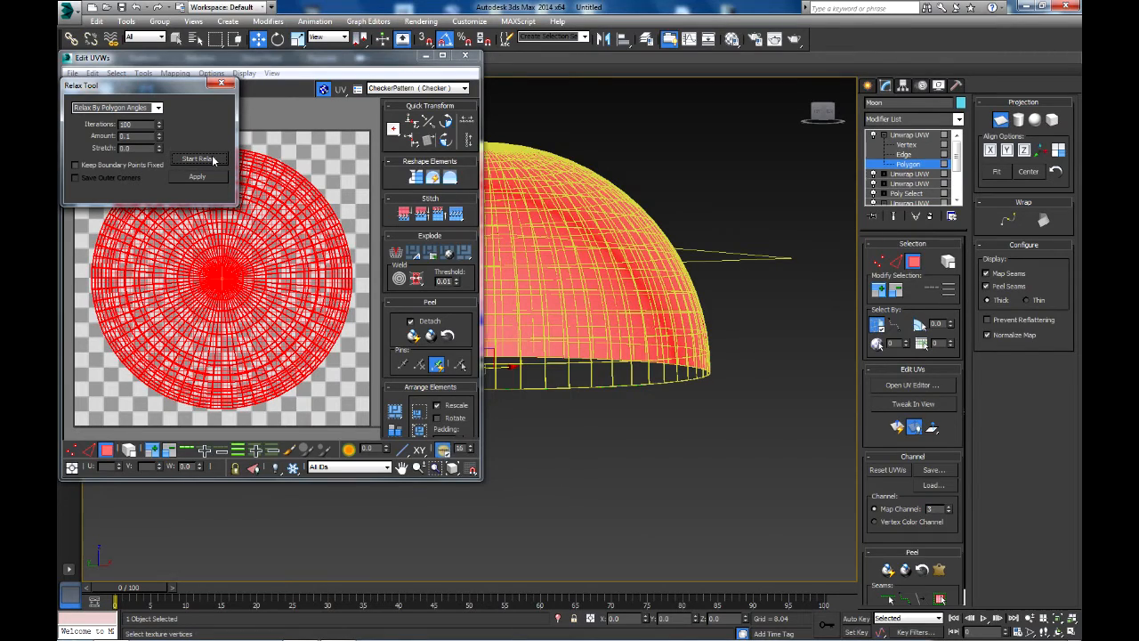
pyautogui.hotkey('ctrl', 'z')
# - Try relaxing the channel 3 UVs with Relax By Edge Angles, and undo the relaxation
pyautogui.click(157, 107)
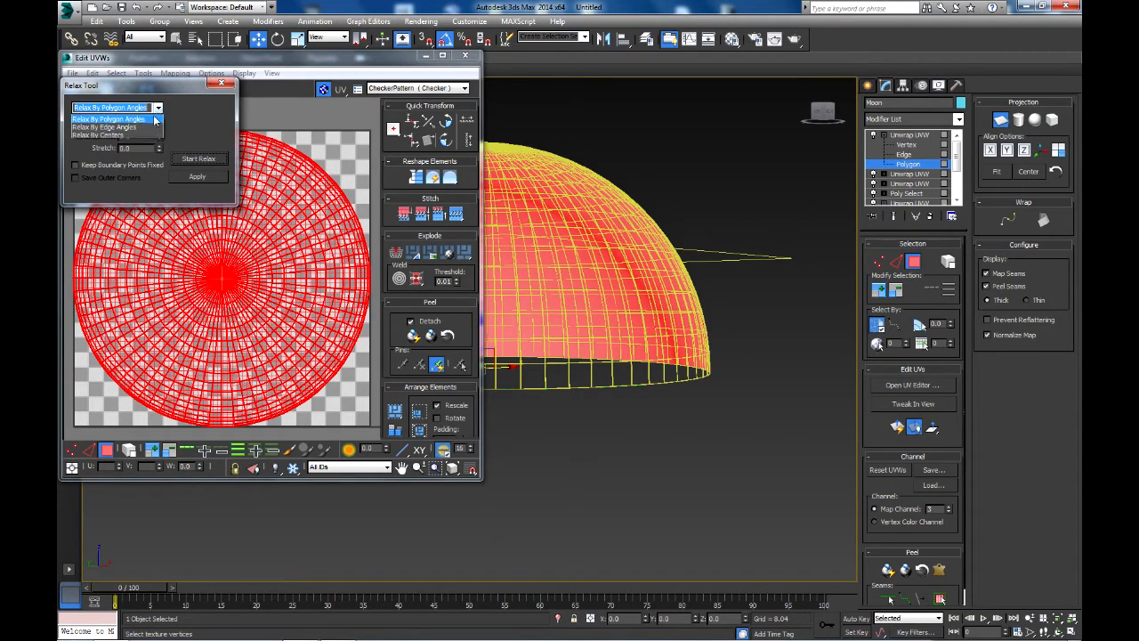
pyautogui.click(145, 127)
pyautogui.click(198, 159)
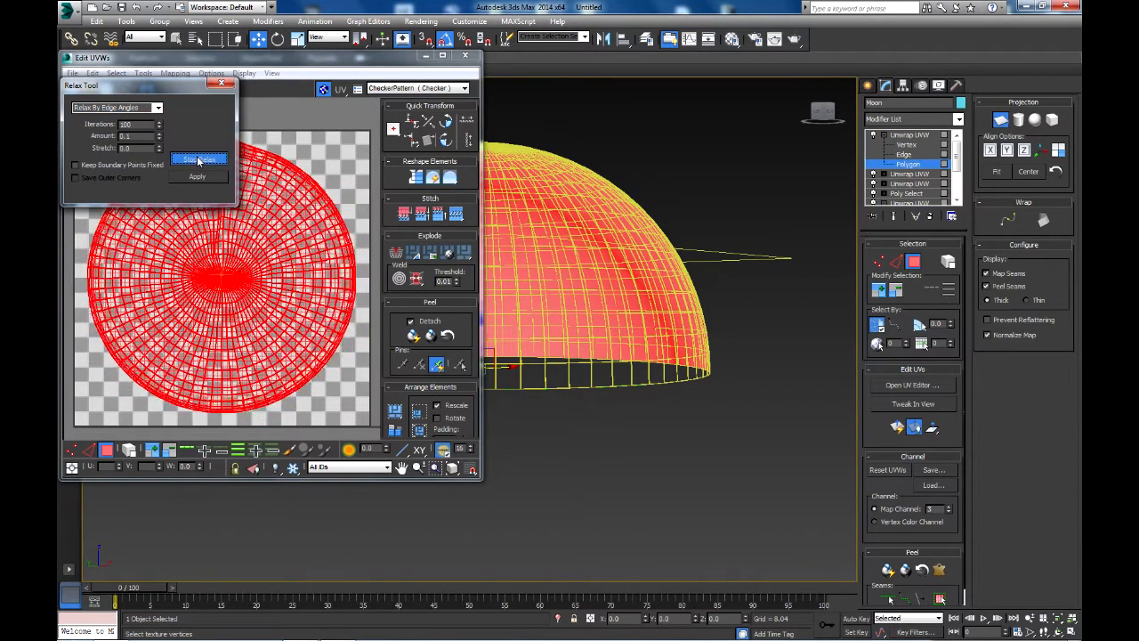
pyautogui.click(200, 159)
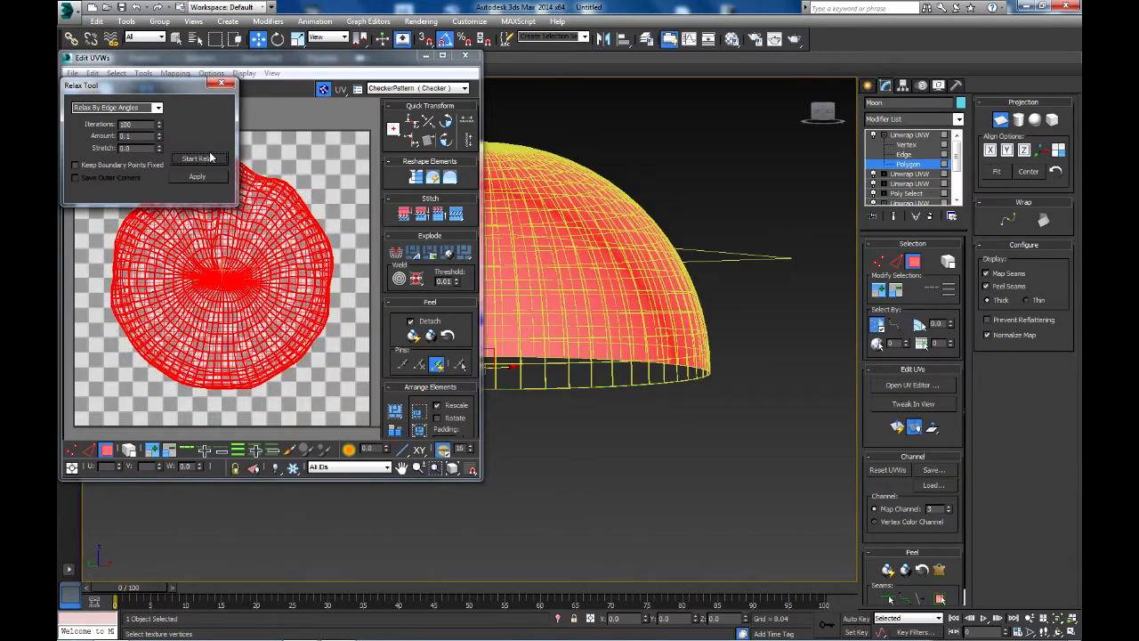
pyautogui.hotkey('ctrl', 'z')
pyautogui.click(157, 107)
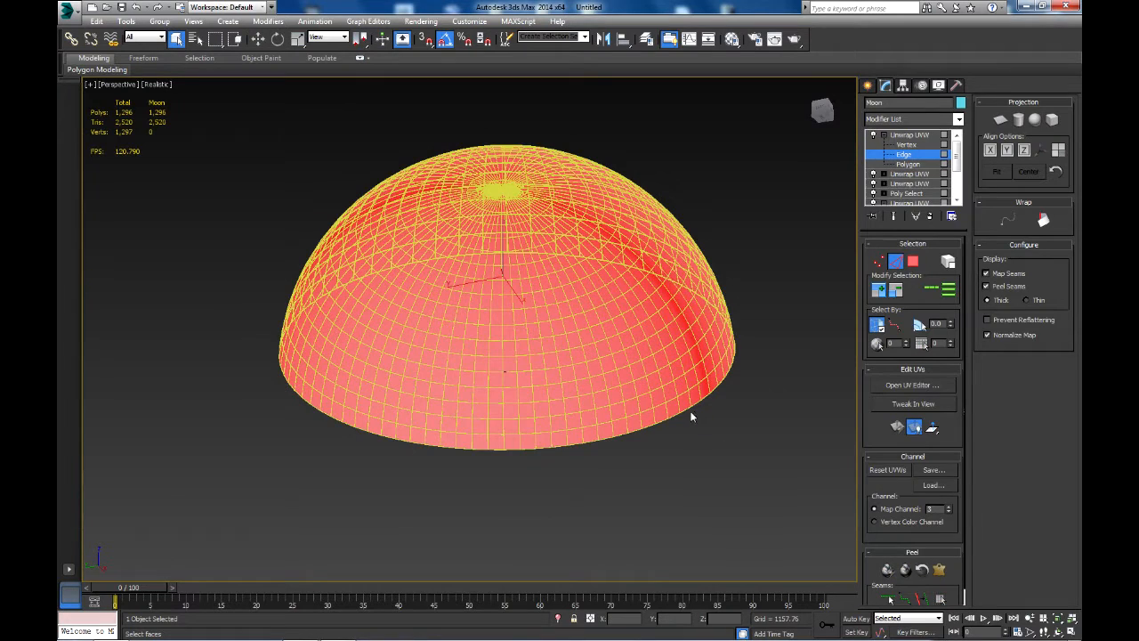
# - Select the edge loop around the dome's open bottom rim and convert it to pelt seams
pyautogui.doubleClick(685, 409)
pyautogui.click(927, 290)
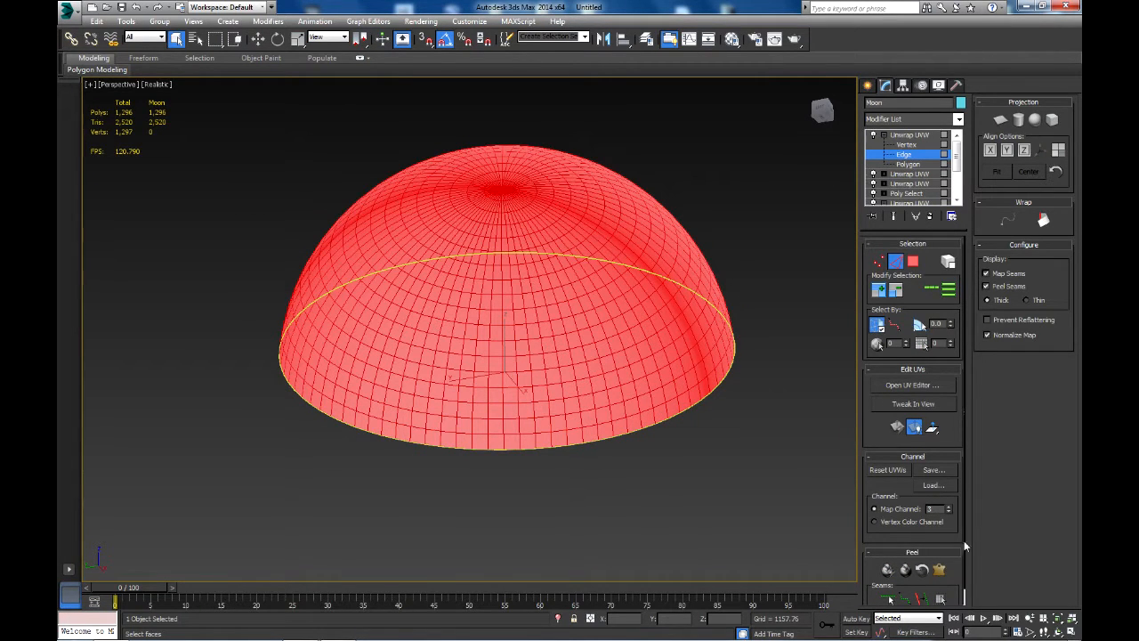
pyautogui.click(921, 600)
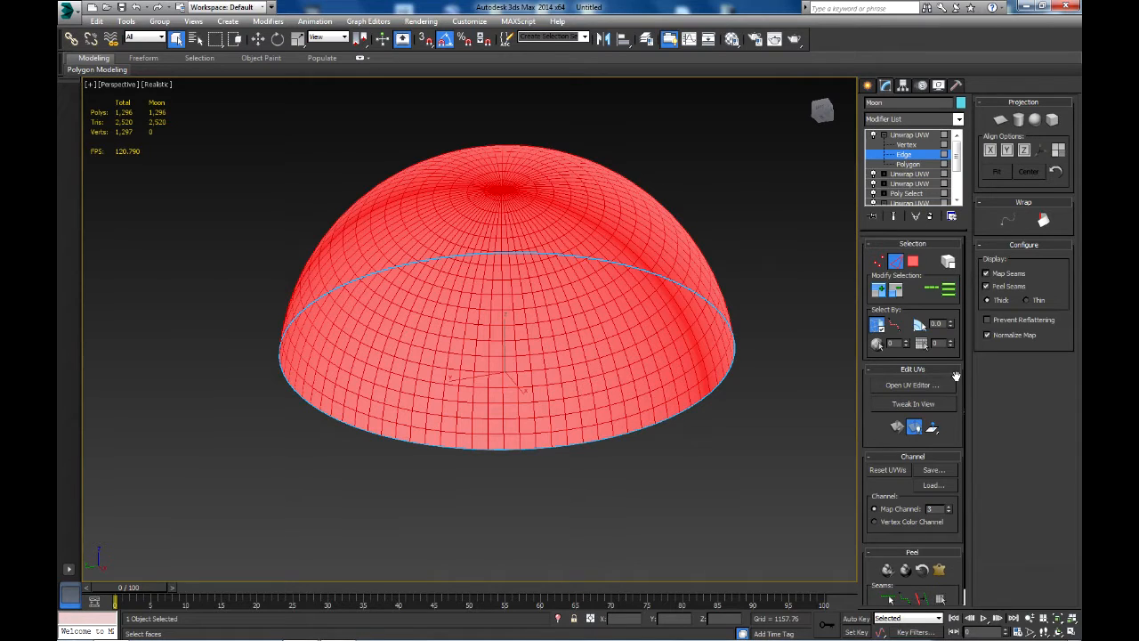
# - Expand a polygon selection to the seams to cover the whole dome, and pelt-map it, committing the result
pyautogui.scroll(-1, 962, 329)
pyautogui.click(908, 164)
pyautogui.click(595, 332)
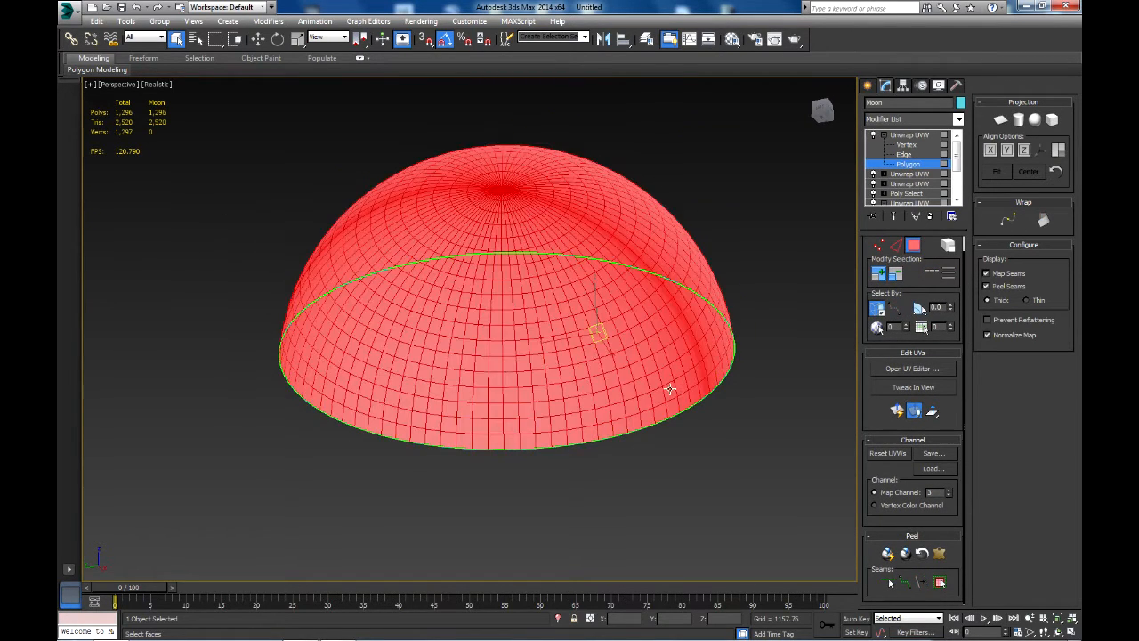
pyautogui.click(940, 583)
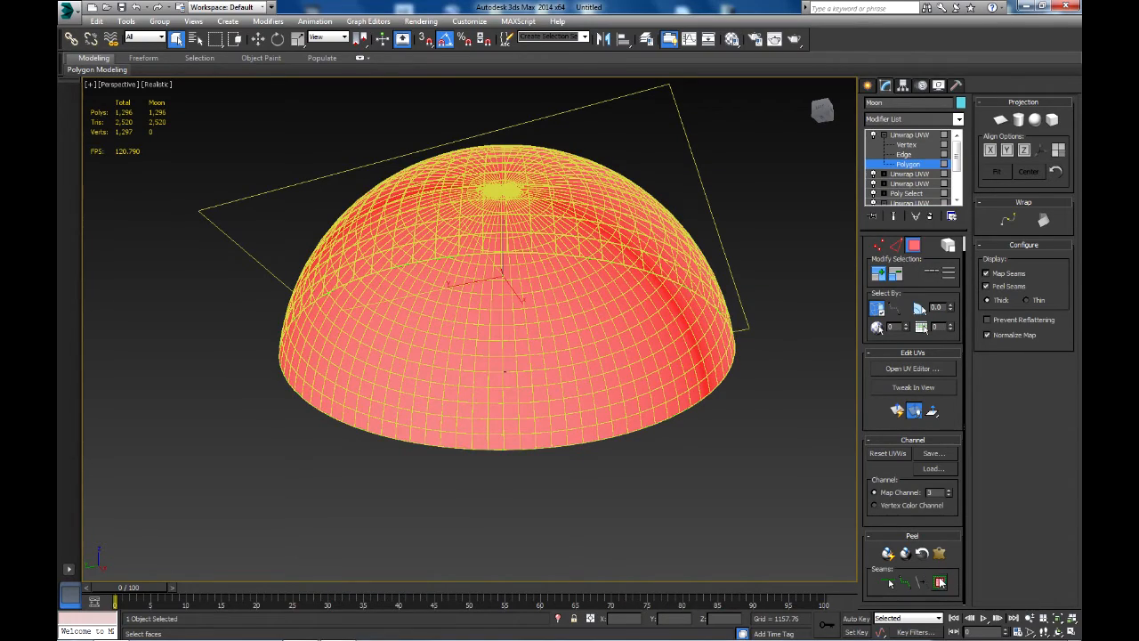
pyautogui.click(939, 553)
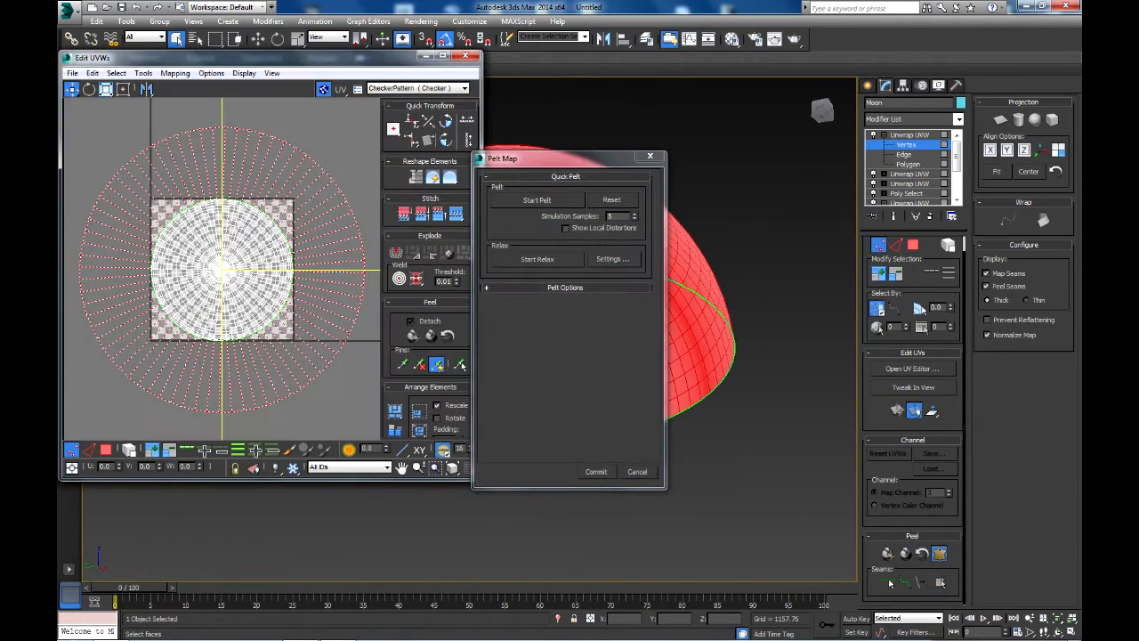
pyautogui.click(531, 202)
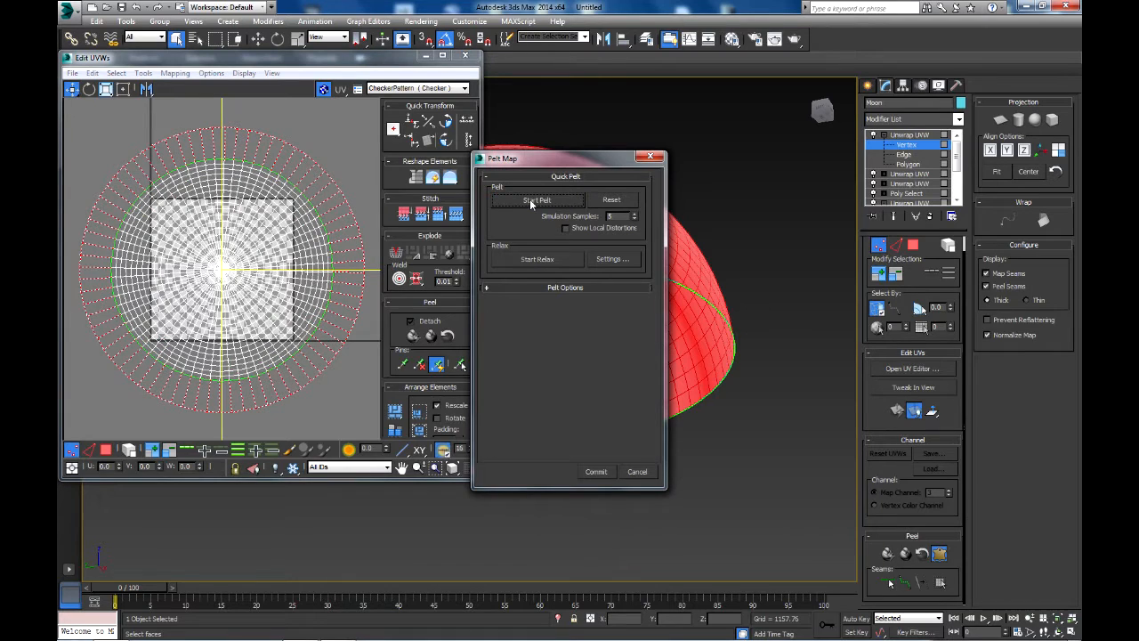
pyautogui.click(596, 473)
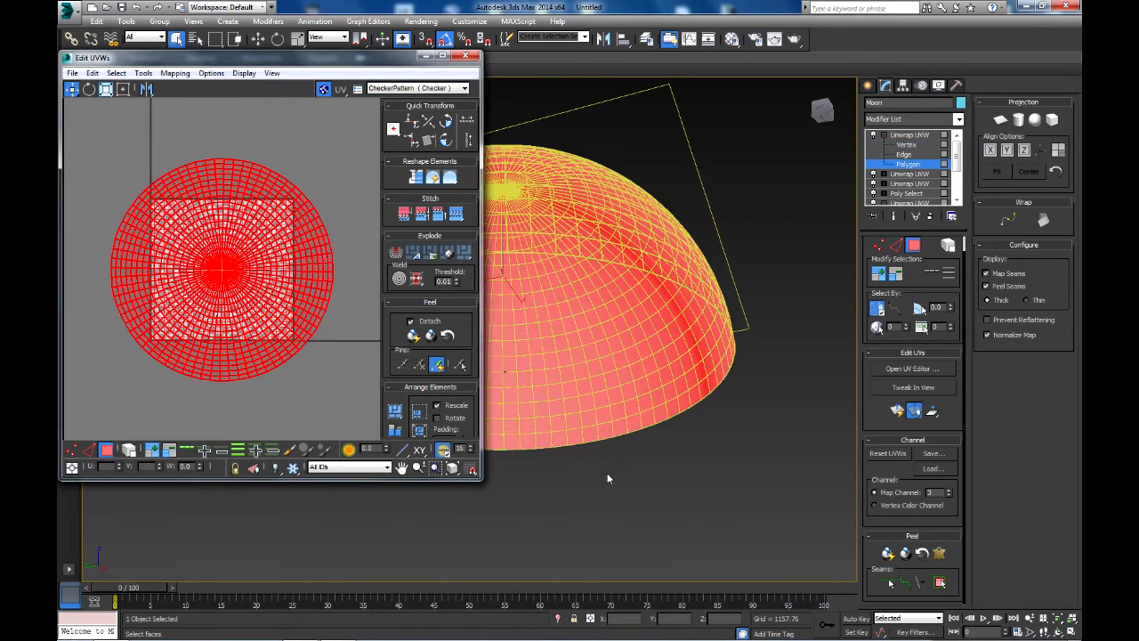
# - Pack the channel 3 dome UVs into the texture square with Recursive Packing and 0.01 padding, and close the UV editor
pyautogui.click(145, 73)
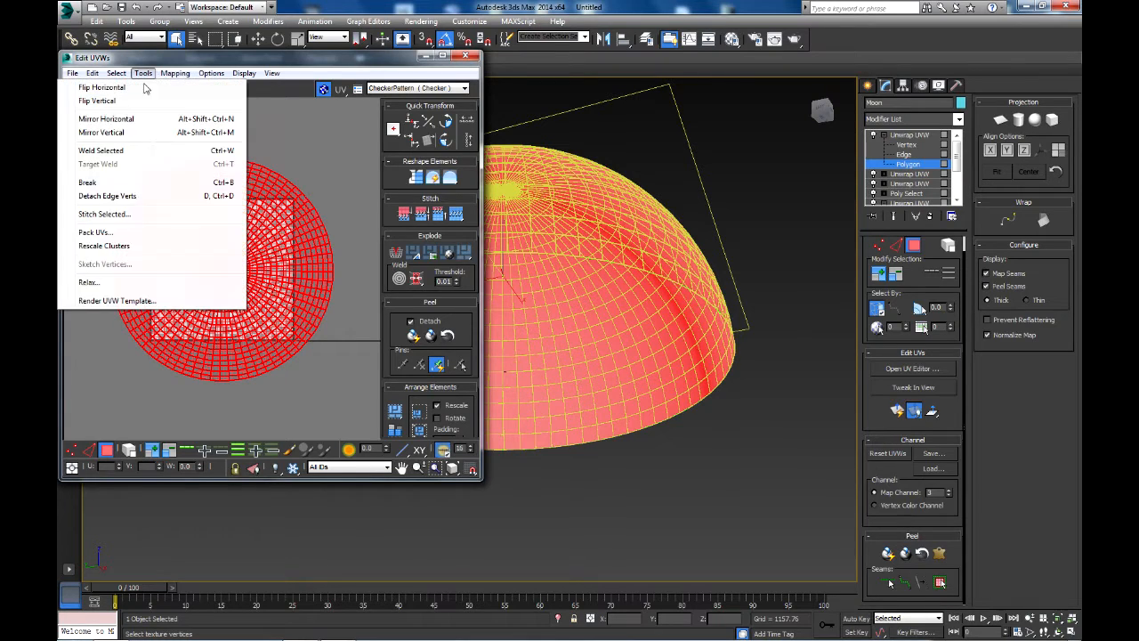
pyautogui.click(125, 235)
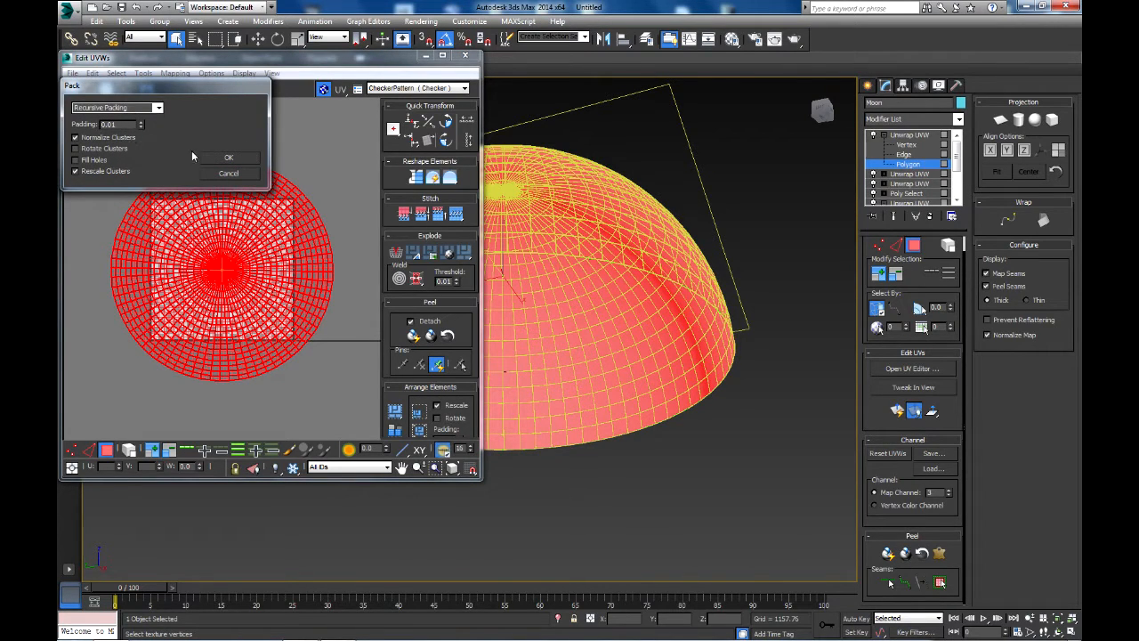
pyautogui.click(229, 158)
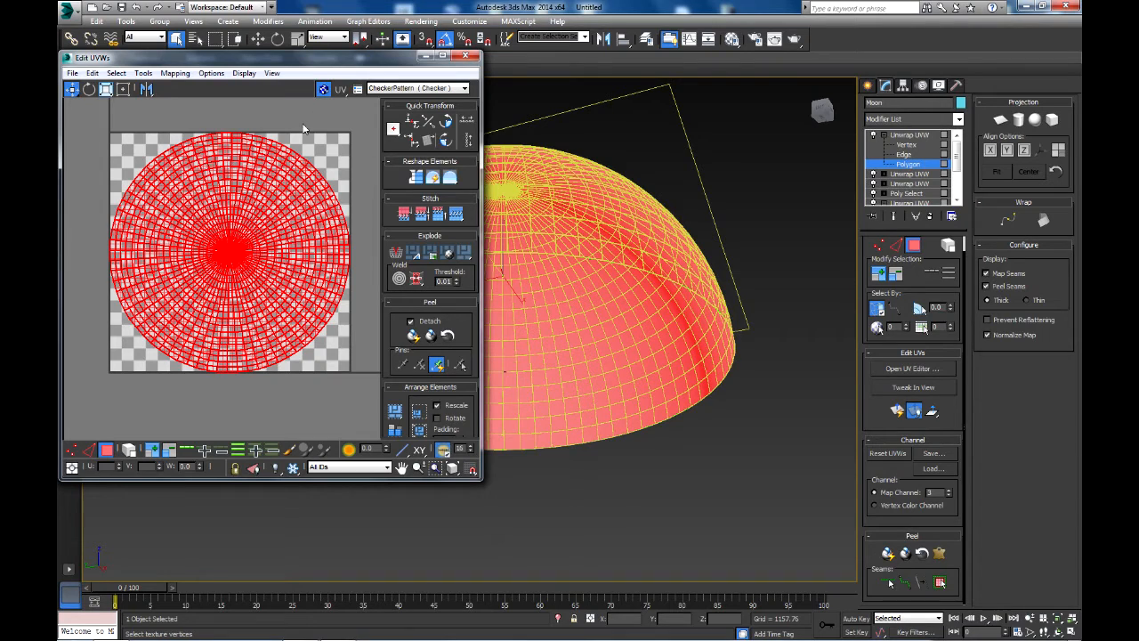
pyautogui.click(464, 57)
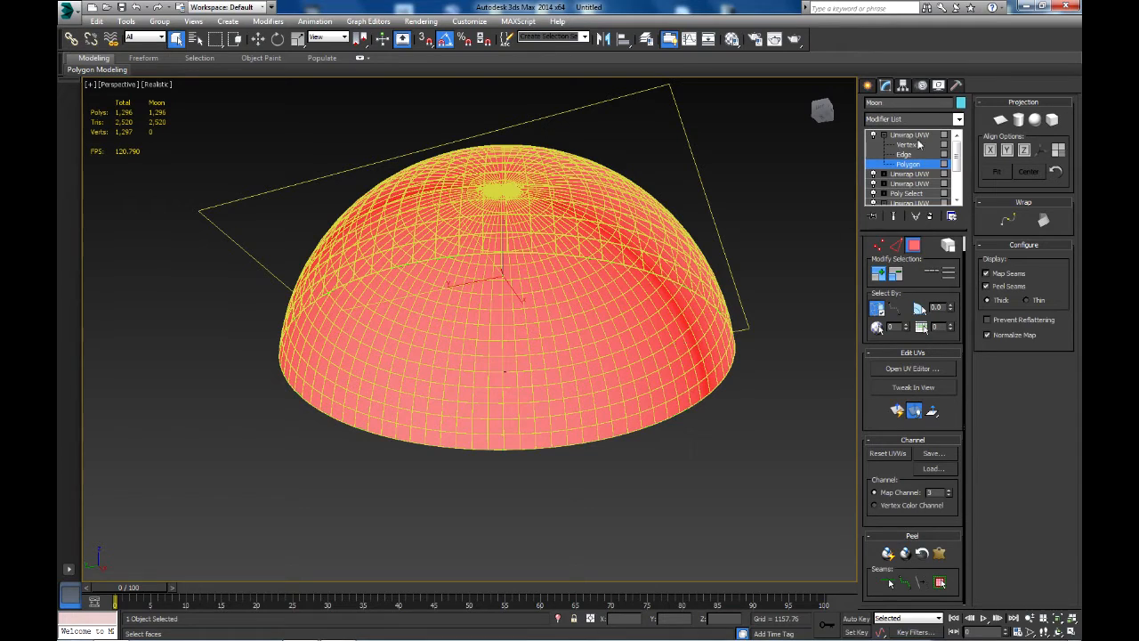
# - Collapse the Moon dome's whole stack of Unwrap UVW and Poly Select modifiers into the base mesh
pyautogui.click(888, 135)
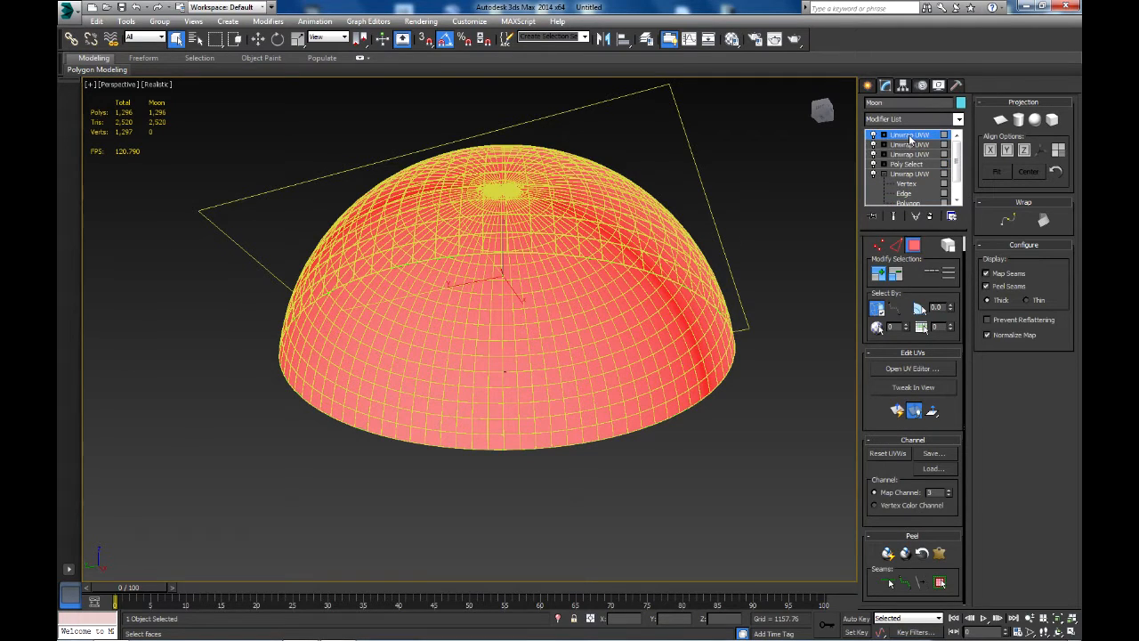
pyautogui.click(881, 176)
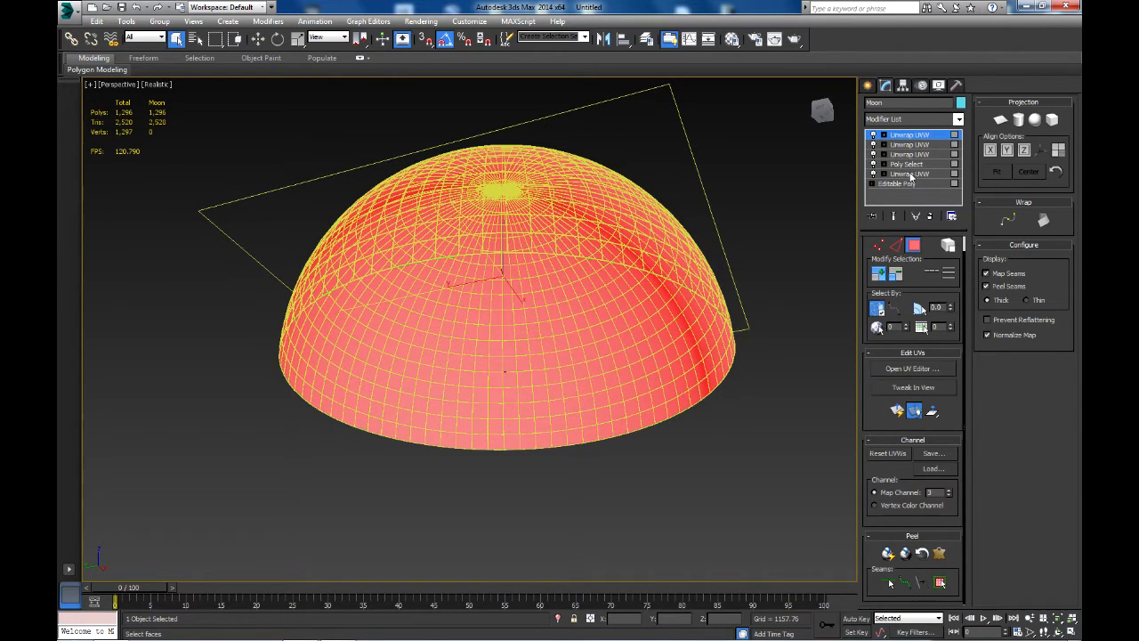
pyautogui.rightClick(929, 140)
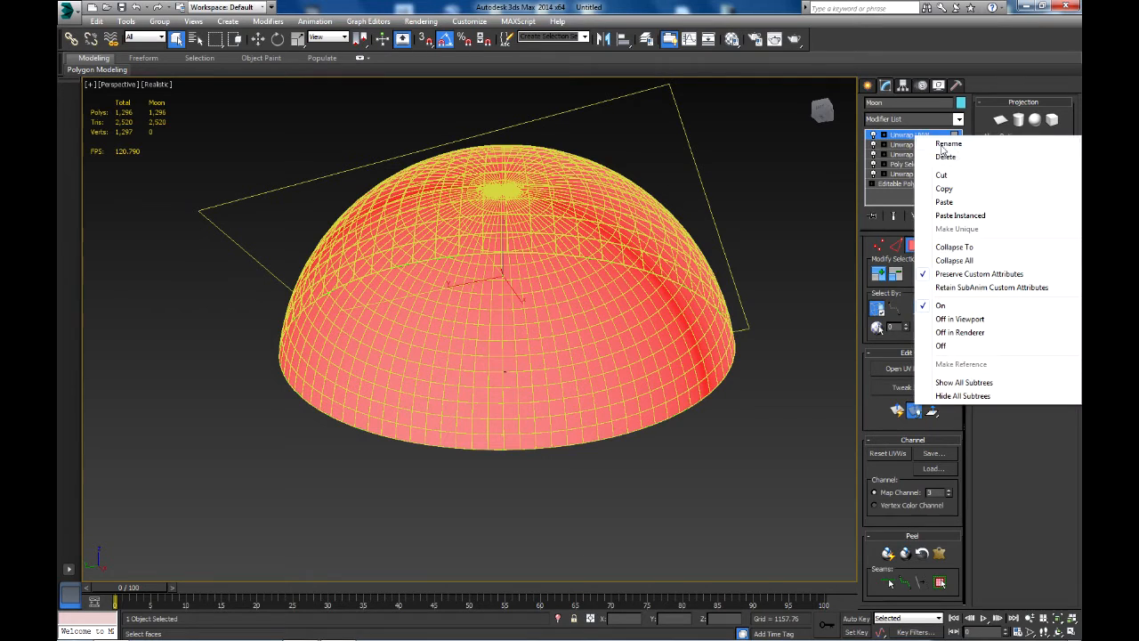
pyautogui.click(948, 246)
pyautogui.click(867, 85)
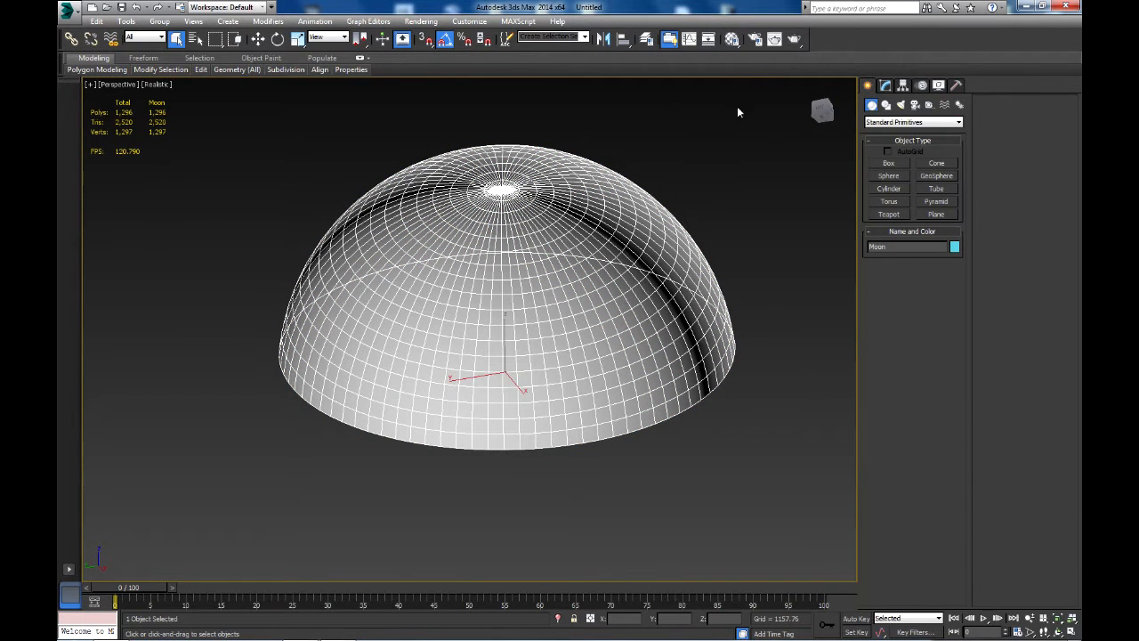
pyautogui.click(257, 39)
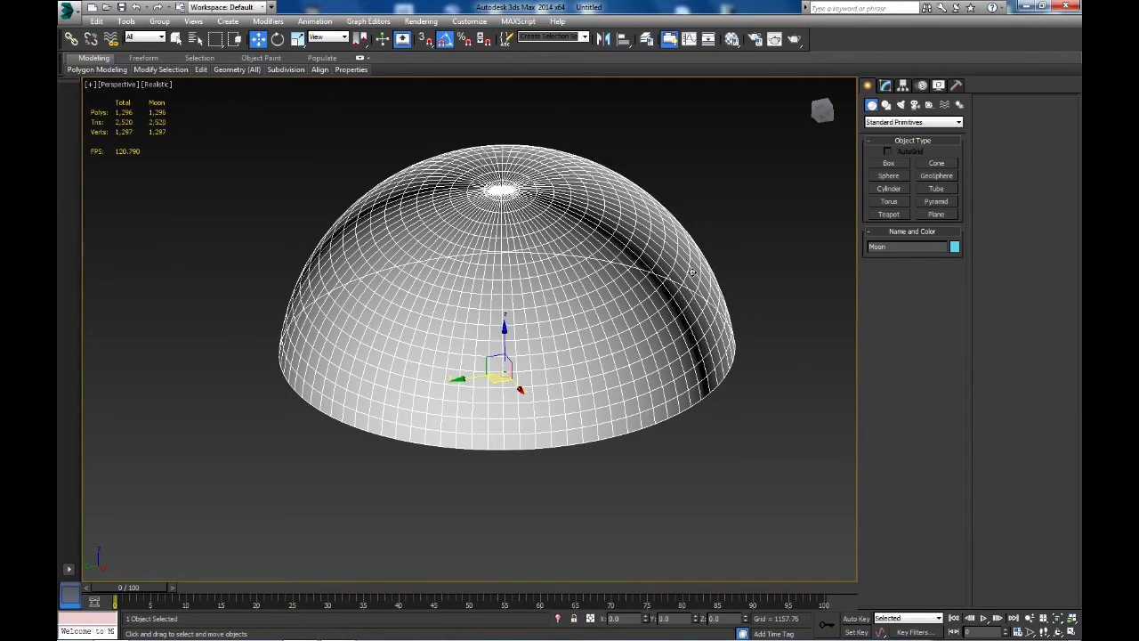
pyautogui.scroll(3, 698, 273)
pyautogui.scroll(-3, 711, 276)
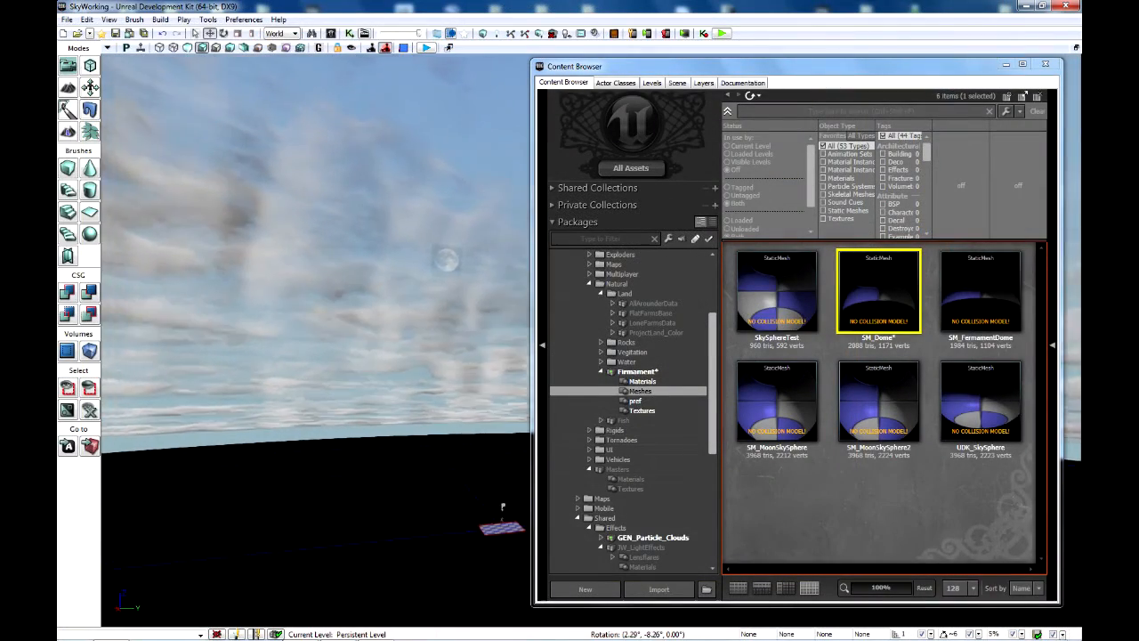
# - Switch to UDK, clear the Content Browser away and examine the moon in the sky from several camera angles
pyautogui.moveTo(406, 527)
pyautogui.mouseDown(button='right')
pyautogui.moveTo(432, 510)
pyautogui.moveTo(410, 511)
pyautogui.mouseUp(button='right')
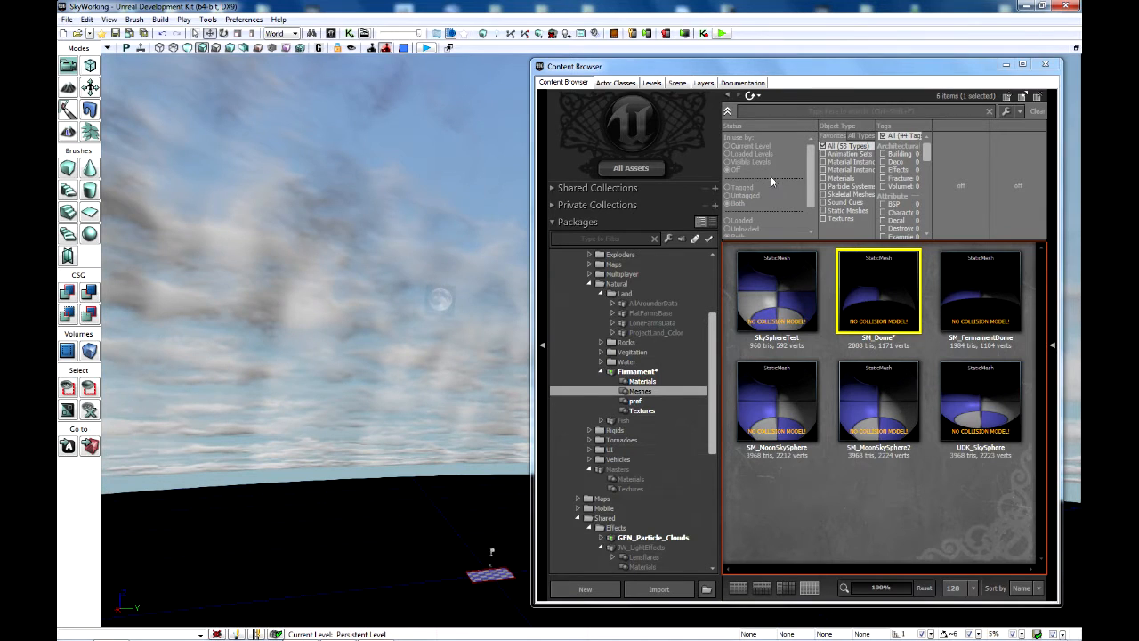
pyautogui.click(1045, 66)
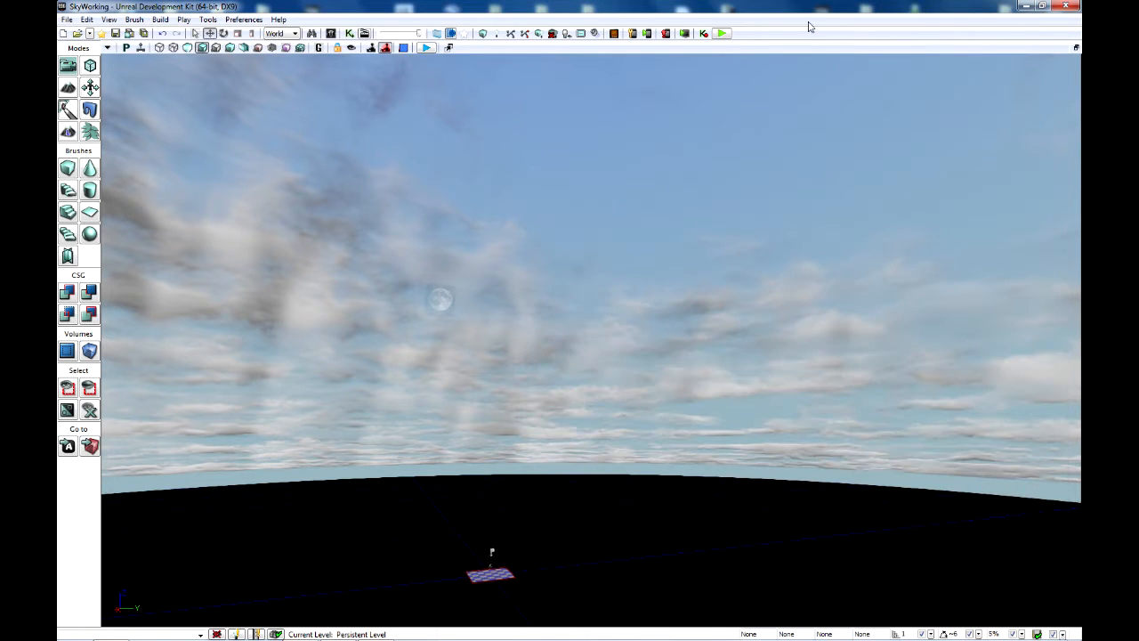
pyautogui.click(721, 34)
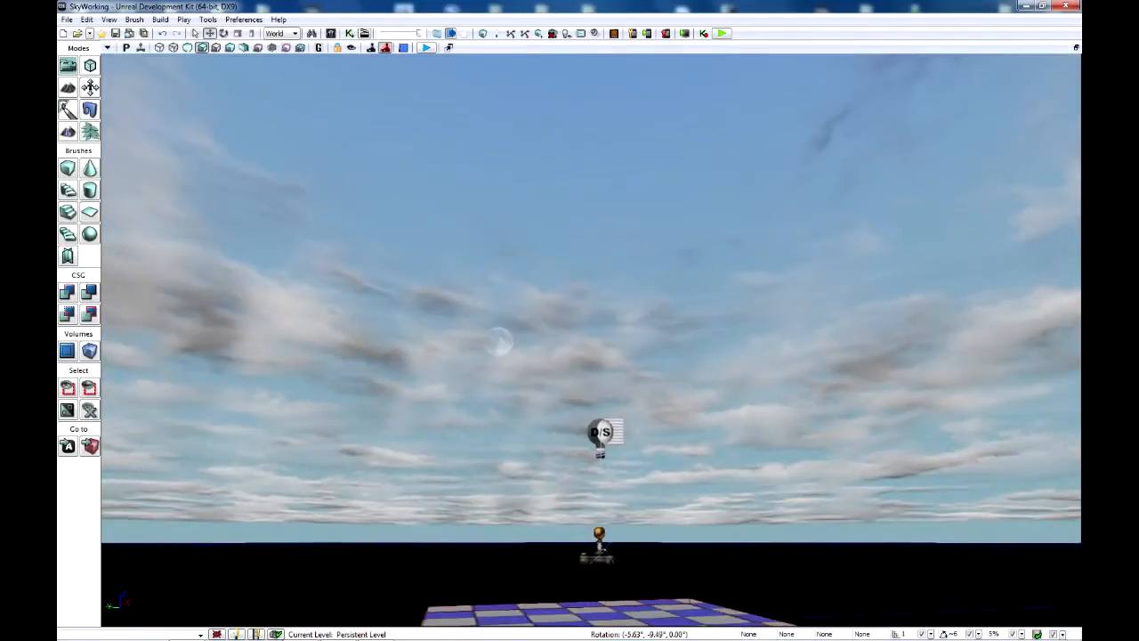
pyautogui.moveTo(590, 339); pyautogui.dragTo(566, 339, button='right')
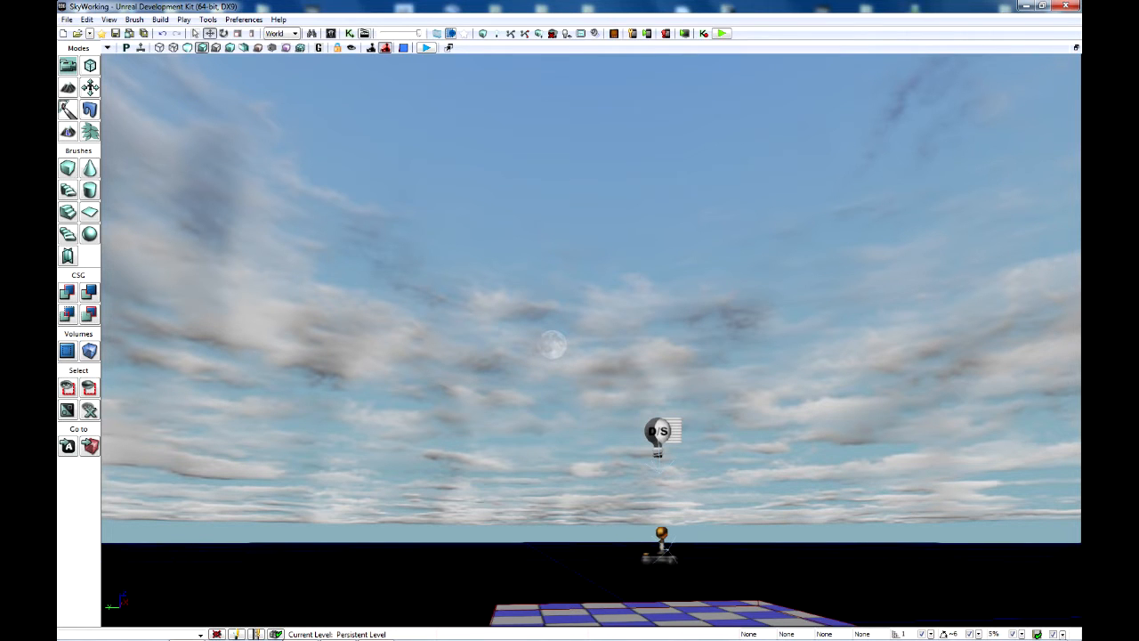
pyautogui.moveTo(591, 340); pyautogui.dragTo(584, 511, button='right')
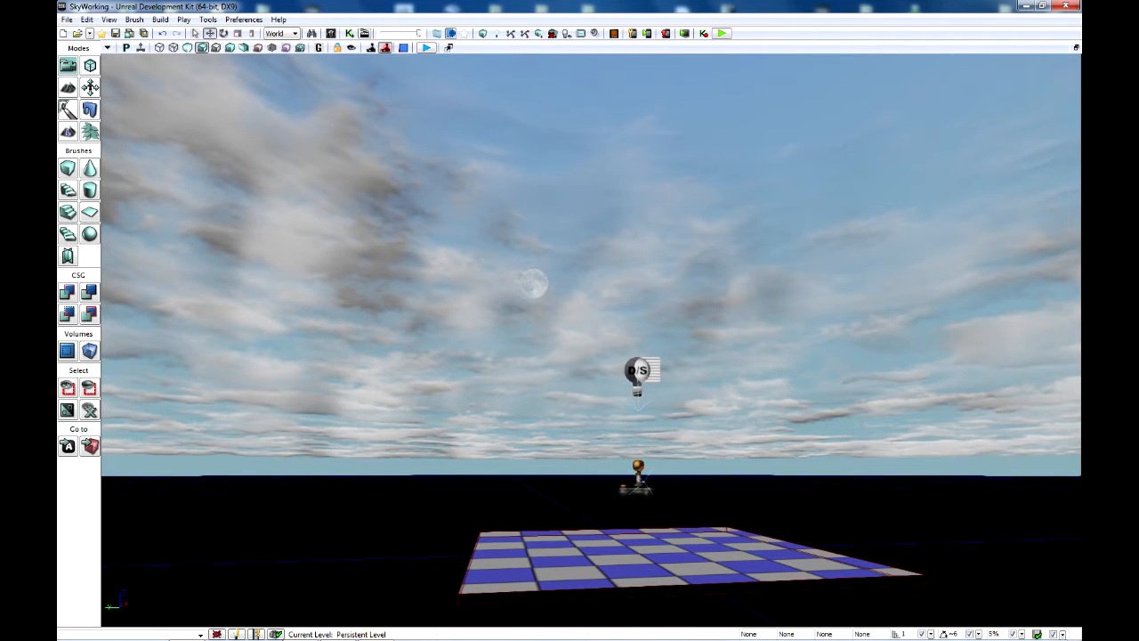
# - Open the SM_Dome static mesh for inspection and turn on its UV overlay
pyautogui.click(348, 33)
pyautogui.doubleClick(881, 280)
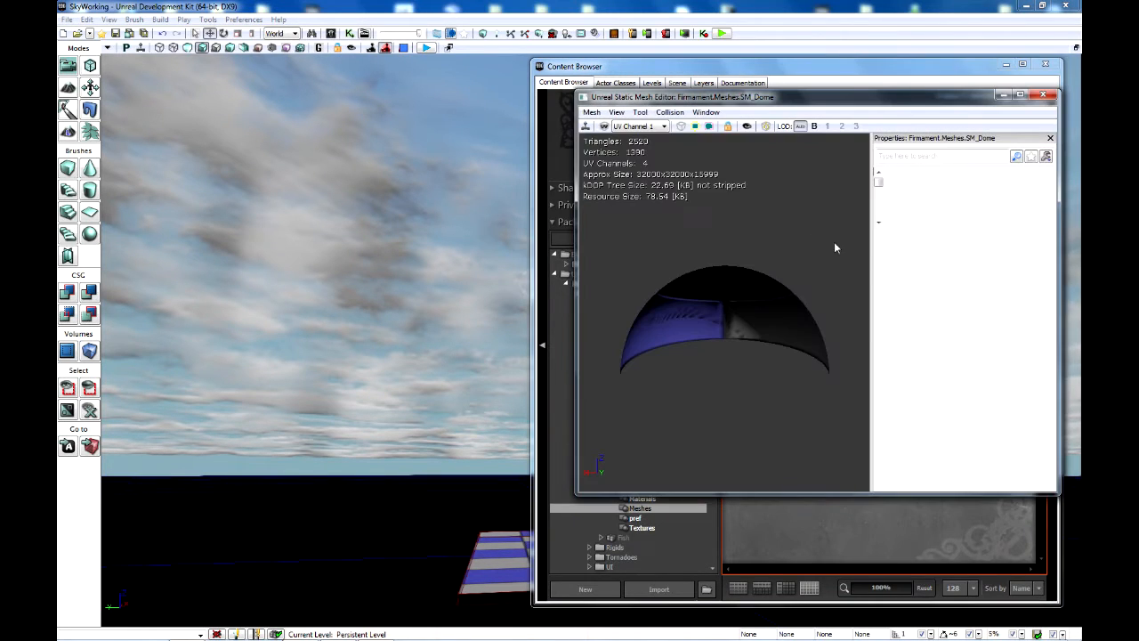
pyautogui.click(616, 113)
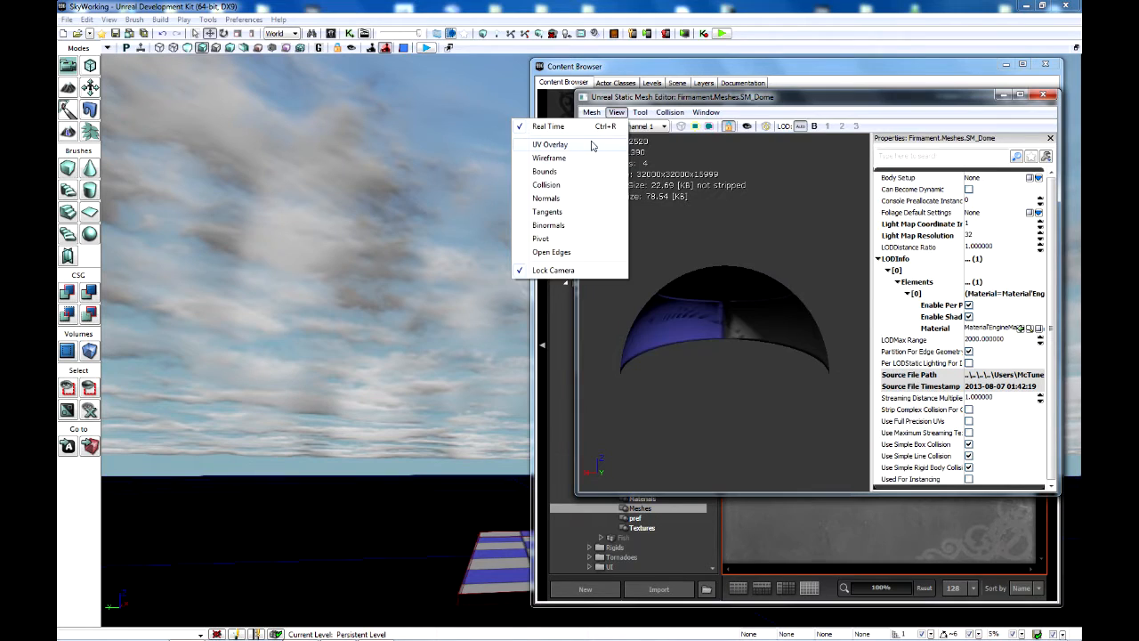
pyautogui.click(550, 144)
# - Examine SM_Dome's UV layouts on UV channels 0, 1, 2 and 3 in turn
pyautogui.click(659, 129)
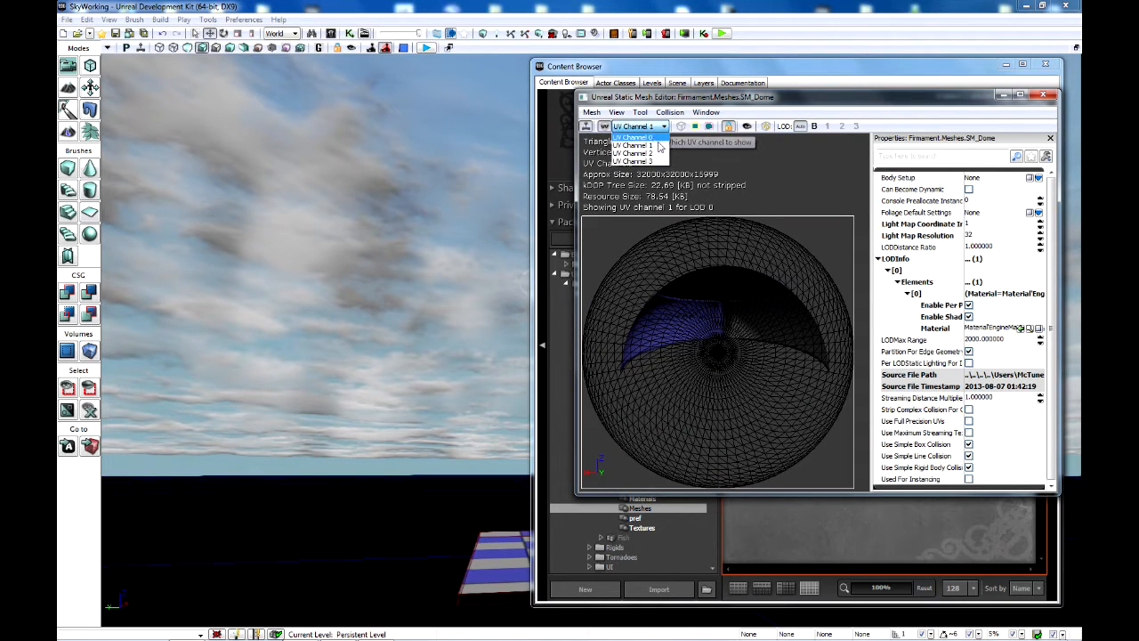
pyautogui.click(633, 137)
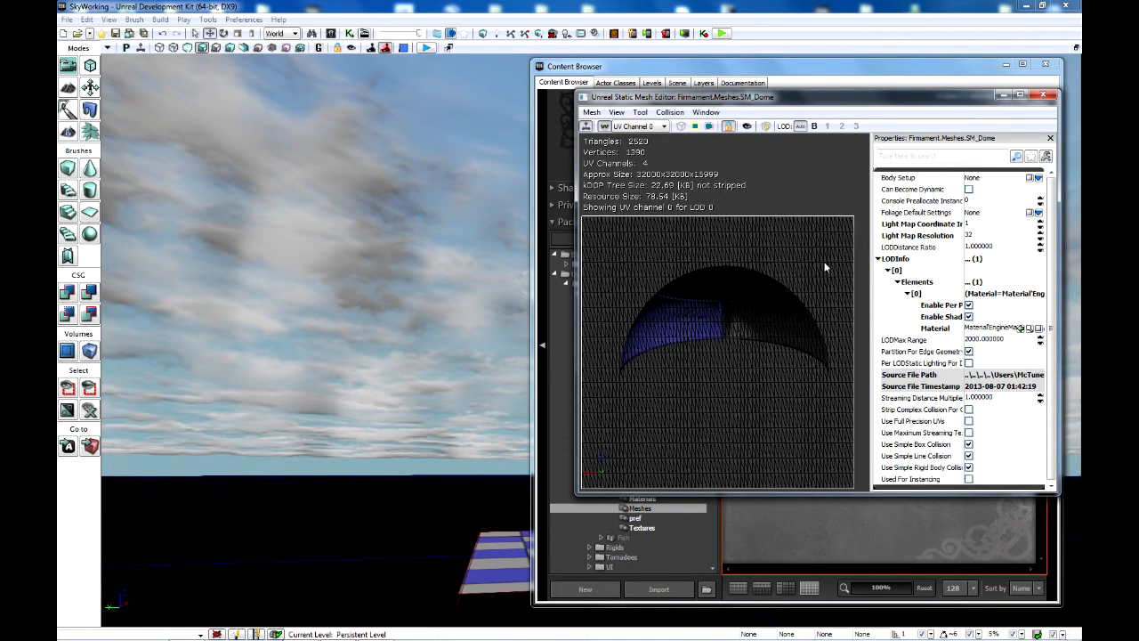
pyautogui.click(664, 131)
pyautogui.click(633, 147)
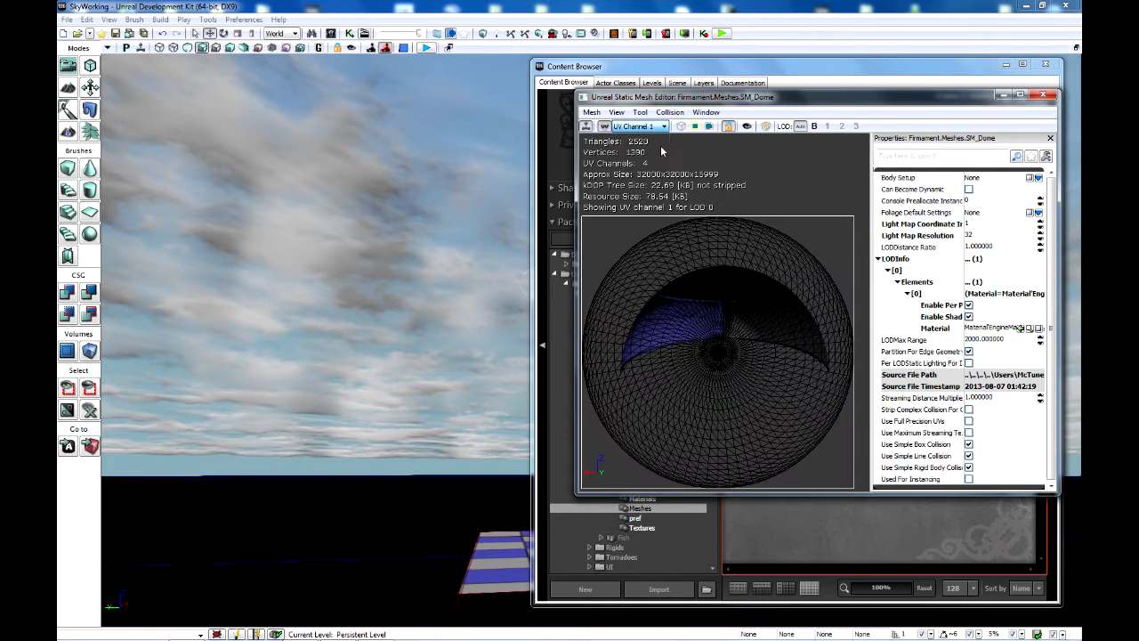
pyautogui.click(664, 127)
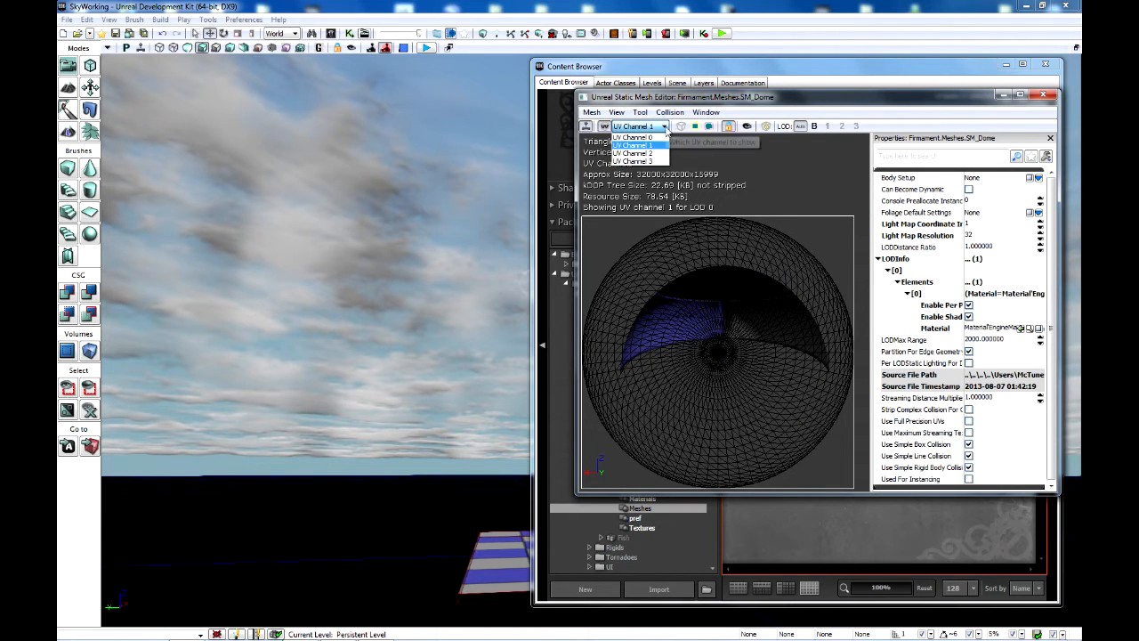
pyautogui.click(653, 155)
pyautogui.click(663, 127)
pyautogui.click(652, 161)
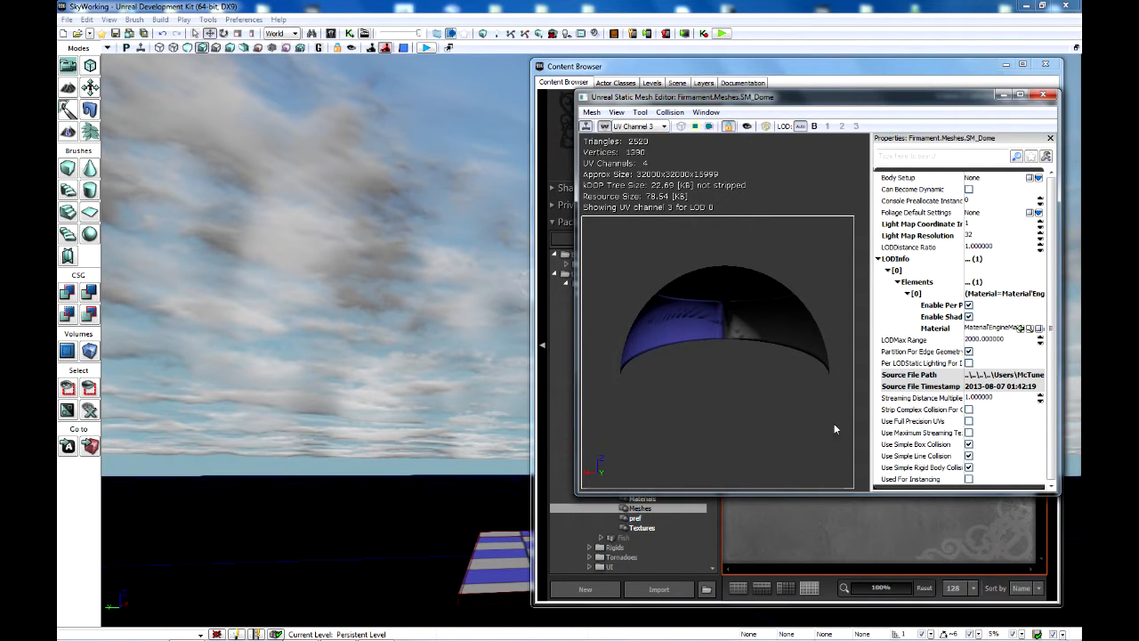
# - Close the SM_Dome mesh editor, select the Firmament package and close the Content Browser
pyautogui.click(1044, 94)
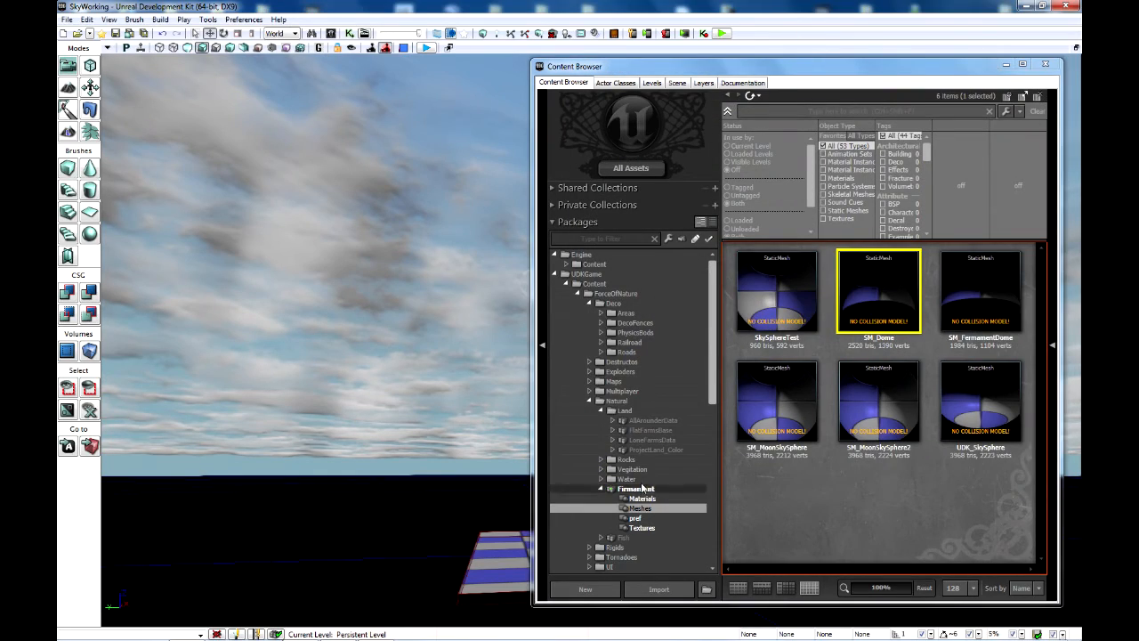
pyautogui.click(636, 489)
pyautogui.click(1046, 64)
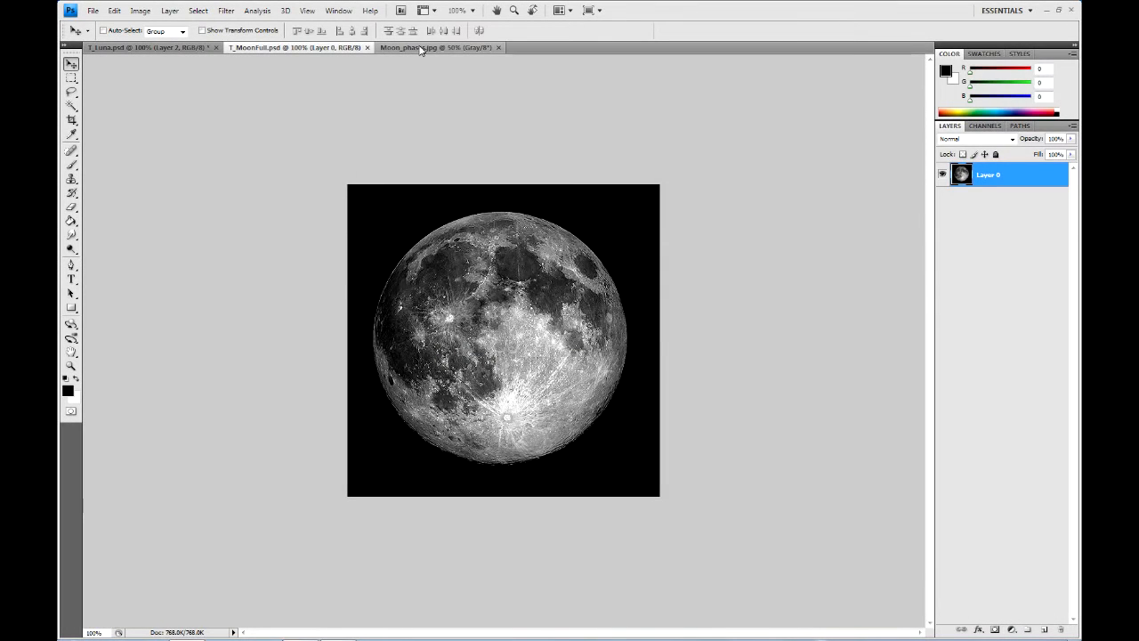
# - Switch to Photoshop, view the Moon_phases.jpg reference sheet and close T_MoonFull.psd
pyautogui.click(472, 48)
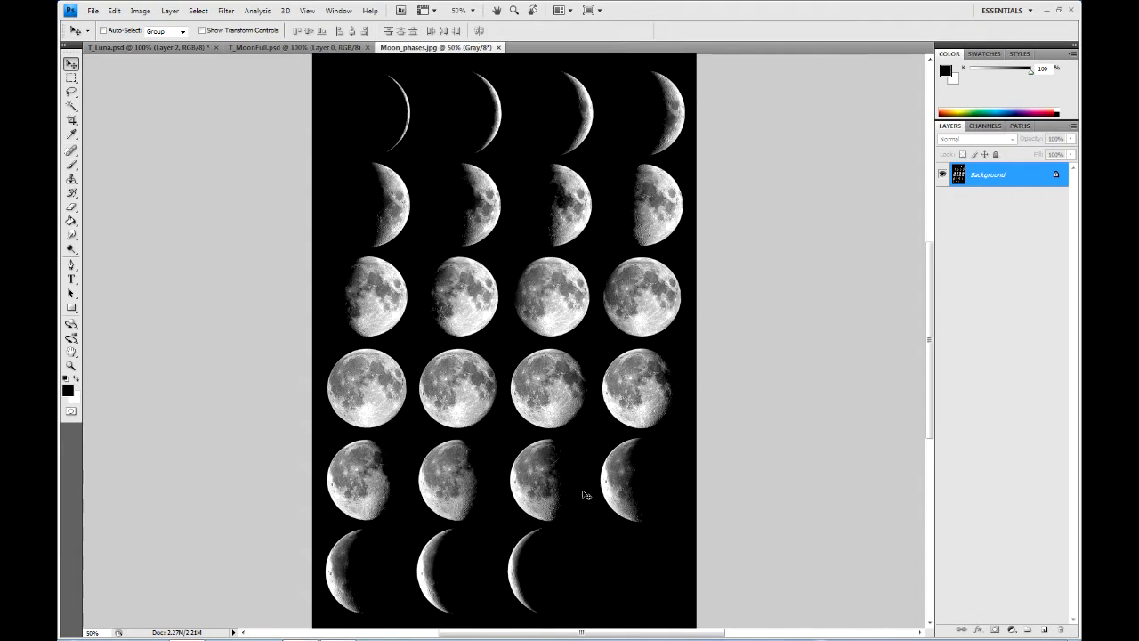
pyautogui.click(314, 45)
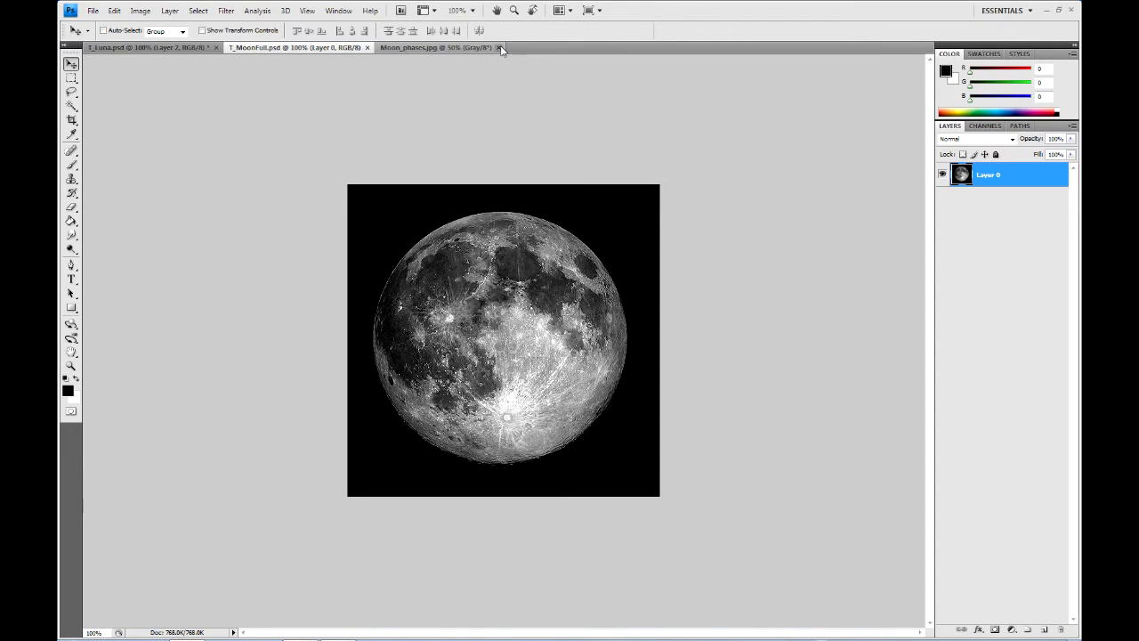
pyautogui.click(366, 49)
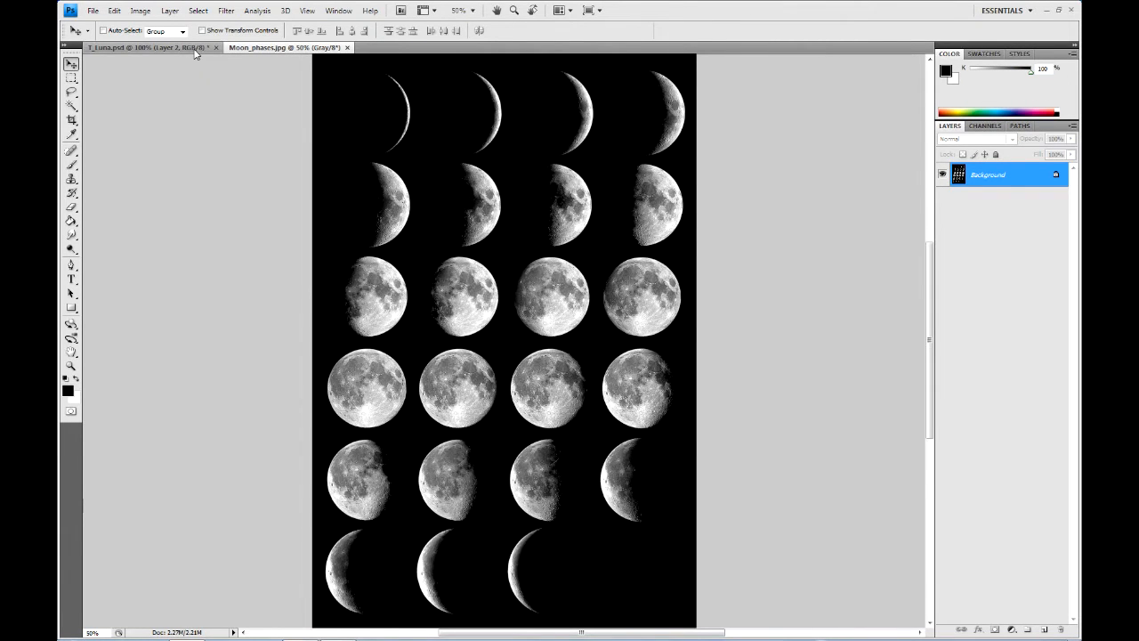
# - Place T_Luna.psd after Moon_phases.jpg in the document order and delete its hidden Layer 3
pyautogui.click(160, 48)
pyautogui.moveTo(185, 51); pyautogui.dragTo(330, 51)
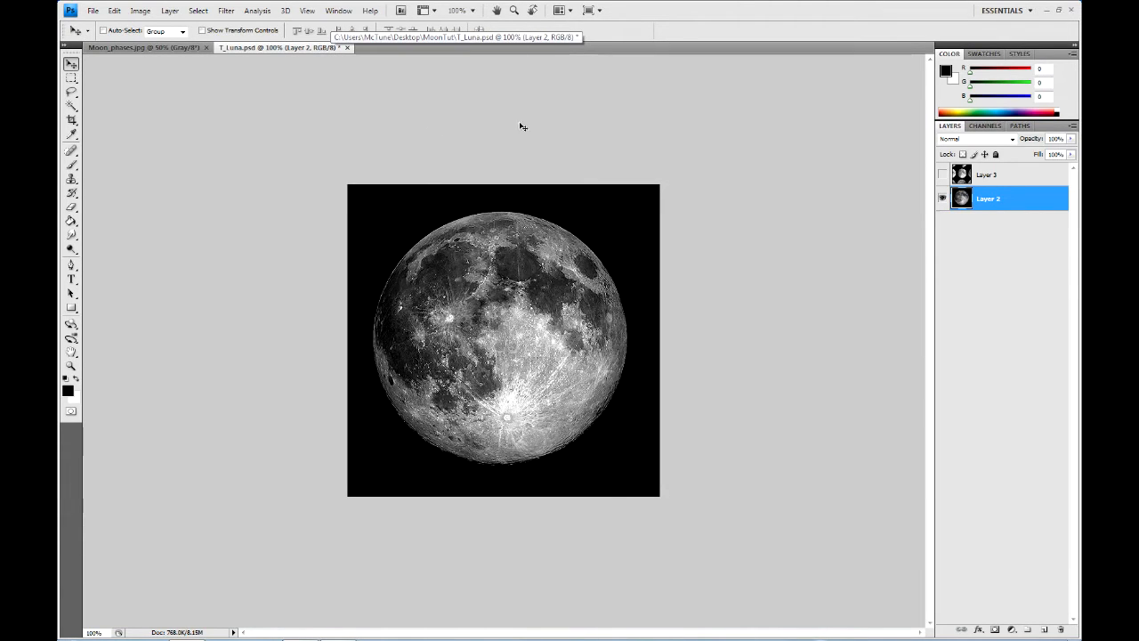
pyautogui.click(997, 175)
pyautogui.press('Delete')
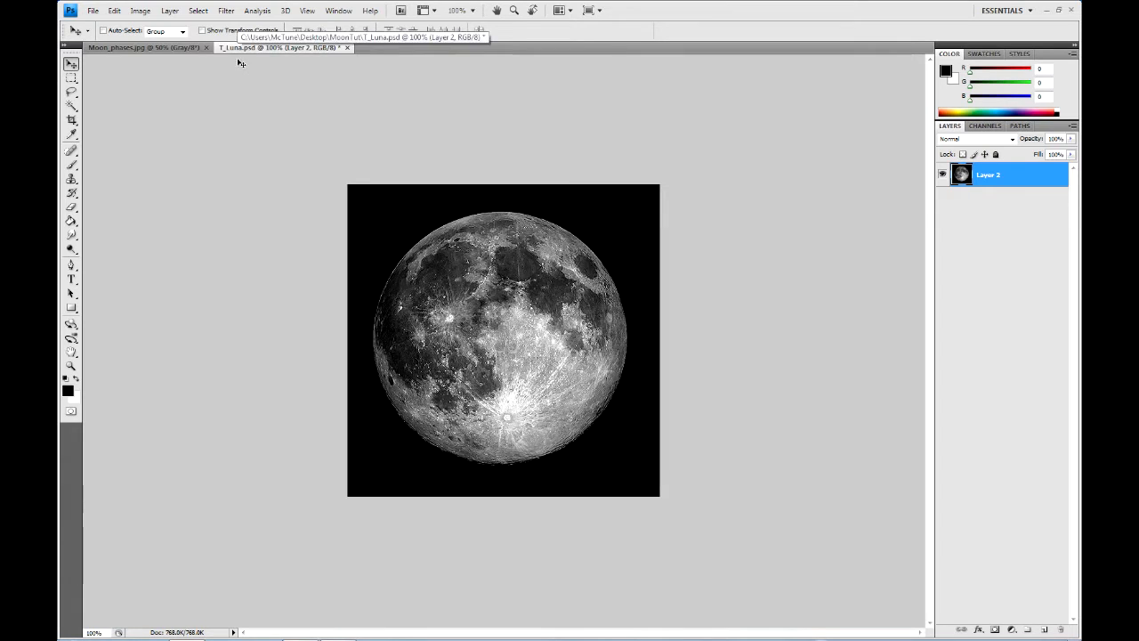
# - Save the full moon image, keep T_Luna.psd and T_Loona.psd open as separate documents, and make T_Luna.psd active
pyautogui.click(92, 10)
pyautogui.click(496, 143)
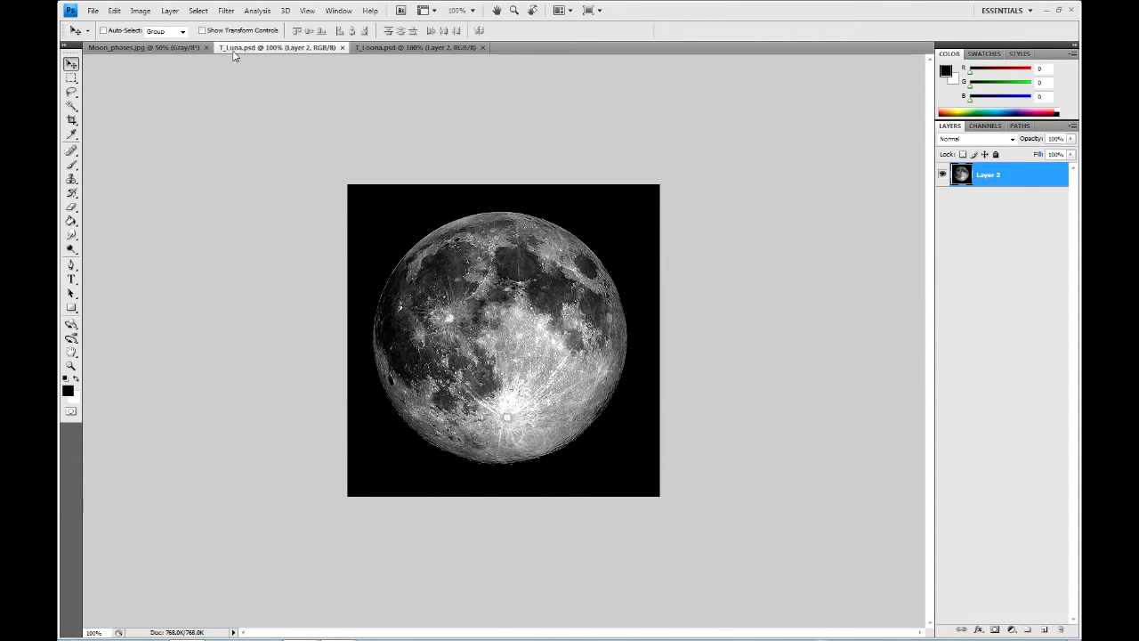
pyautogui.click(380, 48)
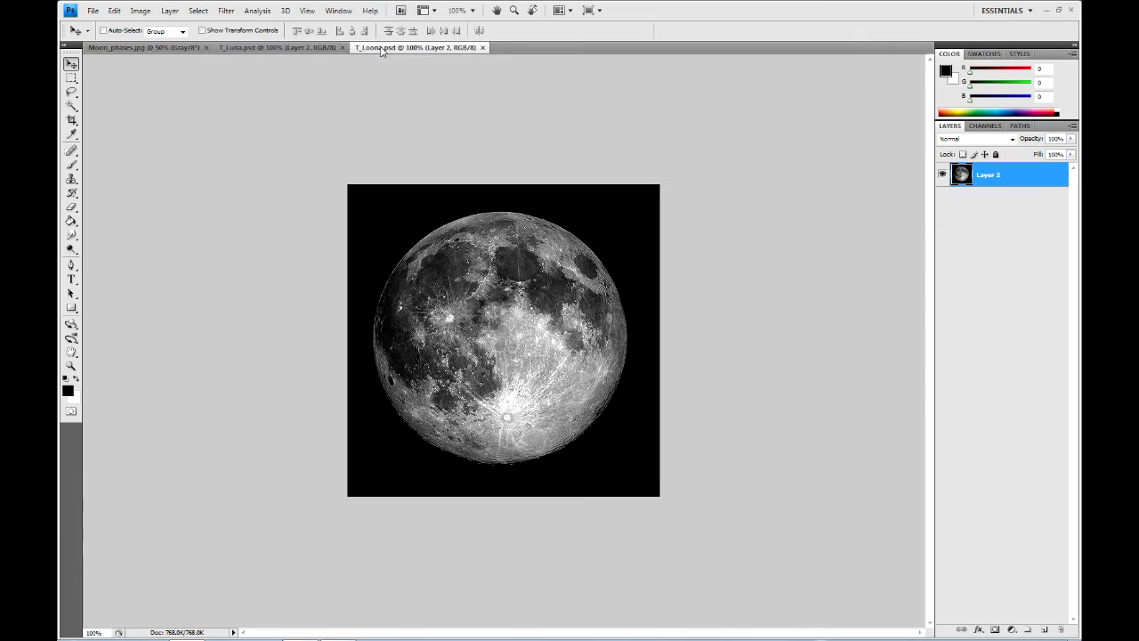
pyautogui.click(273, 48)
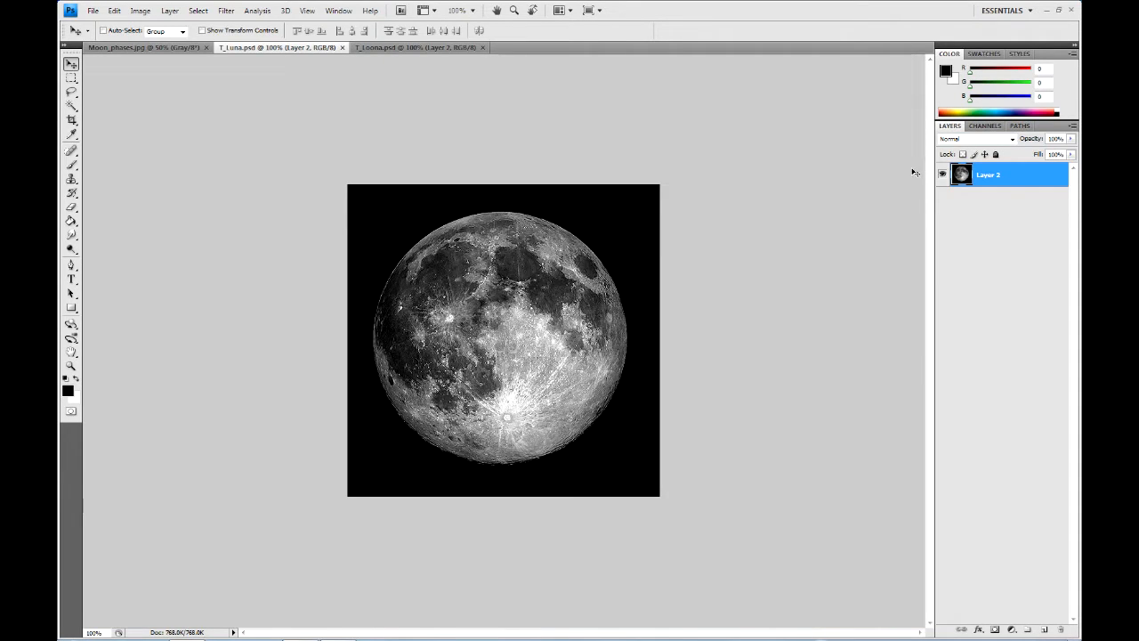
# - Add an alpha channel to T_Luna.psd and paste a copy of the full moon from the Red channel into it
pyautogui.click(987, 127)
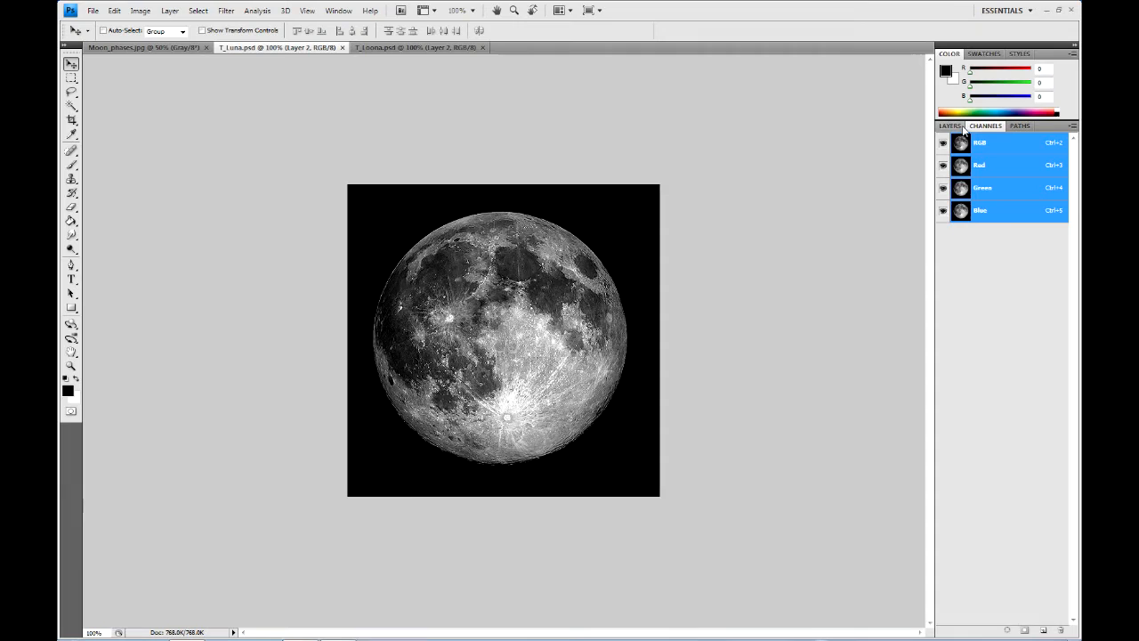
pyautogui.click(949, 127)
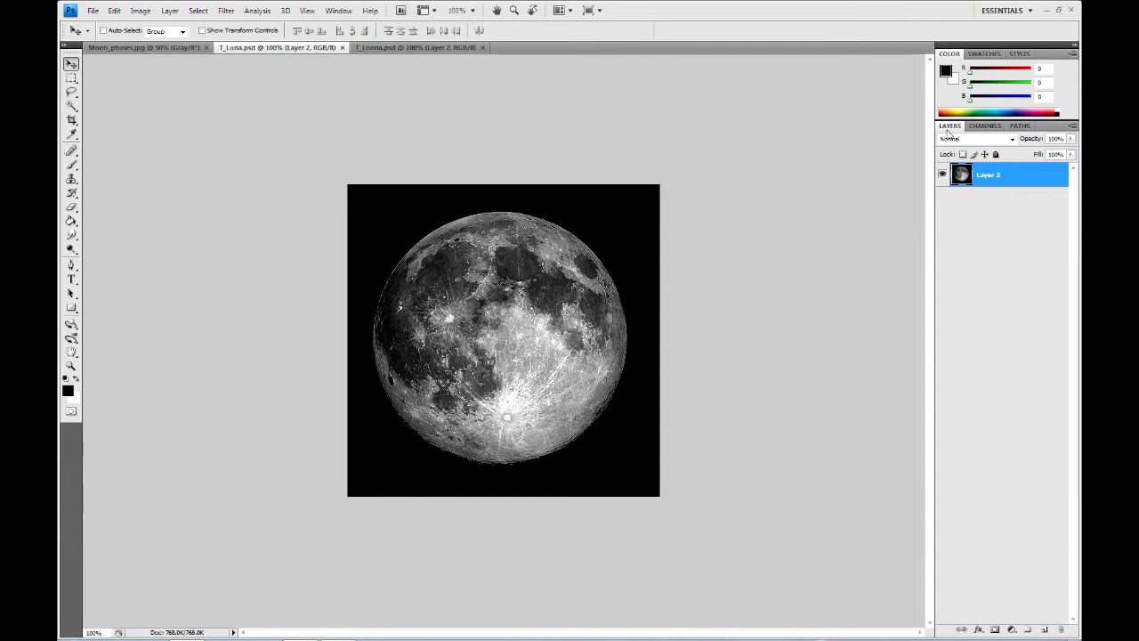
pyautogui.hotkey('ctrl', 'a')
pyautogui.click(985, 125)
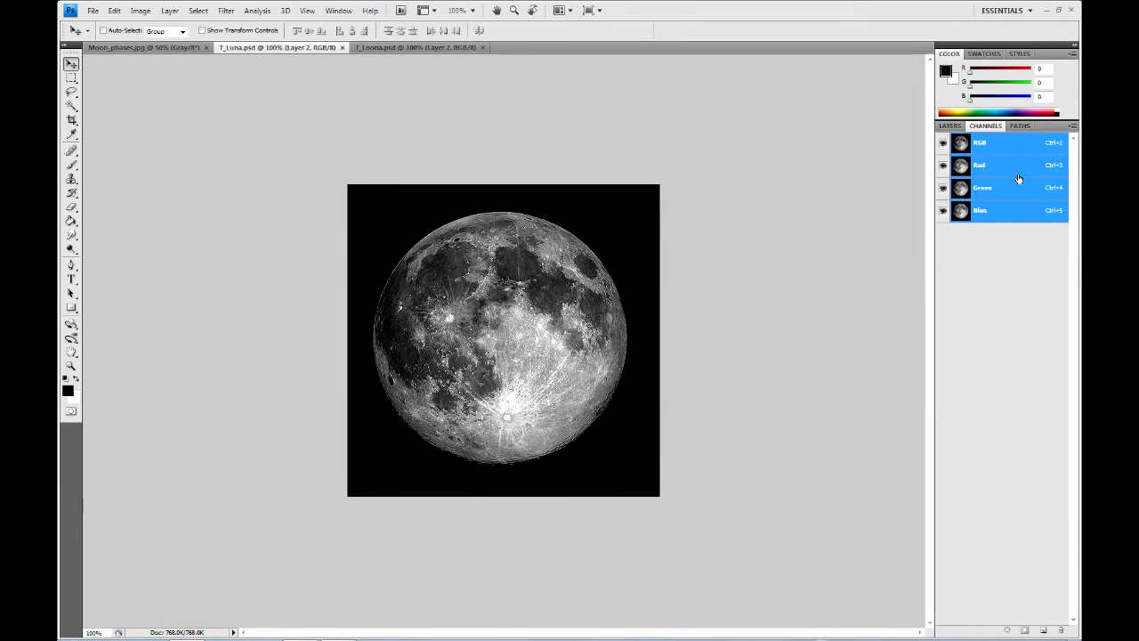
pyautogui.click(1001, 169)
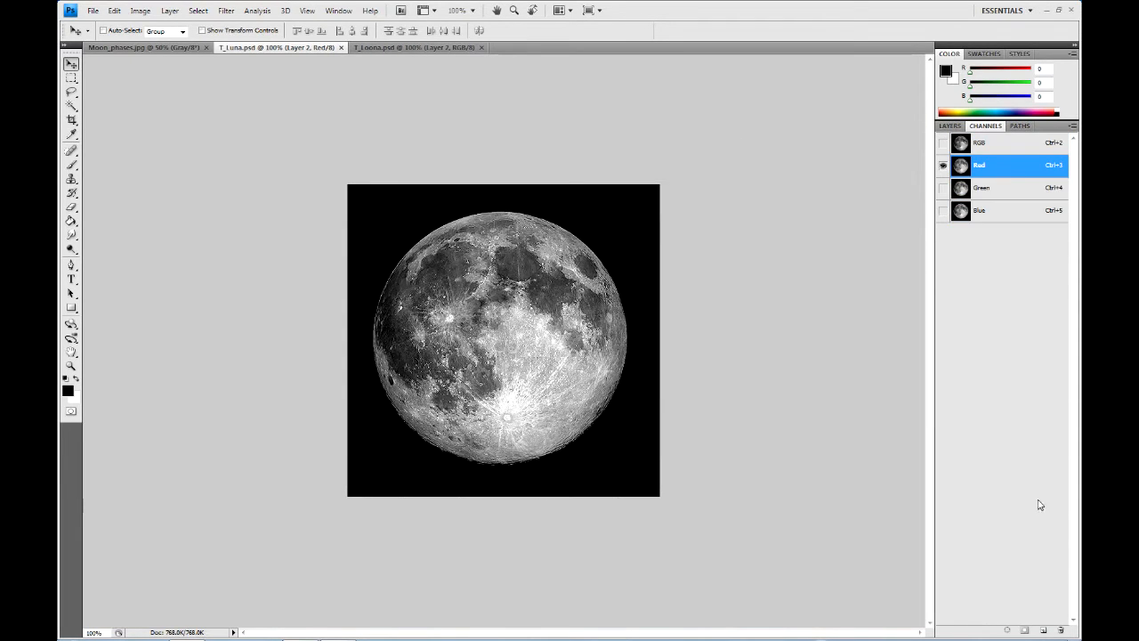
pyautogui.click(1046, 630)
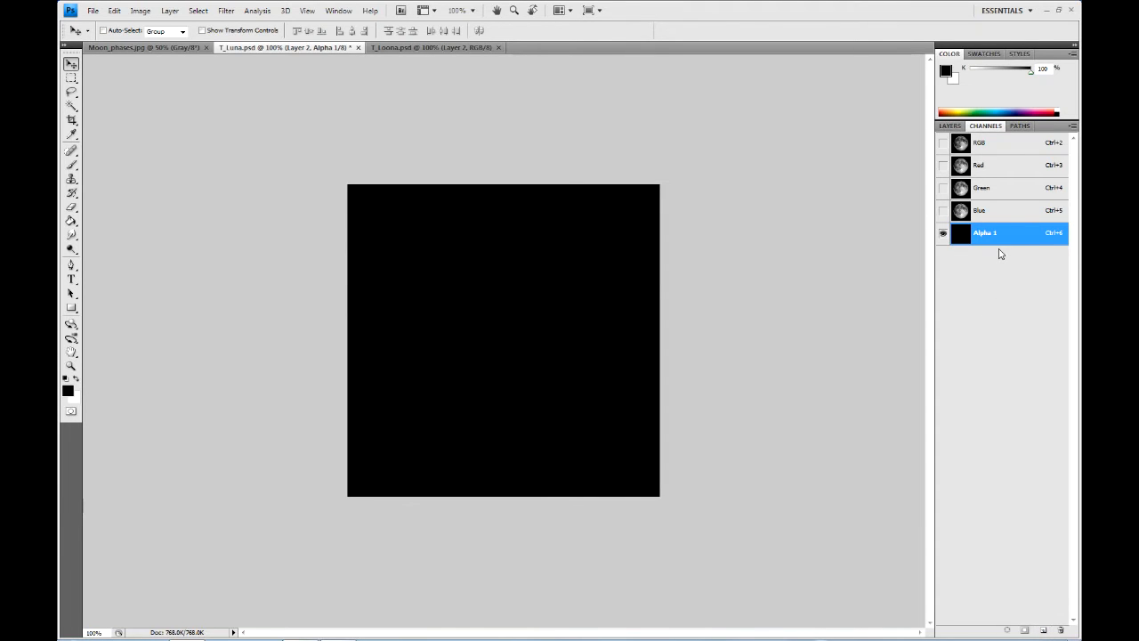
pyautogui.hotkey('ctrl', 'v')
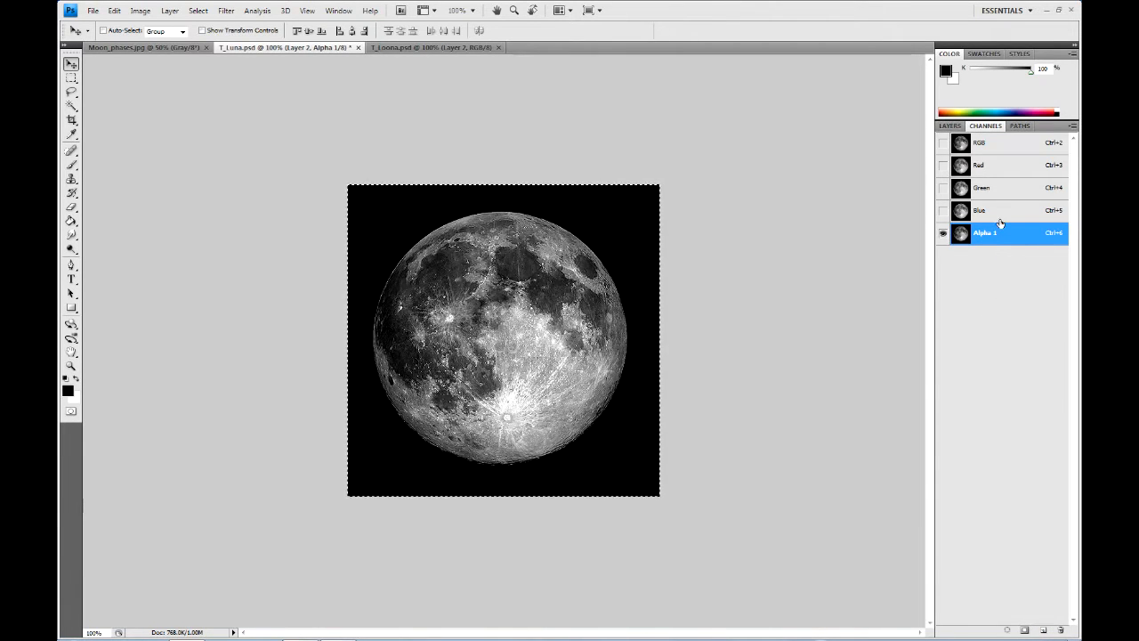
# - Check the Blue and Green channels, make Red the active channel, and set the Brush to a 195 px diameter
pyautogui.click(999, 218)
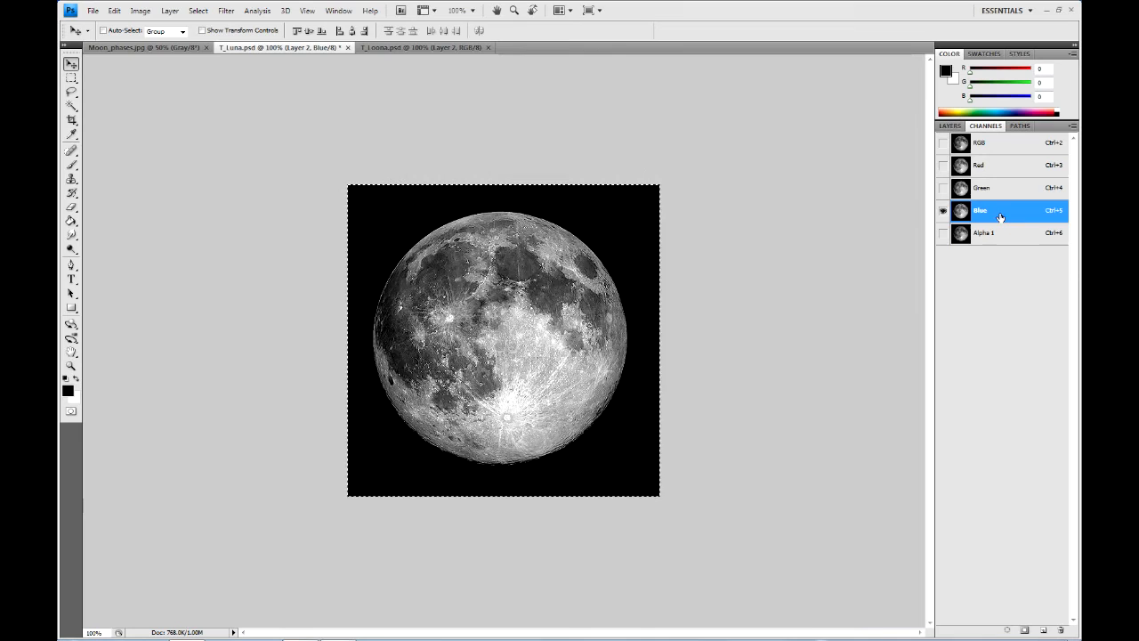
pyautogui.click(997, 192)
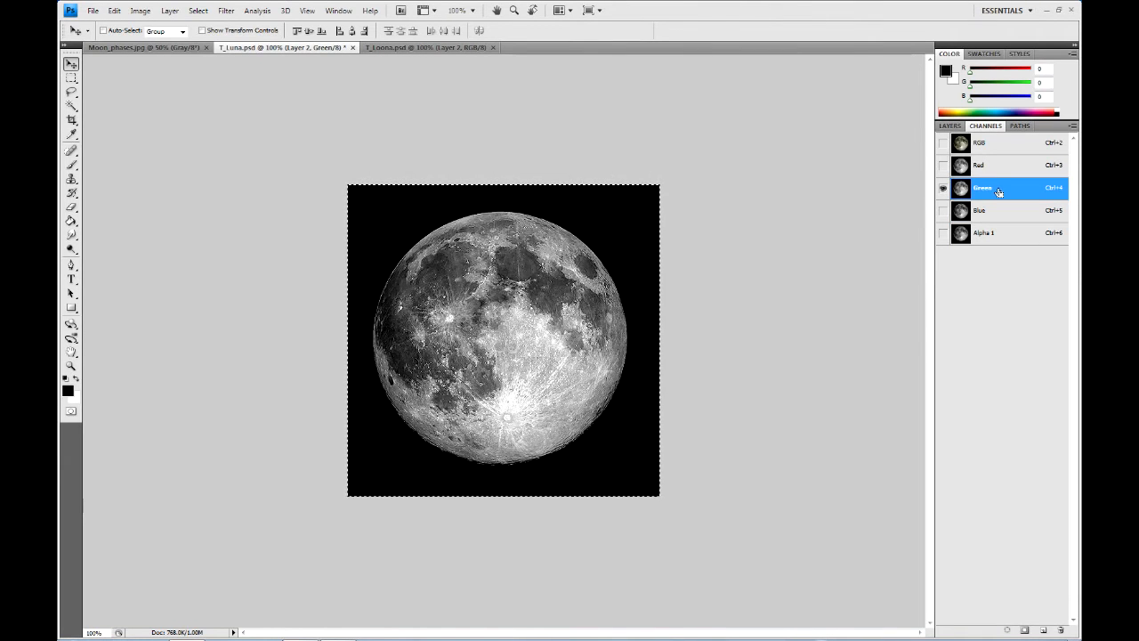
pyautogui.click(1001, 168)
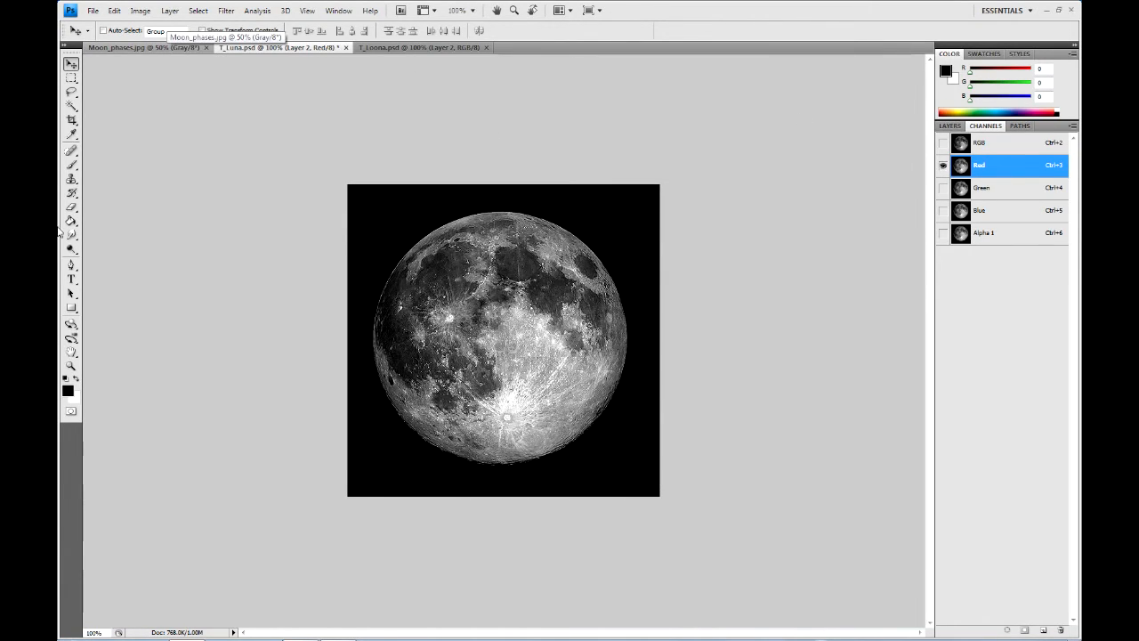
pyautogui.click(71, 165)
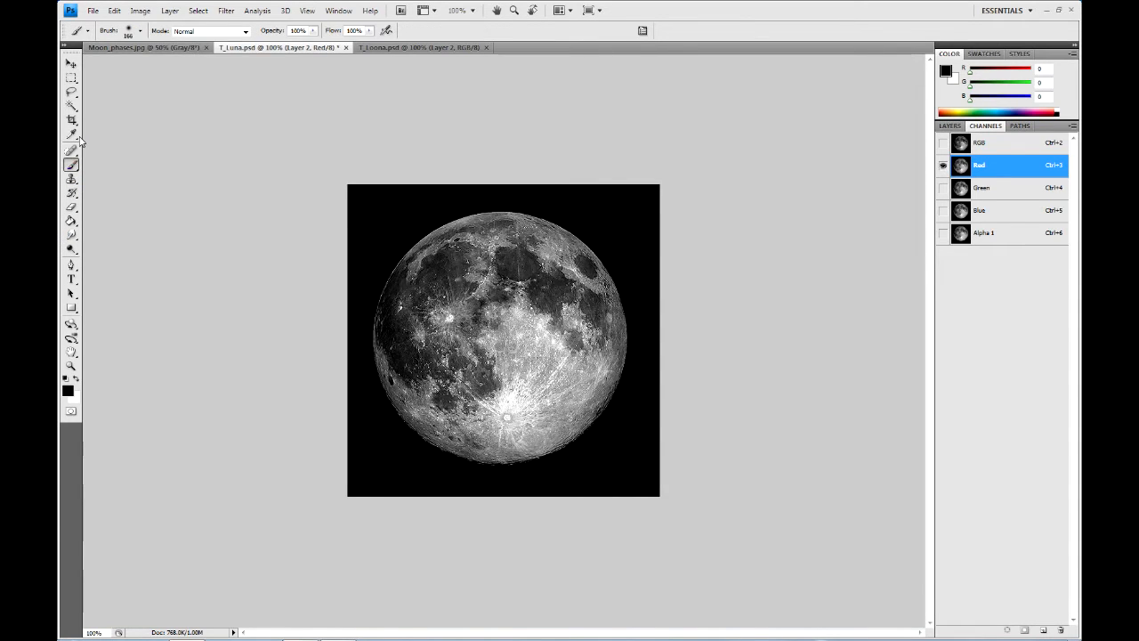
pyautogui.click(135, 31)
pyautogui.moveTo(158, 68); pyautogui.dragTo(164, 67)
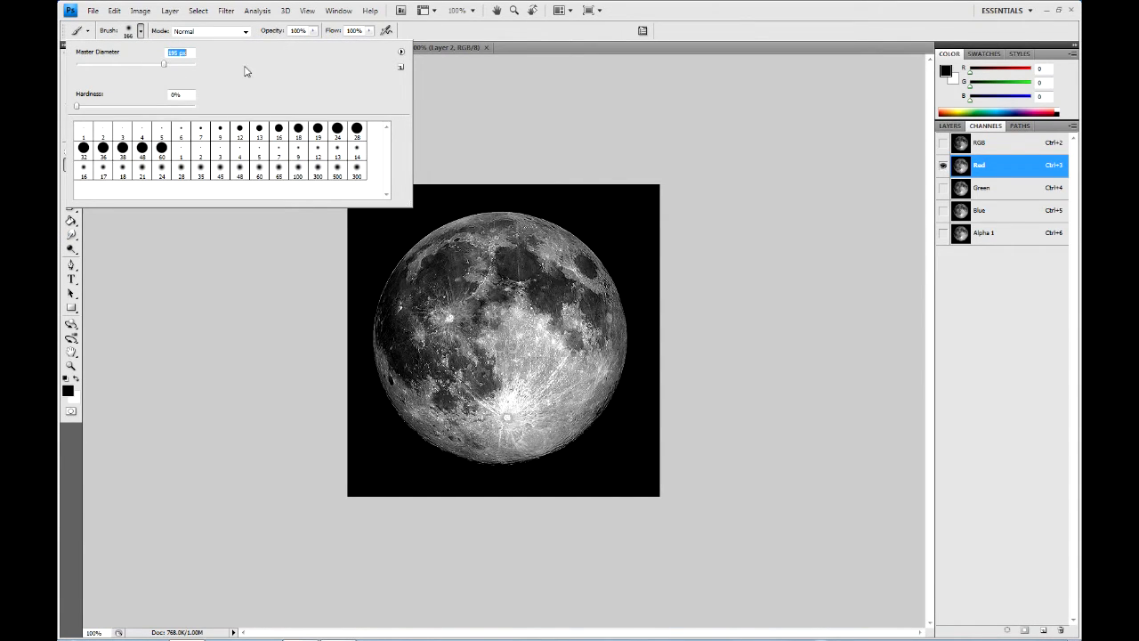
pyautogui.click(593, 144)
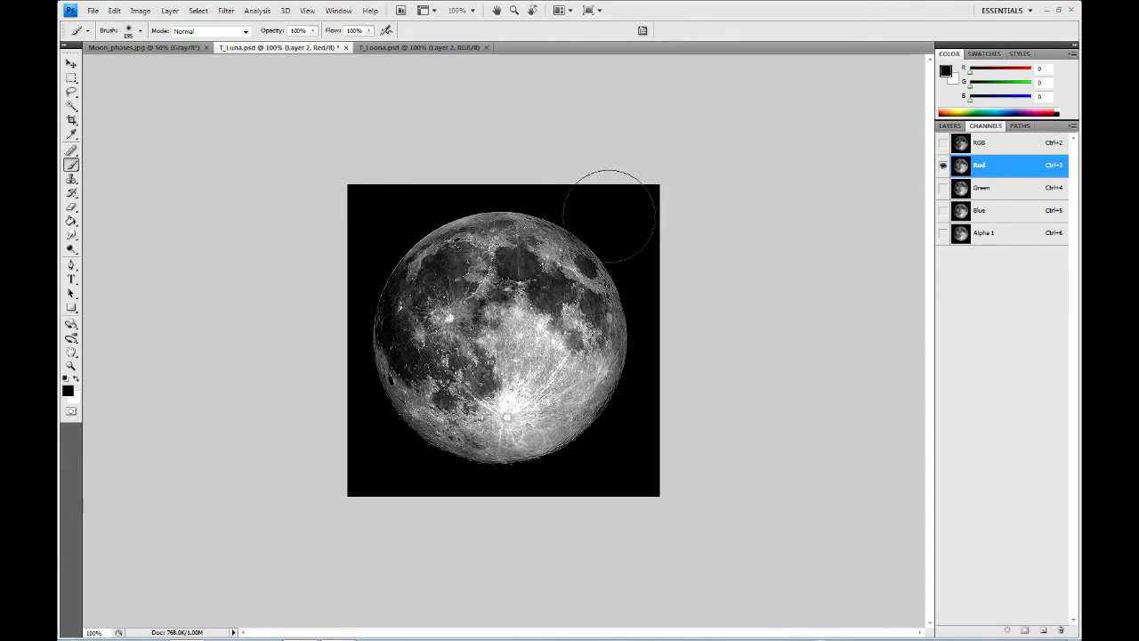
pyautogui.moveTo(641, 269)
pyautogui.mouseDown()
pyautogui.moveTo(529, 161)
pyautogui.moveTo(625, 259)
pyautogui.moveTo(640, 369)
pyautogui.moveTo(623, 450)
pyautogui.mouseUp()
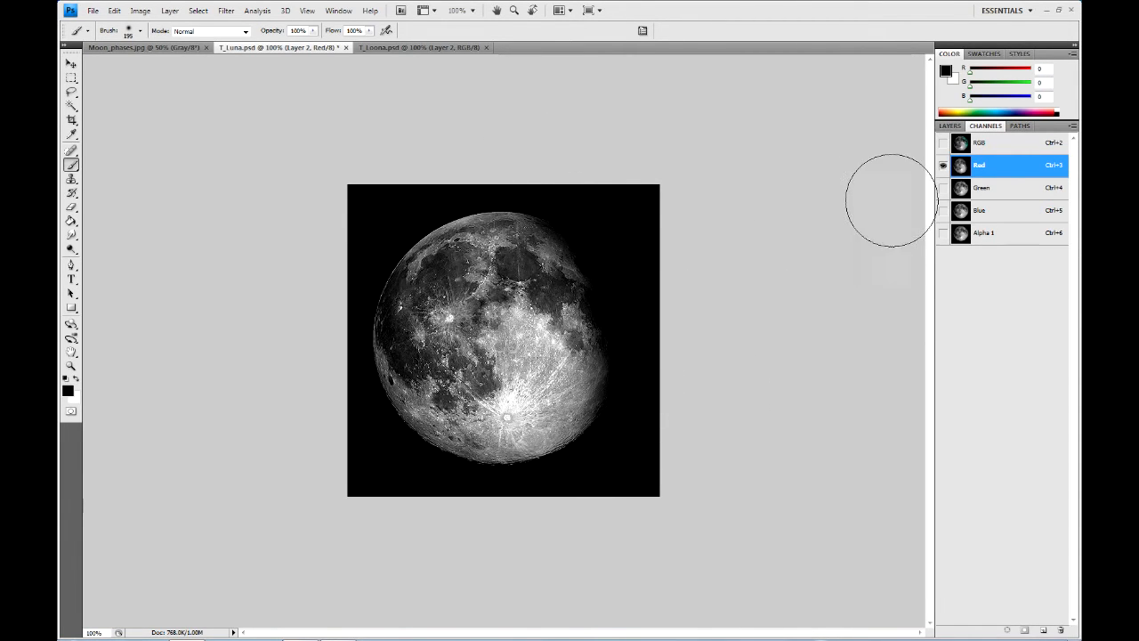
pyautogui.hotkey('ctrl', 'alt', 'z')
pyautogui.hotkey('ctrl', 'alt', 'z')
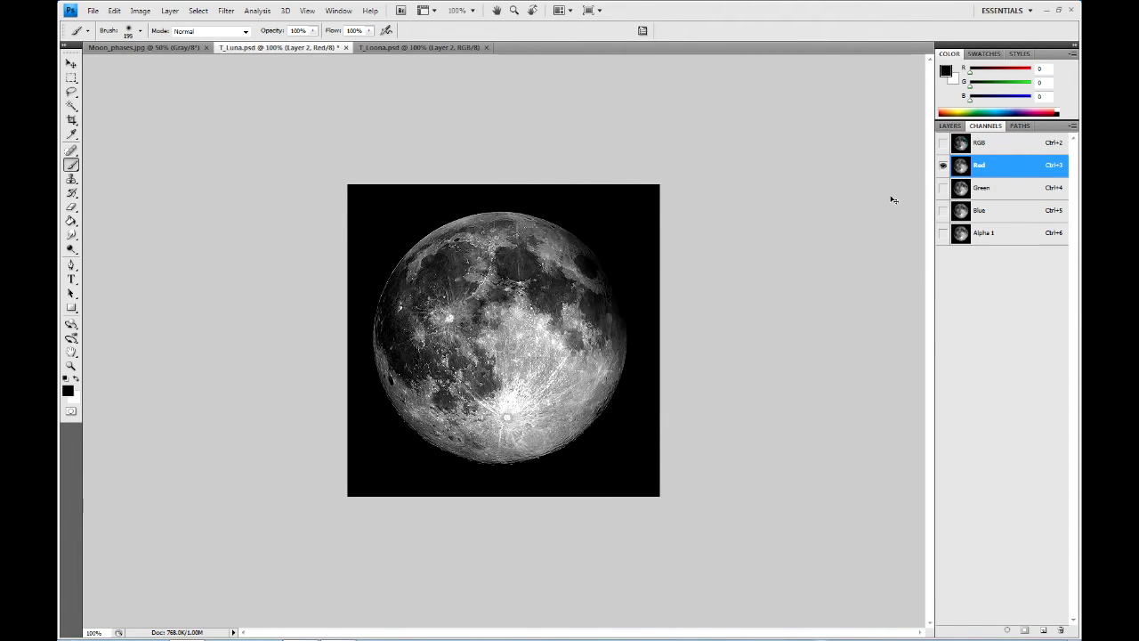
pyautogui.hotkey('ctrl', 'alt', 'z')
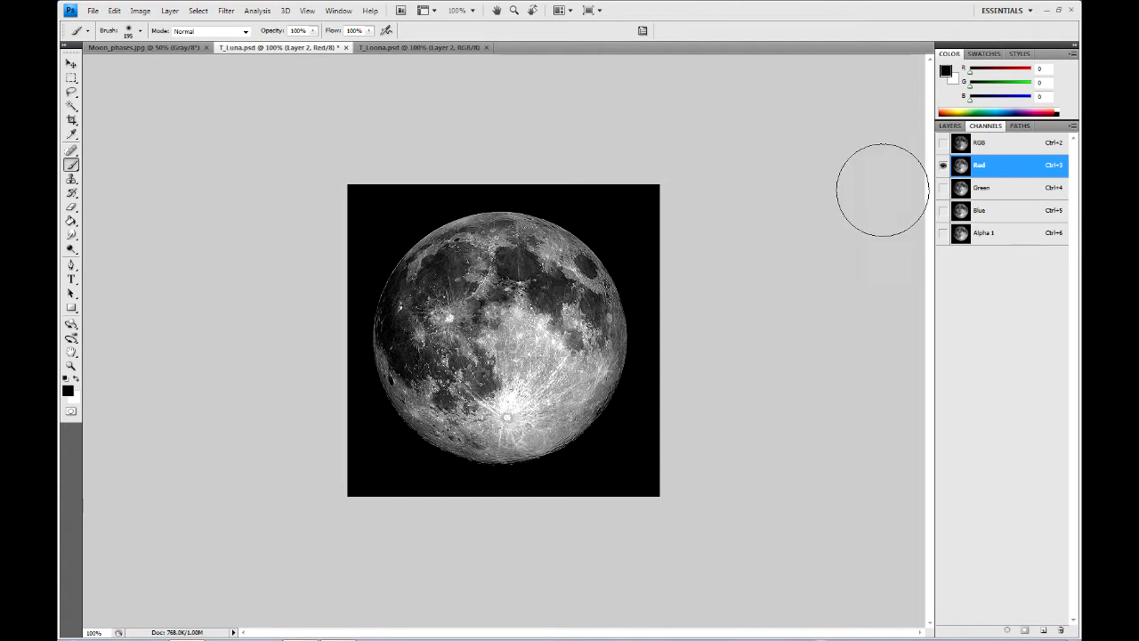
# - Consult the Moon_phases.jpg sheet and paint black over the moon's right edge in T_Luna.psd's Red channel to form a gibbous phase
pyautogui.click(178, 47)
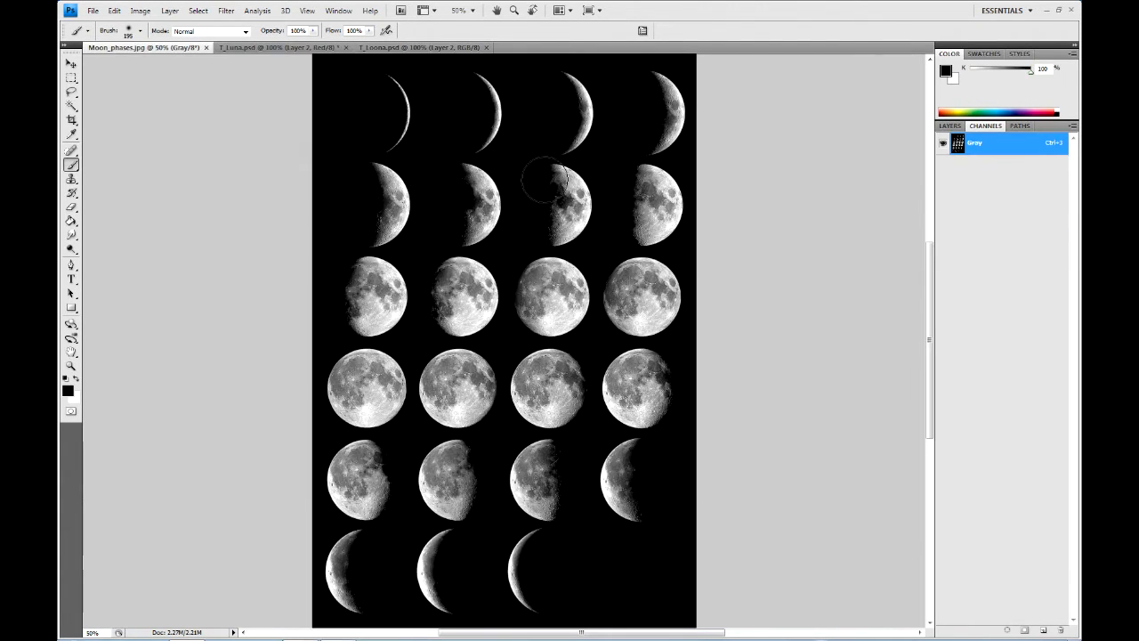
pyautogui.click(329, 47)
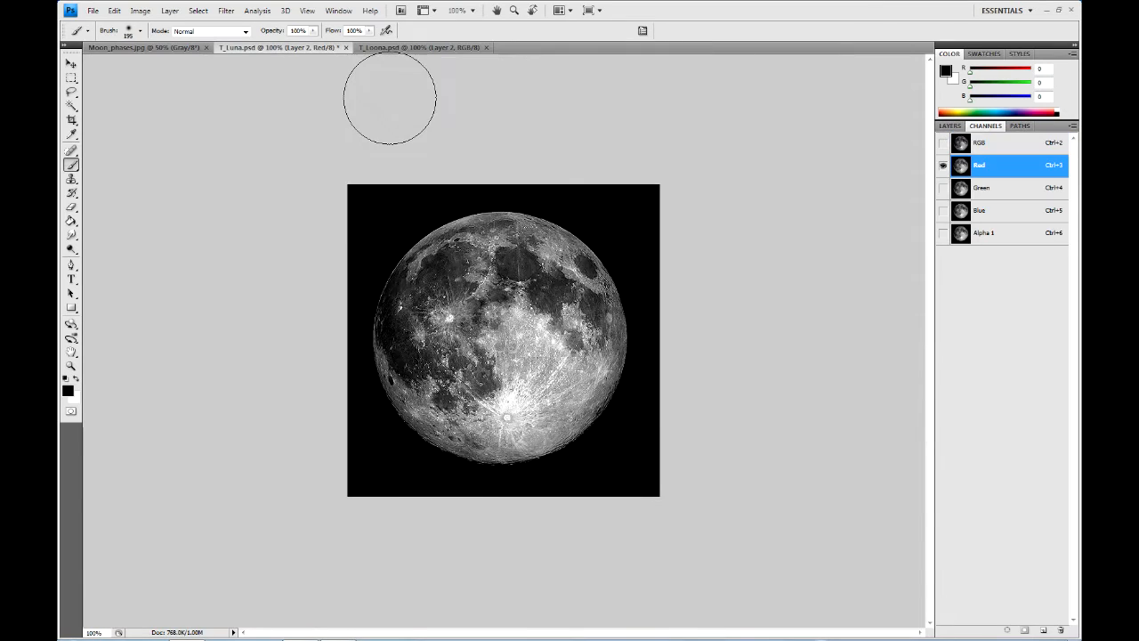
pyautogui.moveTo(602, 191)
pyautogui.mouseDown()
pyautogui.moveTo(635, 241)
pyautogui.moveTo(656, 315)
pyautogui.moveTo(653, 386)
pyautogui.moveTo(650, 302)
pyautogui.moveTo(589, 178)
pyautogui.moveTo(633, 254)
pyautogui.moveTo(654, 344)
pyautogui.moveTo(643, 445)
pyautogui.moveTo(635, 338)
pyautogui.mouseUp()
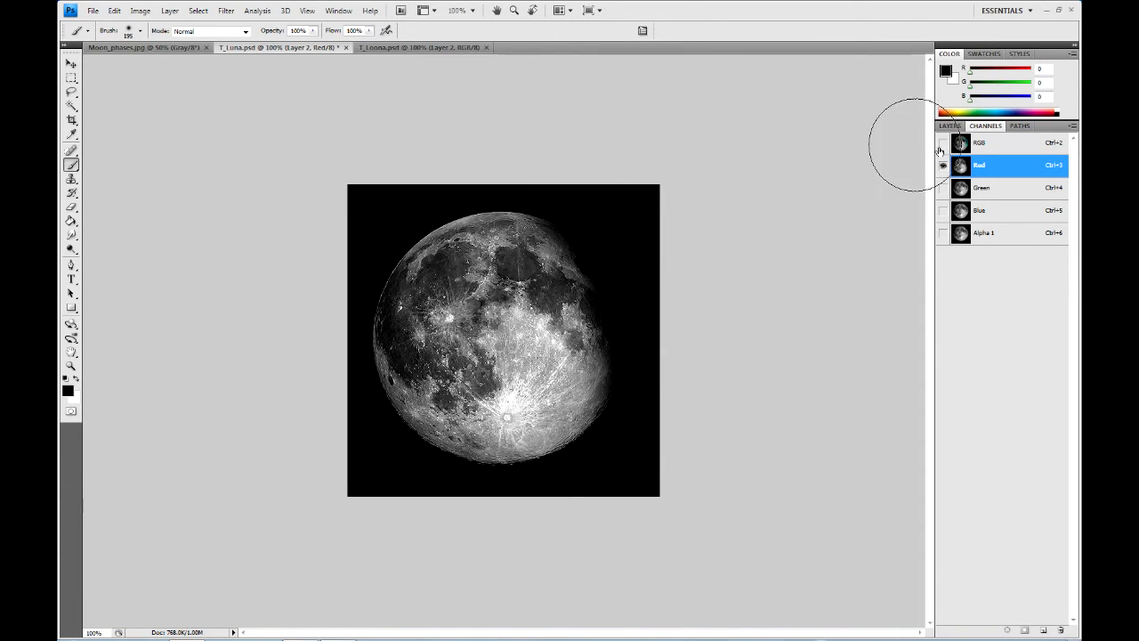
# - Paste the shaded Red-channel moon into the Green channel and paint black further in from its right side
pyautogui.click(1000, 188)
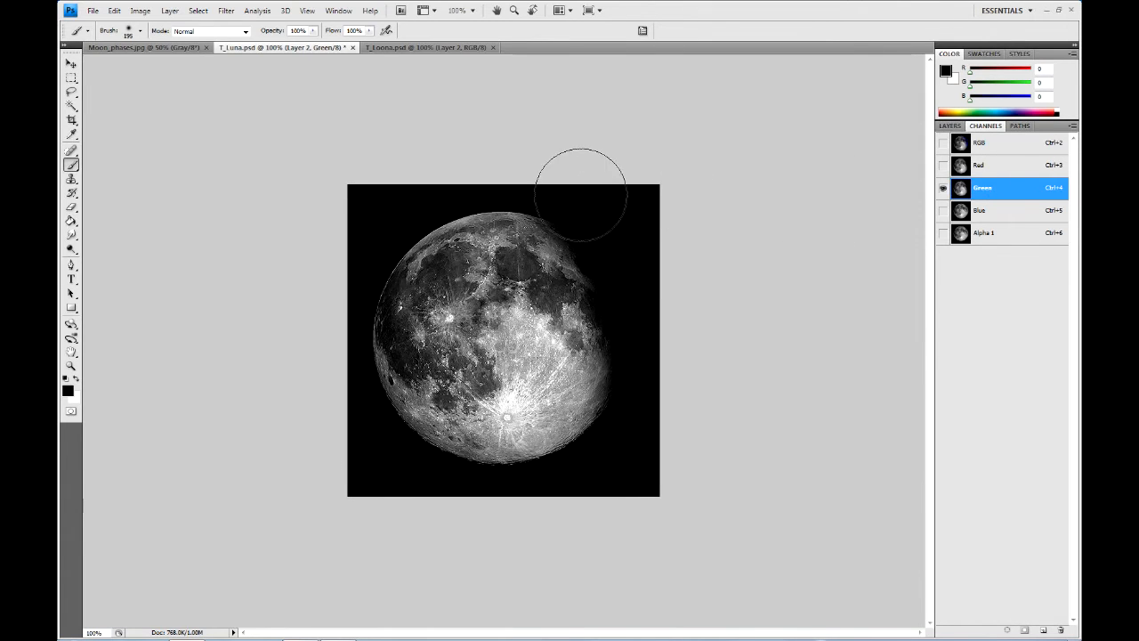
pyautogui.moveTo(566, 186)
pyautogui.mouseDown()
pyautogui.moveTo(615, 318)
pyautogui.moveTo(579, 506)
pyautogui.mouseUp()
pyautogui.moveTo(624, 369); pyautogui.dragTo(636, 237)
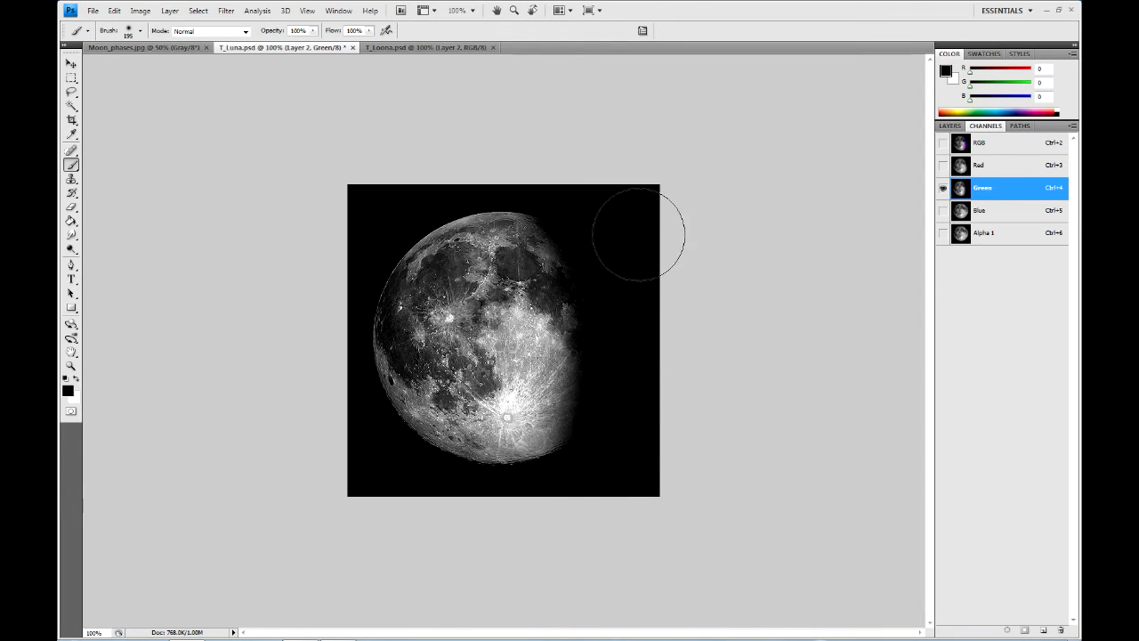
# - Copy the Green-channel moon into the Blue channel, deselect, and paint black over its right side to near a half moon
pyautogui.hotkey('ctrl', 'a')
pyautogui.click(1012, 218)
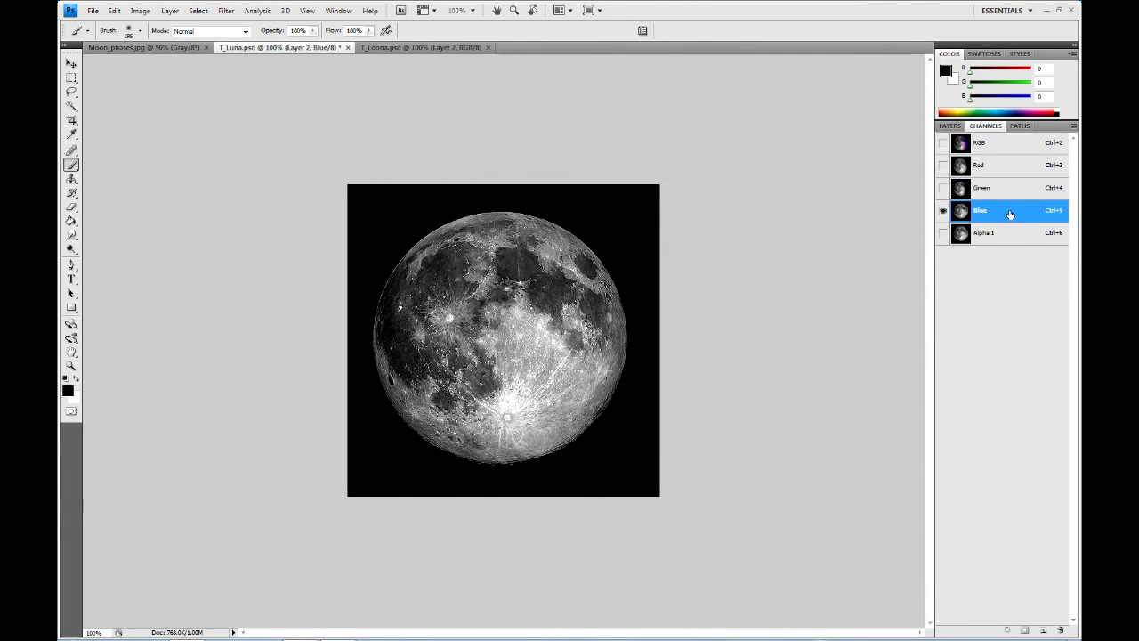
pyautogui.hotkey('ctrl', 'v')
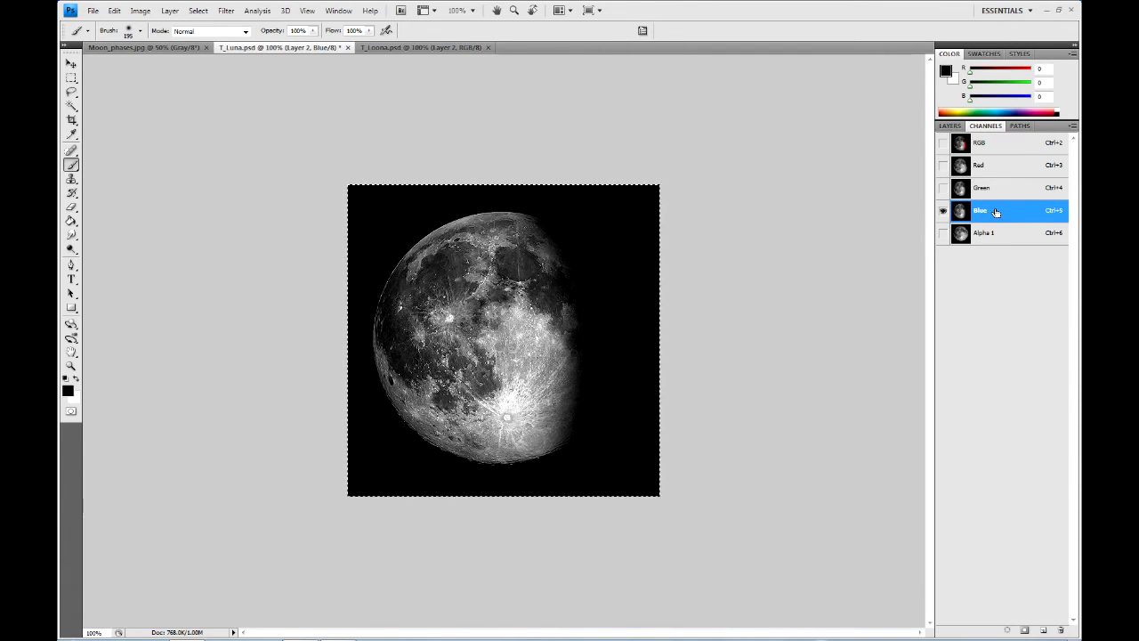
pyautogui.hotkey('ctrl', 'd')
pyautogui.moveTo(535, 166)
pyautogui.mouseDown()
pyautogui.moveTo(564, 310)
pyautogui.moveTo(559, 539)
pyautogui.moveTo(537, 508)
pyautogui.moveTo(584, 416)
pyautogui.moveTo(554, 145)
pyautogui.mouseUp()
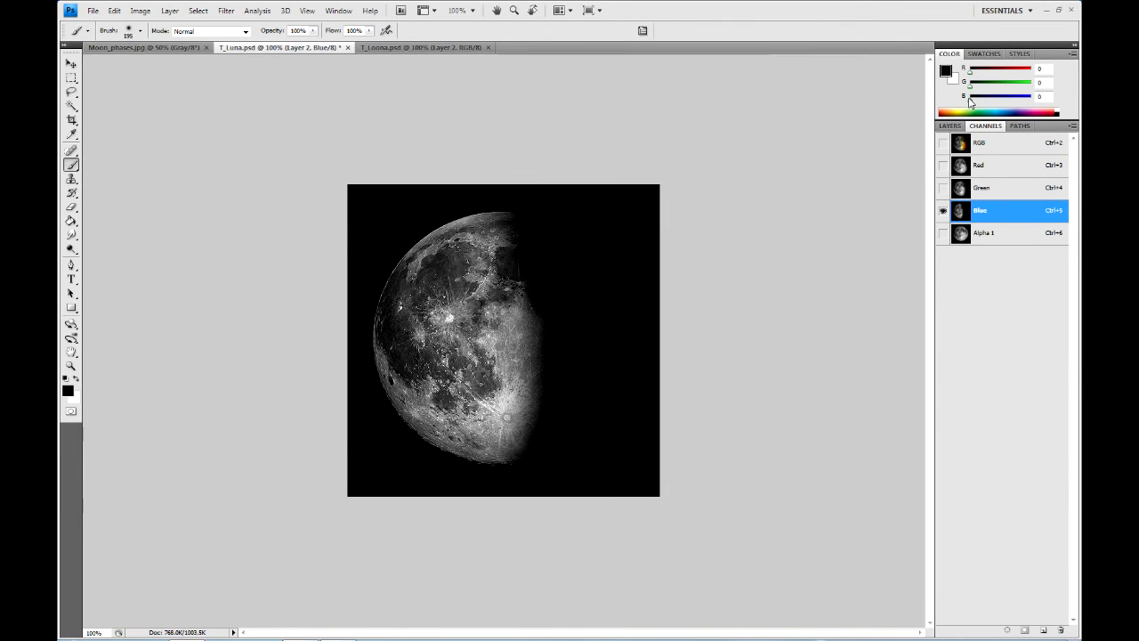
# - Review the colour channels of T_Loona.psd, and compare them with the phases in T_Luna.psd's colour and alpha channels
pyautogui.click(414, 49)
pyautogui.click(994, 210)
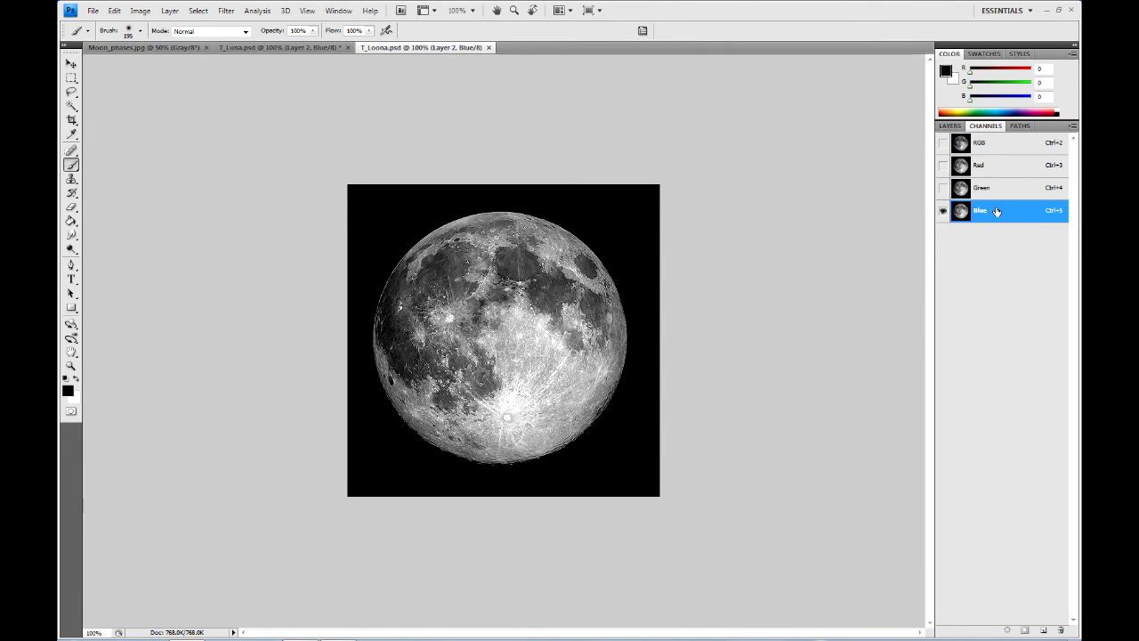
pyautogui.click(988, 167)
pyautogui.click(988, 189)
pyautogui.click(988, 212)
pyautogui.click(334, 47)
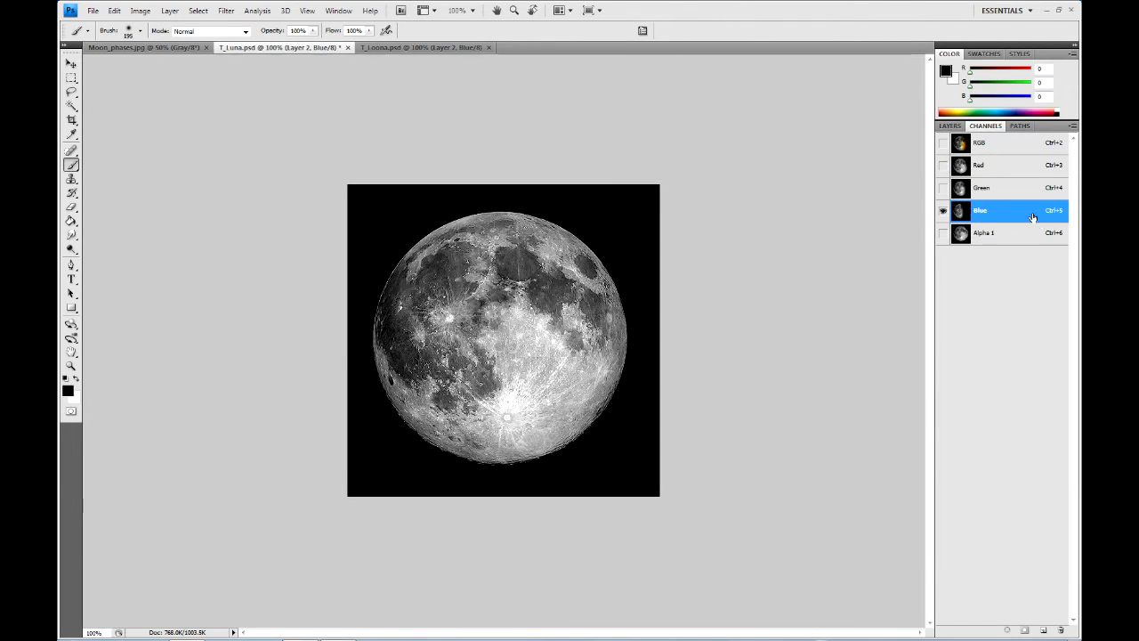
pyautogui.click(983, 233)
pyautogui.click(1003, 210)
pyautogui.click(1003, 189)
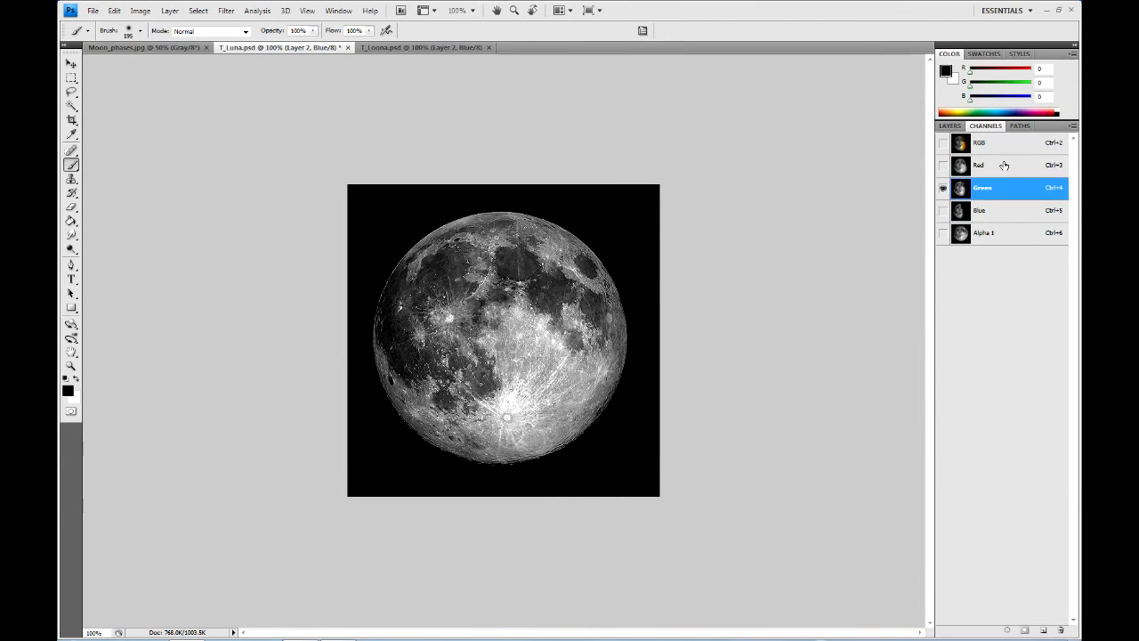
pyautogui.click(1003, 167)
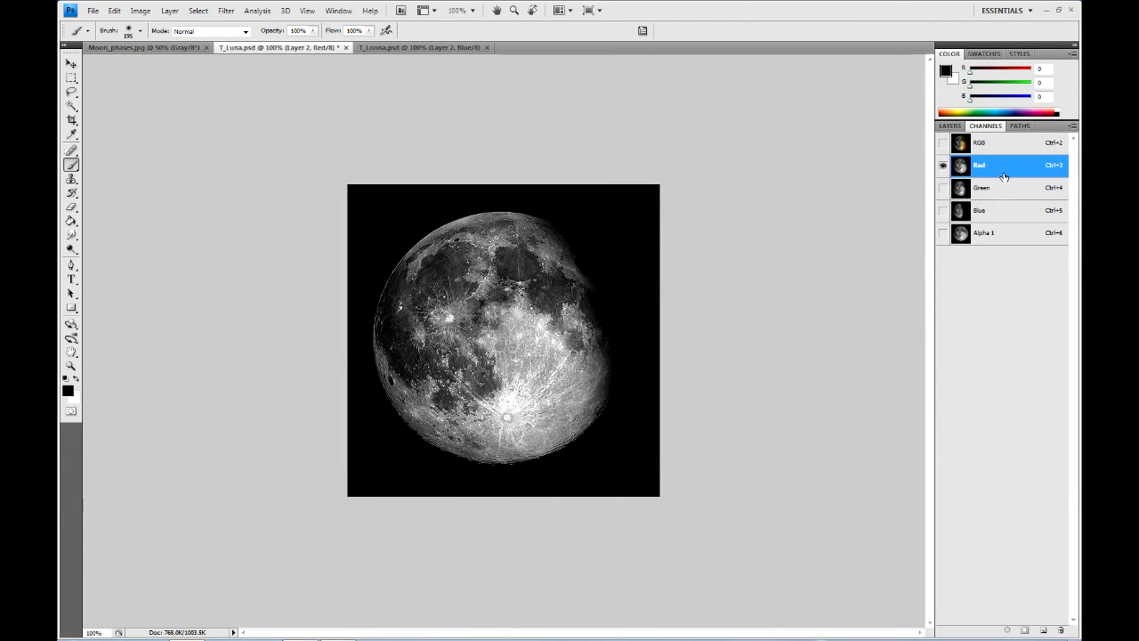
pyautogui.click(999, 235)
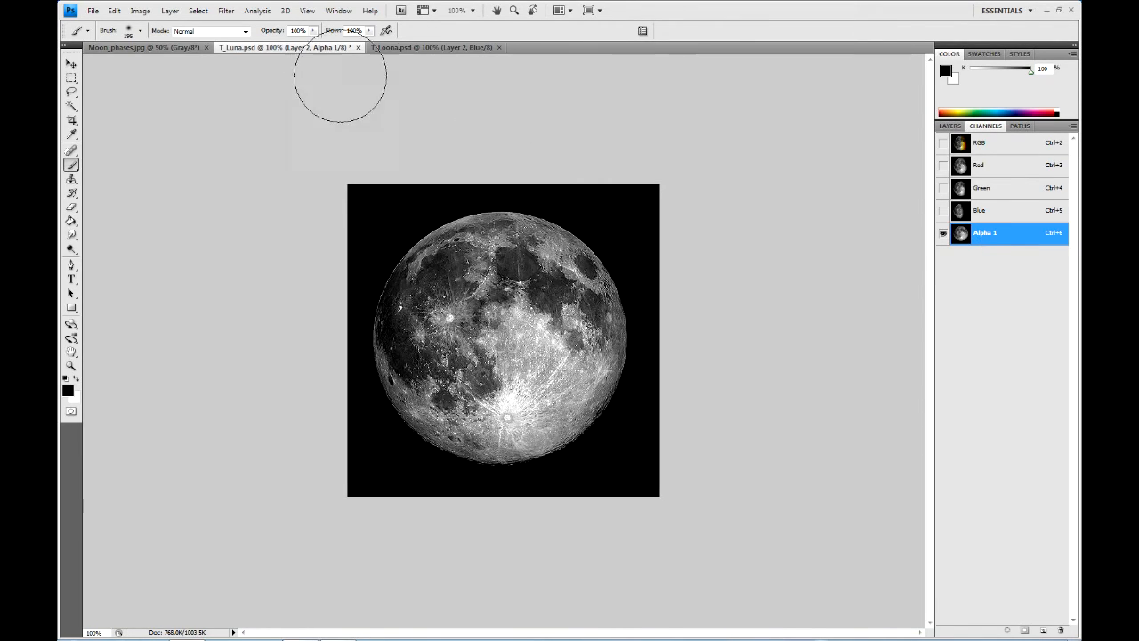
# - Add an alpha channel to T_Loona.psd and paste T_Luna.psd's Blue-channel moon into T_Loona.psd's Red channel
pyautogui.click(388, 48)
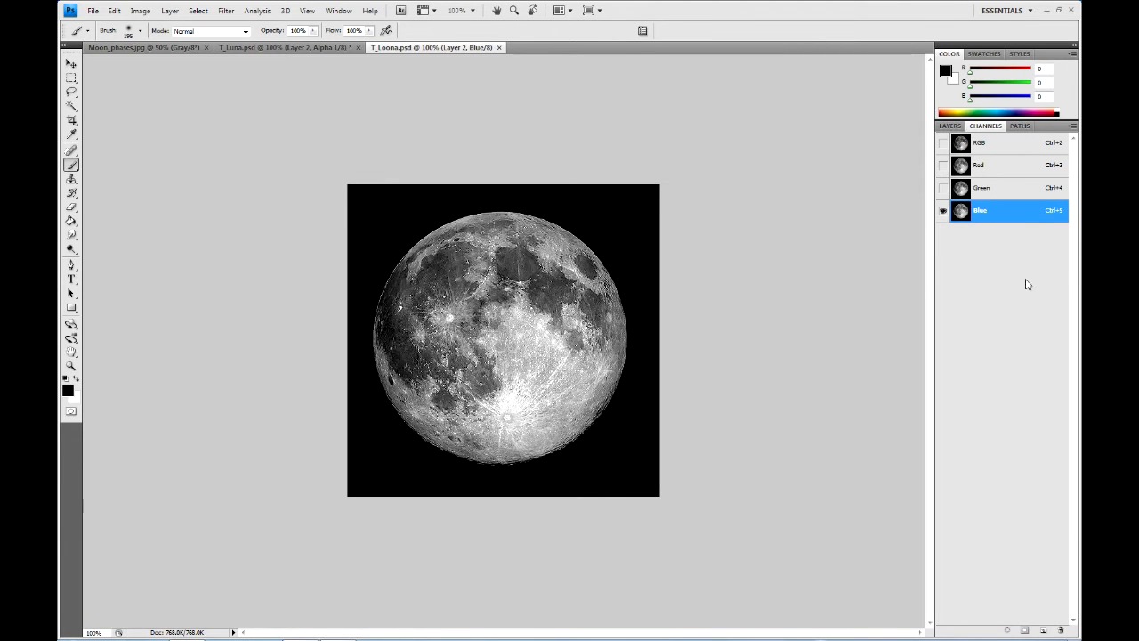
pyautogui.click(1044, 630)
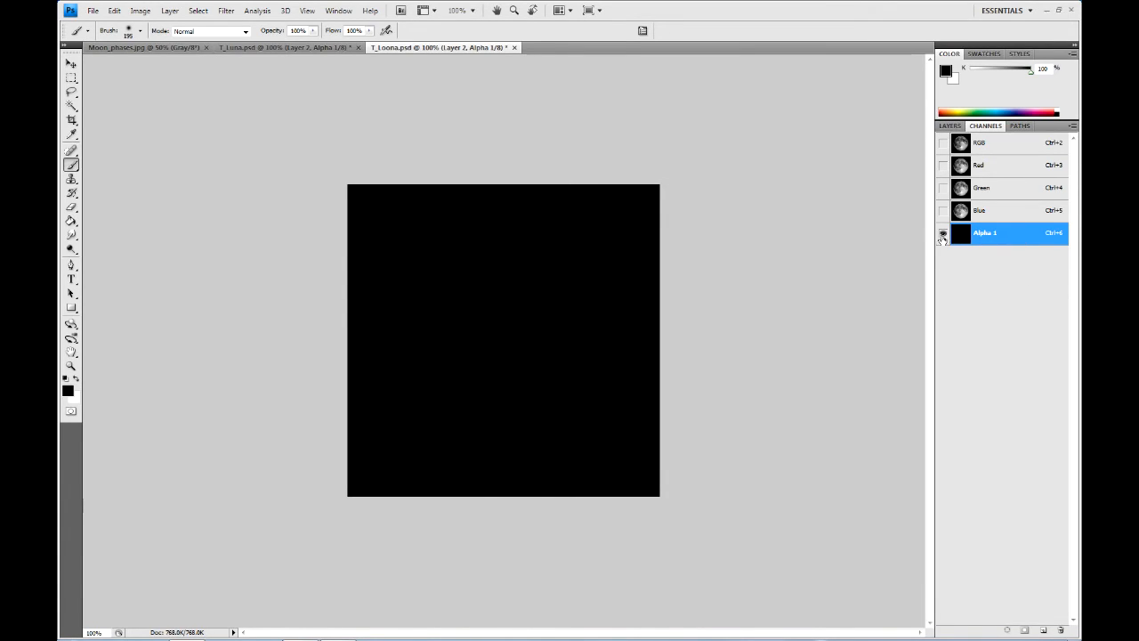
pyautogui.click(312, 48)
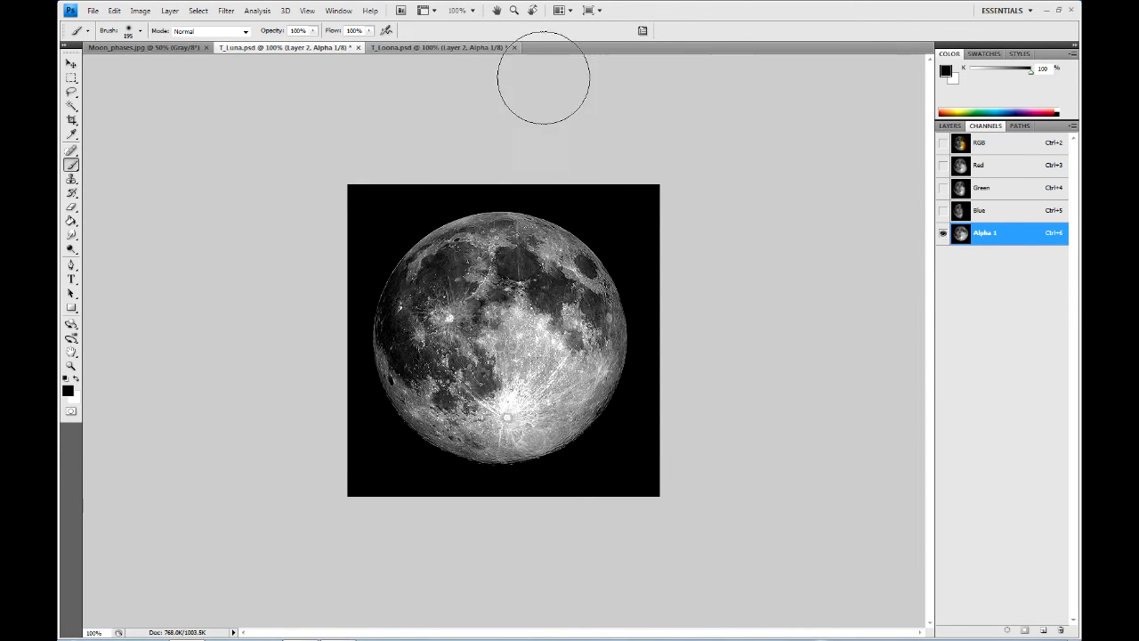
pyautogui.hotkey('ctrl', '5')
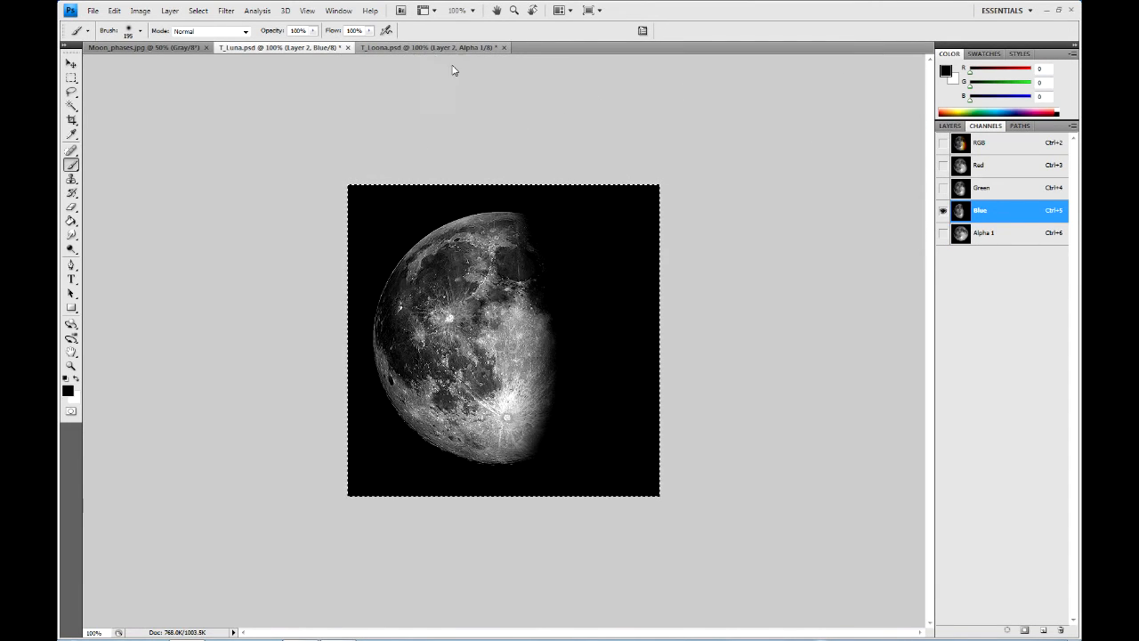
pyautogui.hotkey('ctrl', 'Tab')
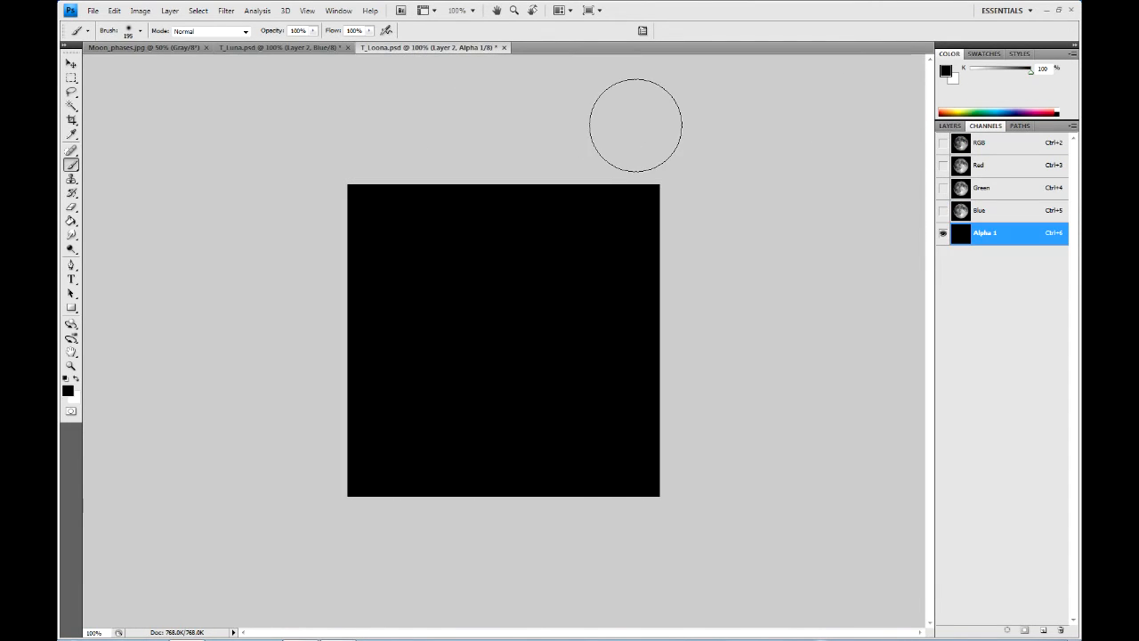
pyautogui.click(1002, 170)
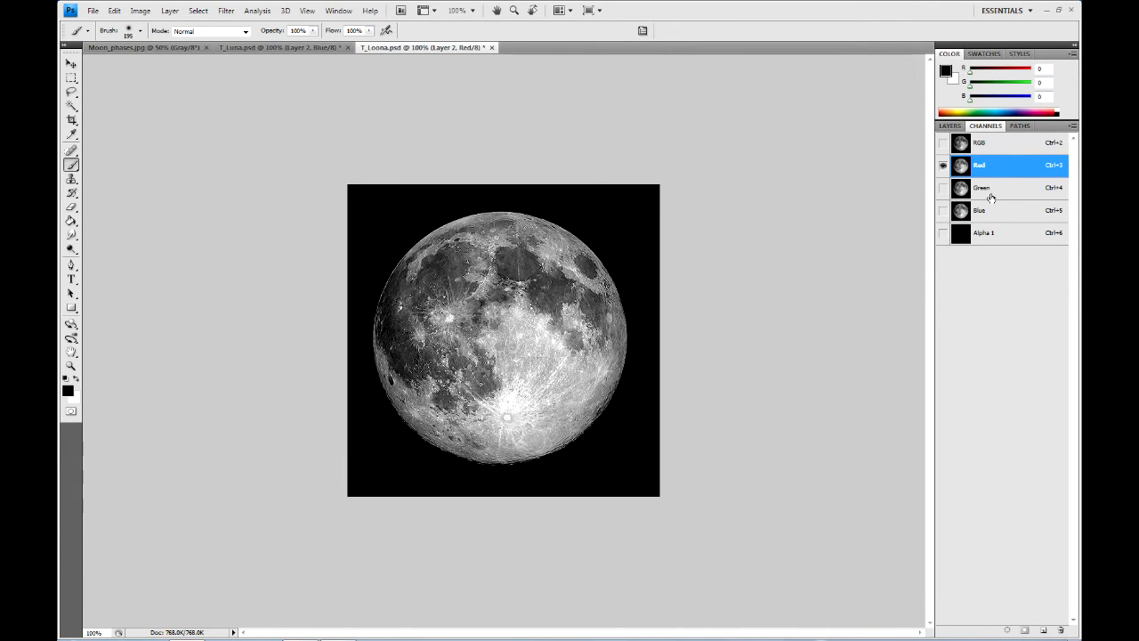
pyautogui.hotkey('ctrl', 'v')
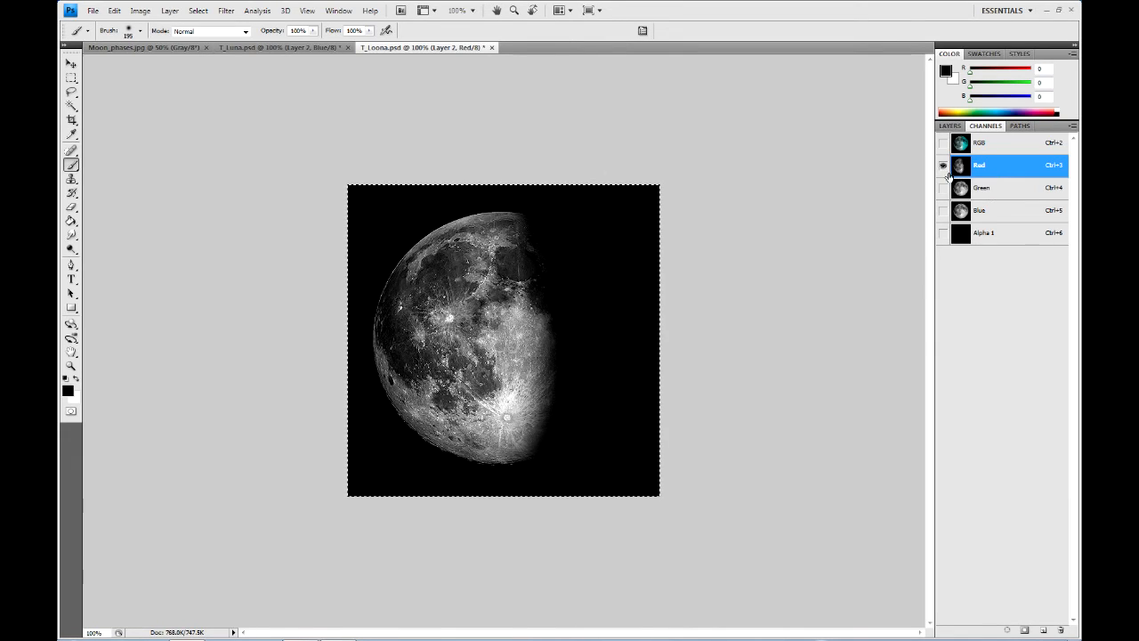
# - Deselect and paint black over the right side of T_Loona.psd's Red-channel moon to leave about a half moon
pyautogui.hotkey('ctrl', 'd')
pyautogui.moveTo(542, 178); pyautogui.dragTo(539, 501)
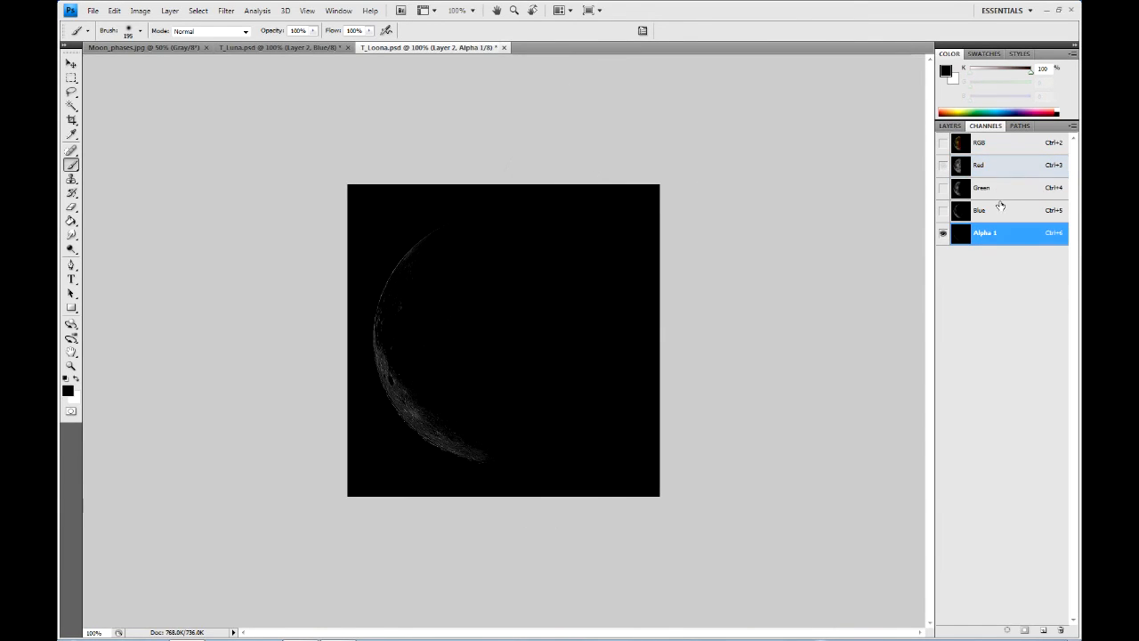
# - Compare the moon phases across the channels of T_Loona.psd and T_Luna.psd, and close Moon_phases.jpg
pyautogui.click(998, 208)
pyautogui.click(1002, 188)
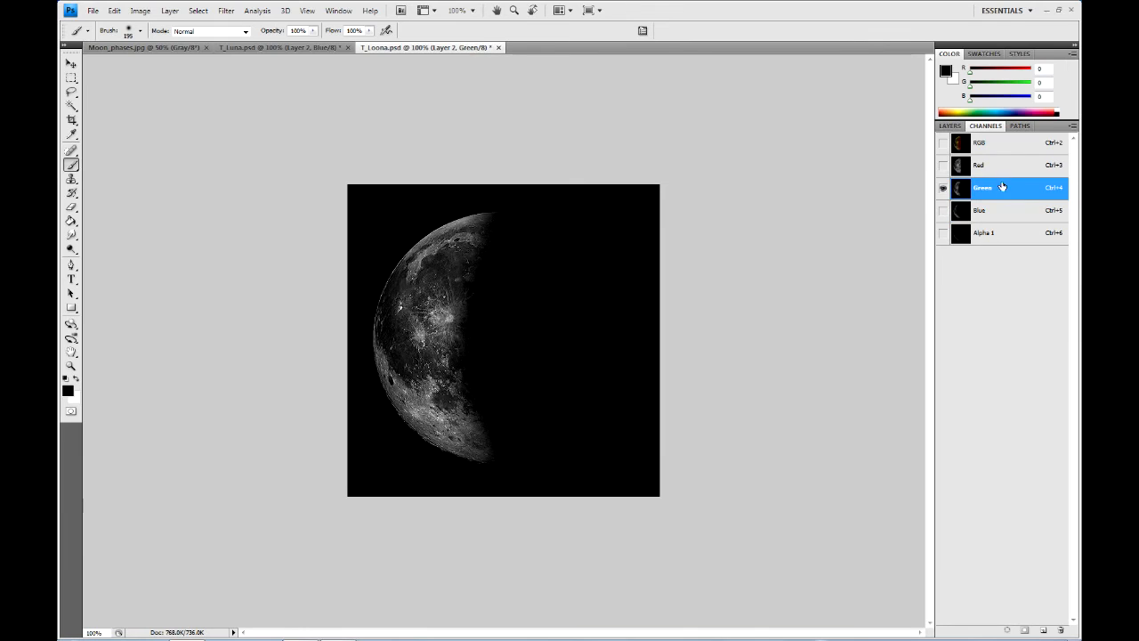
pyautogui.click(1002, 171)
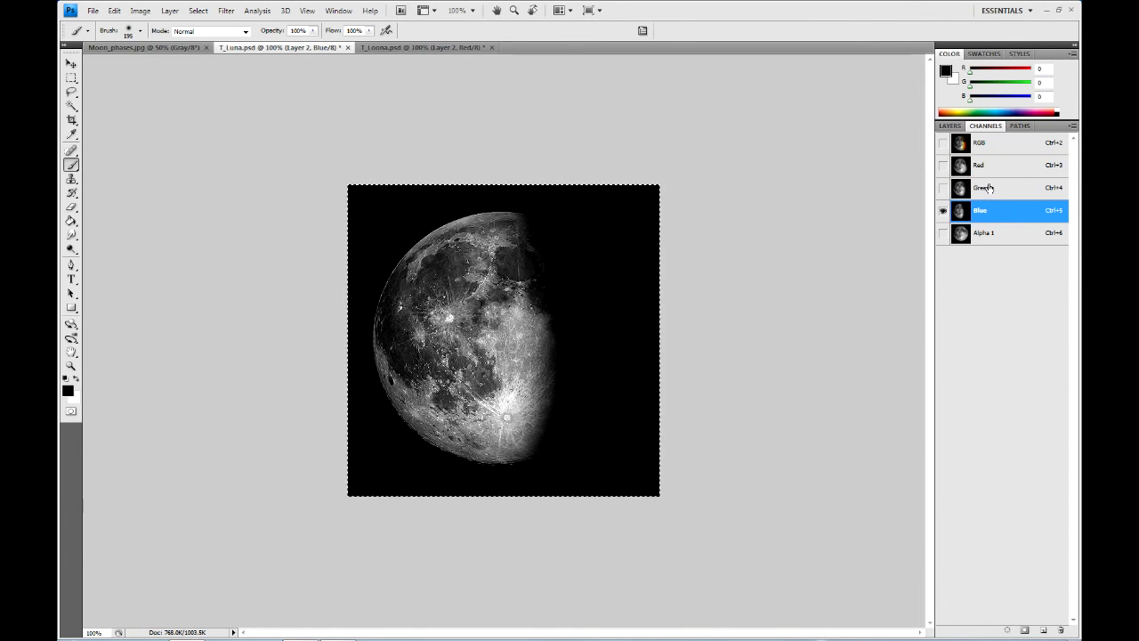
pyautogui.click(990, 185)
pyautogui.click(999, 169)
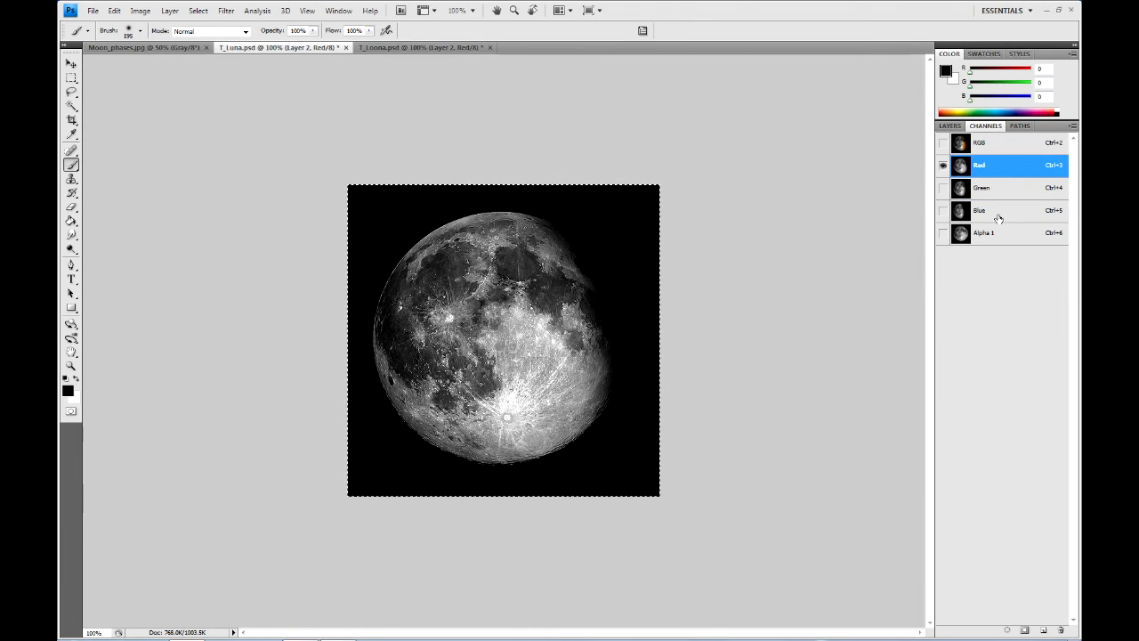
pyautogui.click(1000, 234)
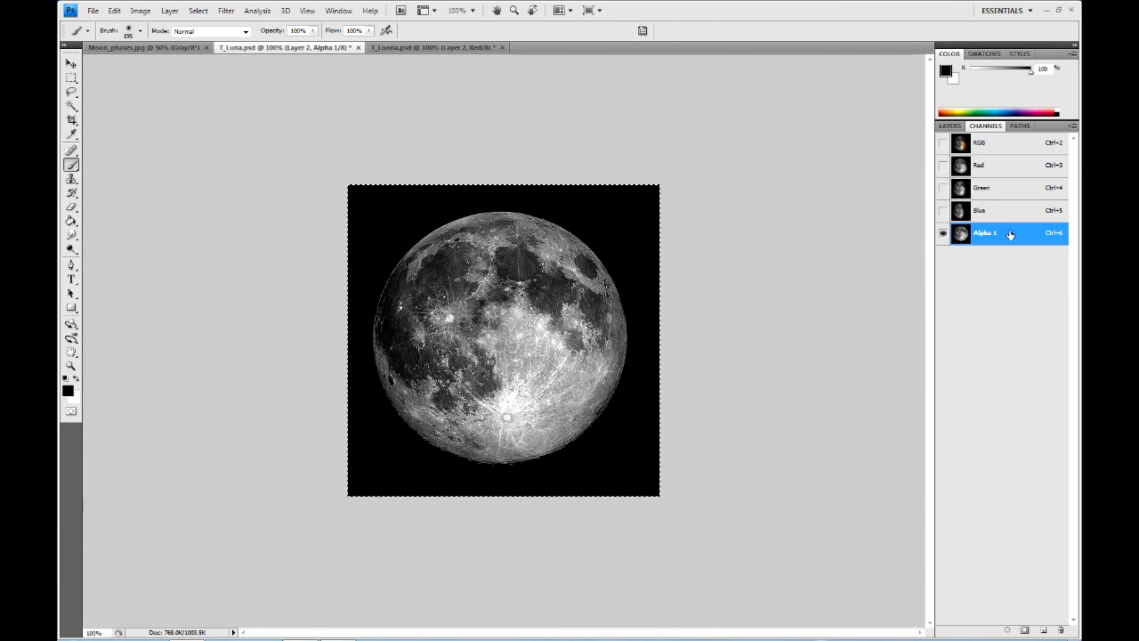
pyautogui.click(385, 48)
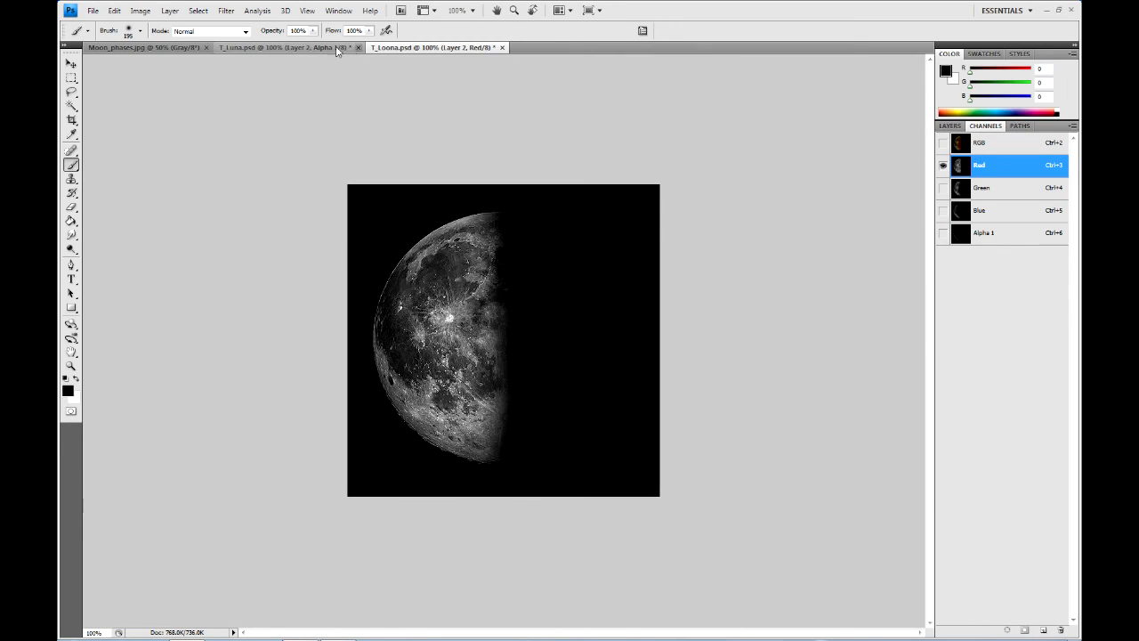
pyautogui.click(294, 48)
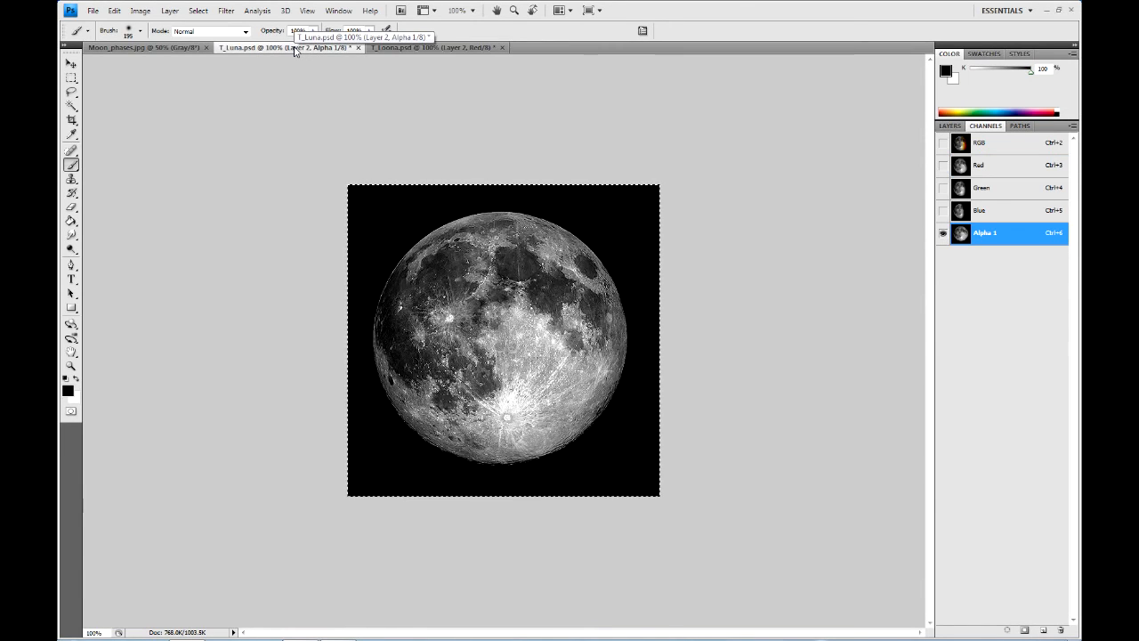
pyautogui.click(206, 48)
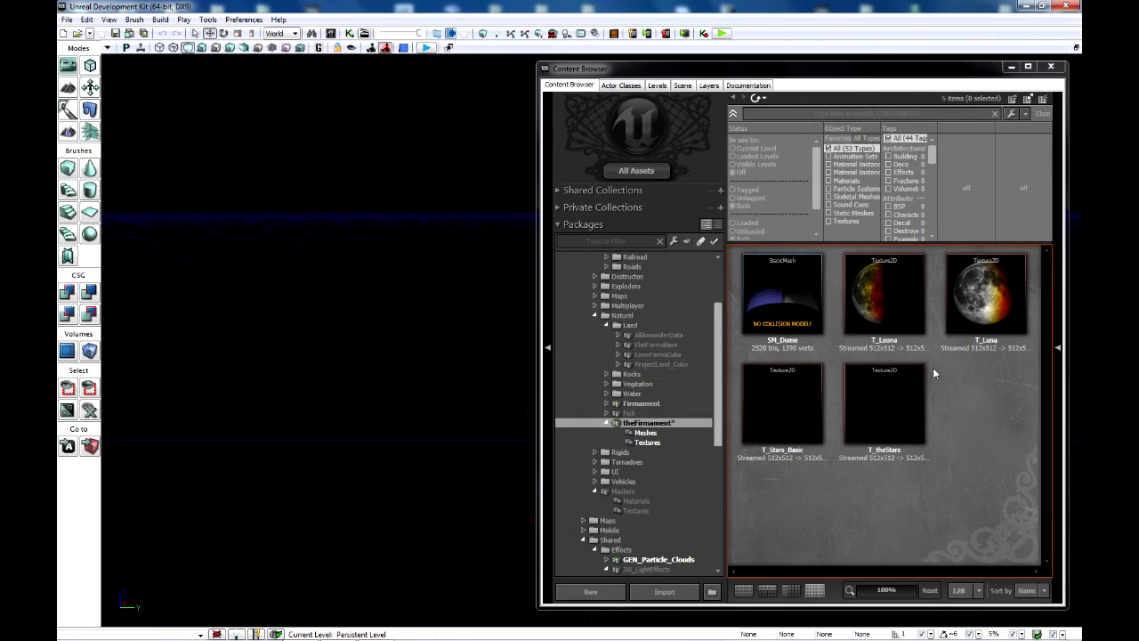
# - Switch to UDK, open the T_Loona texture's properties from theFirmament package, and preview only its Red channel
pyautogui.scroll(-5, 715, 388)
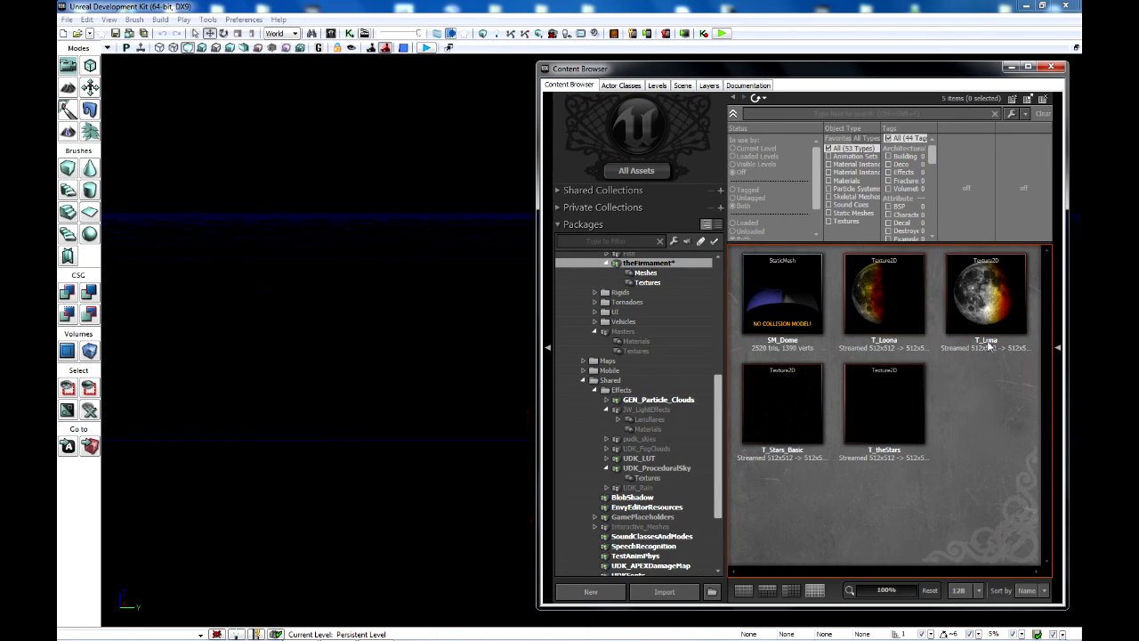
pyautogui.doubleClick(883, 294)
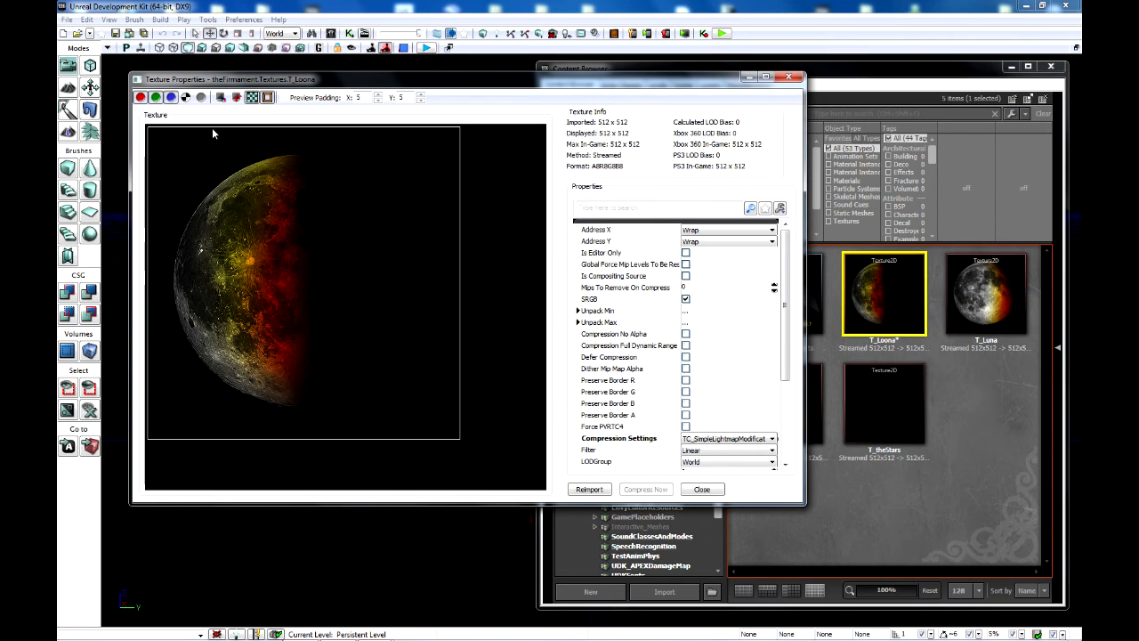
pyautogui.click(172, 99)
pyautogui.click(156, 99)
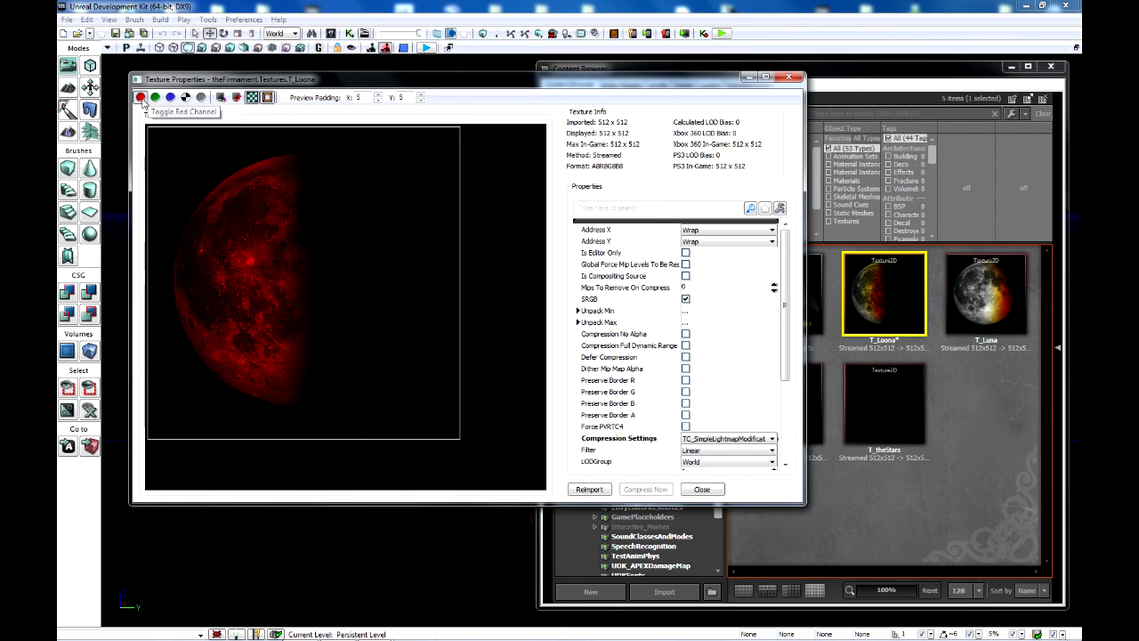
# - Preview T_Loona's Green, Blue and Alpha channels one at a time, view Green and Blue together, and close the texture's properties
pyautogui.click(141, 98)
pyautogui.click(155, 98)
pyautogui.click(155, 98)
pyautogui.click(171, 98)
pyautogui.click(172, 99)
pyautogui.click(186, 99)
pyautogui.click(186, 99)
pyautogui.click(172, 99)
pyautogui.click(155, 98)
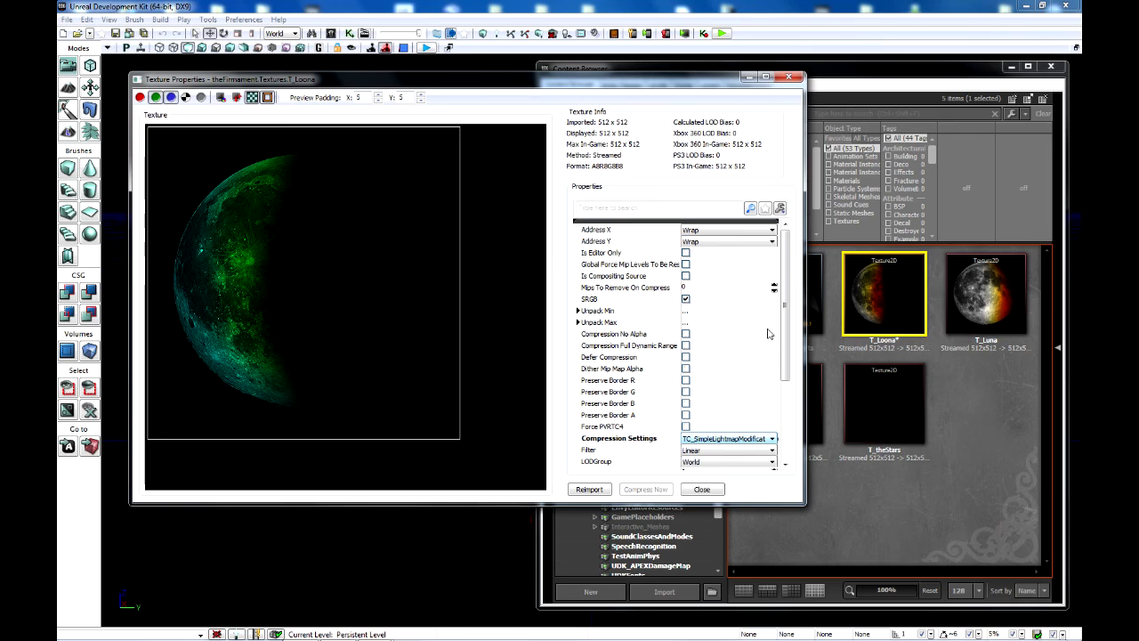
pyautogui.click(791, 81)
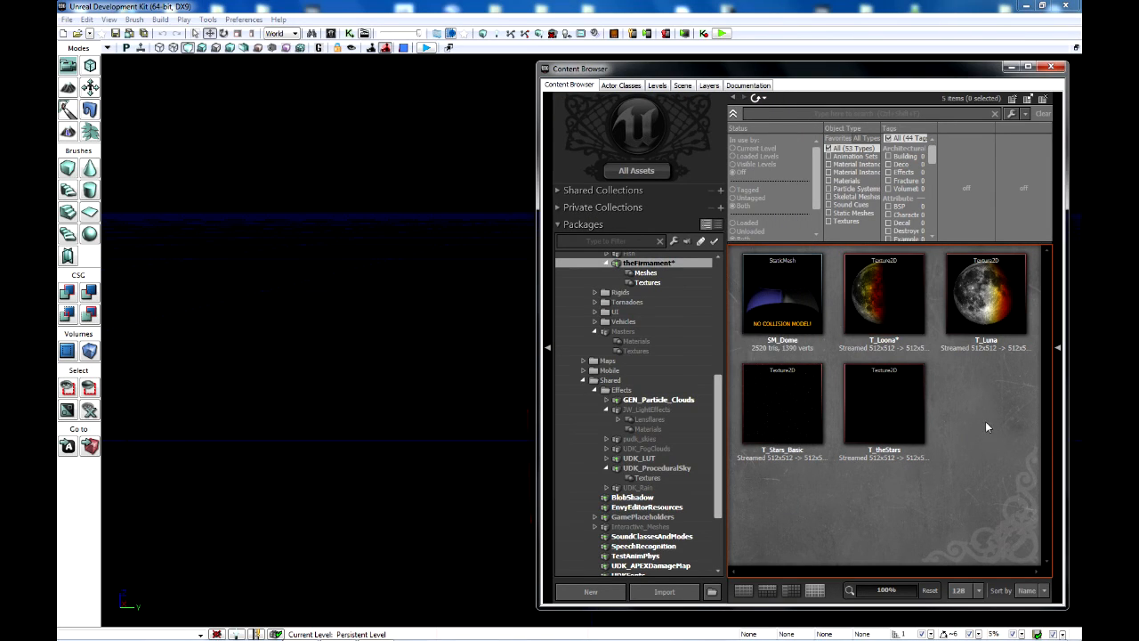
# - Open the properties of the T_theStars texture
pyautogui.doubleClick(896, 403)
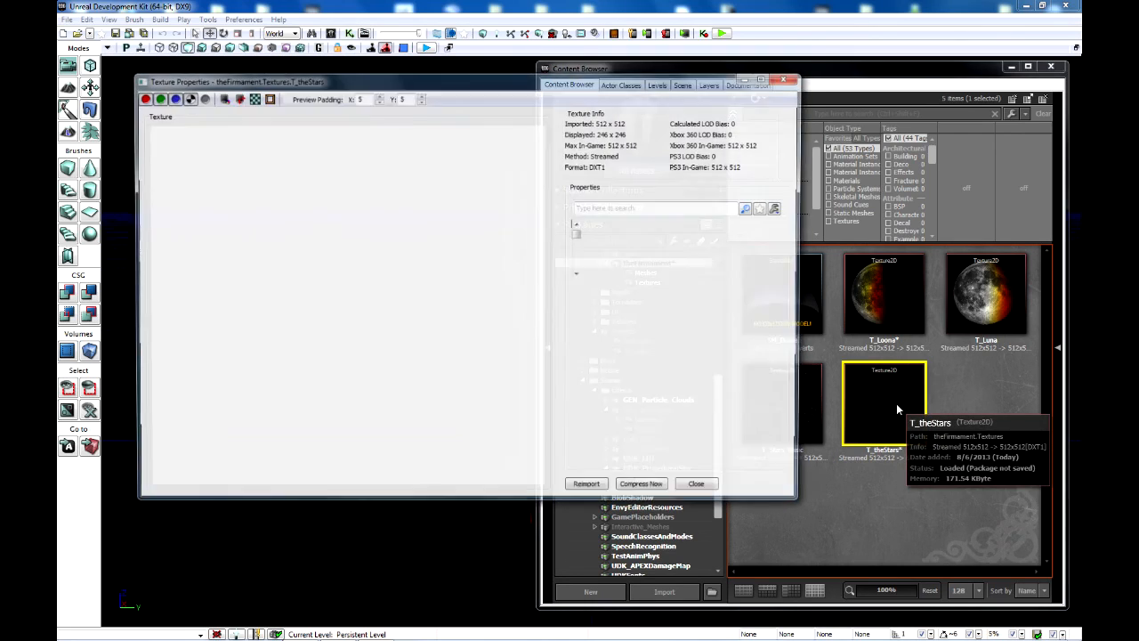